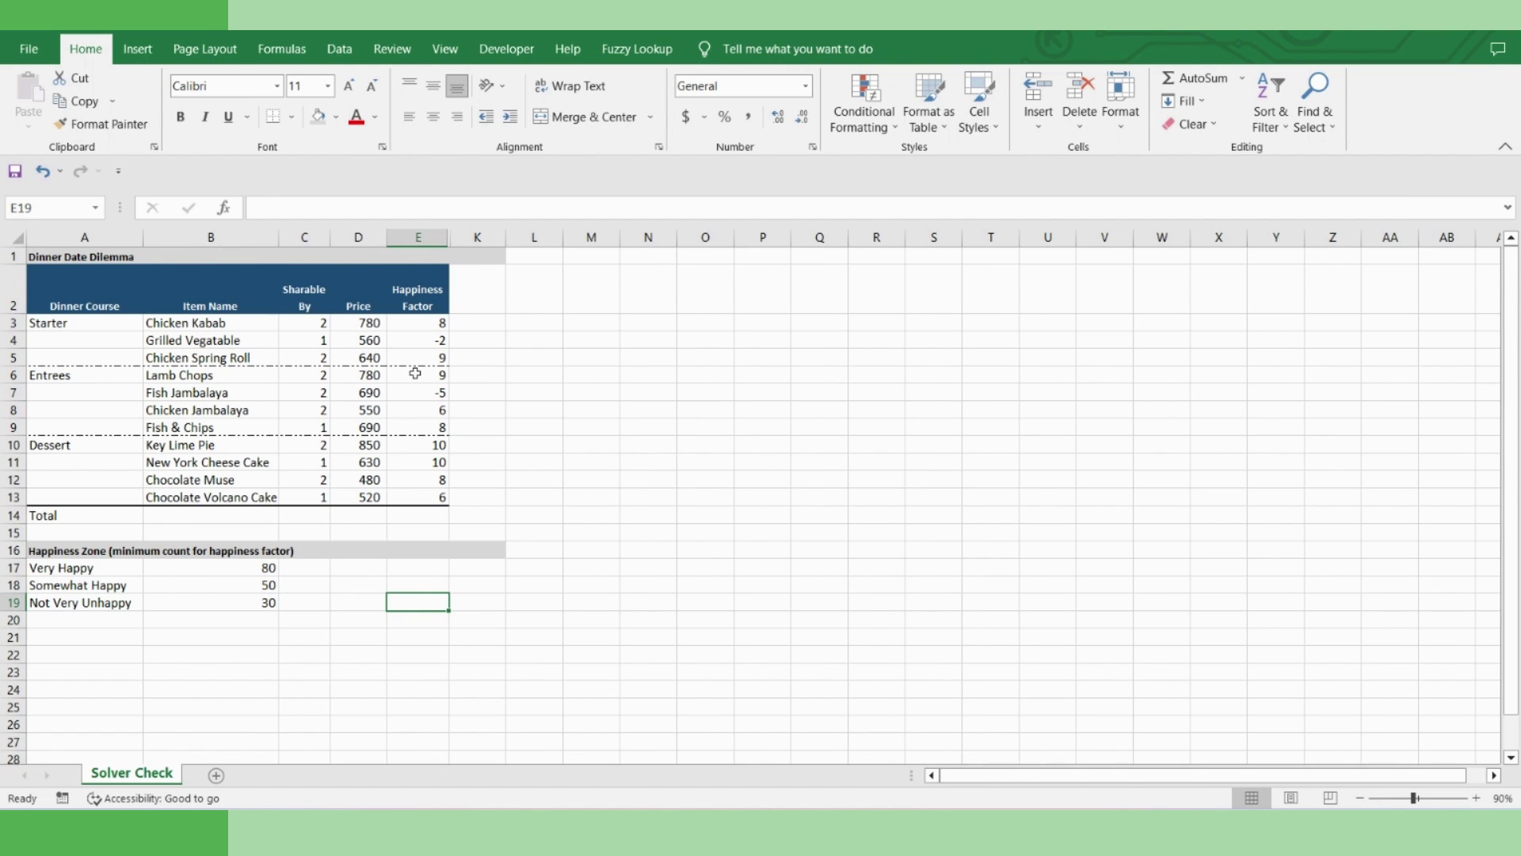
Unhide columns F to J around column E to reveal # Orders, people-count, Cost and Happy Count
click(418, 237)
click(534, 357)
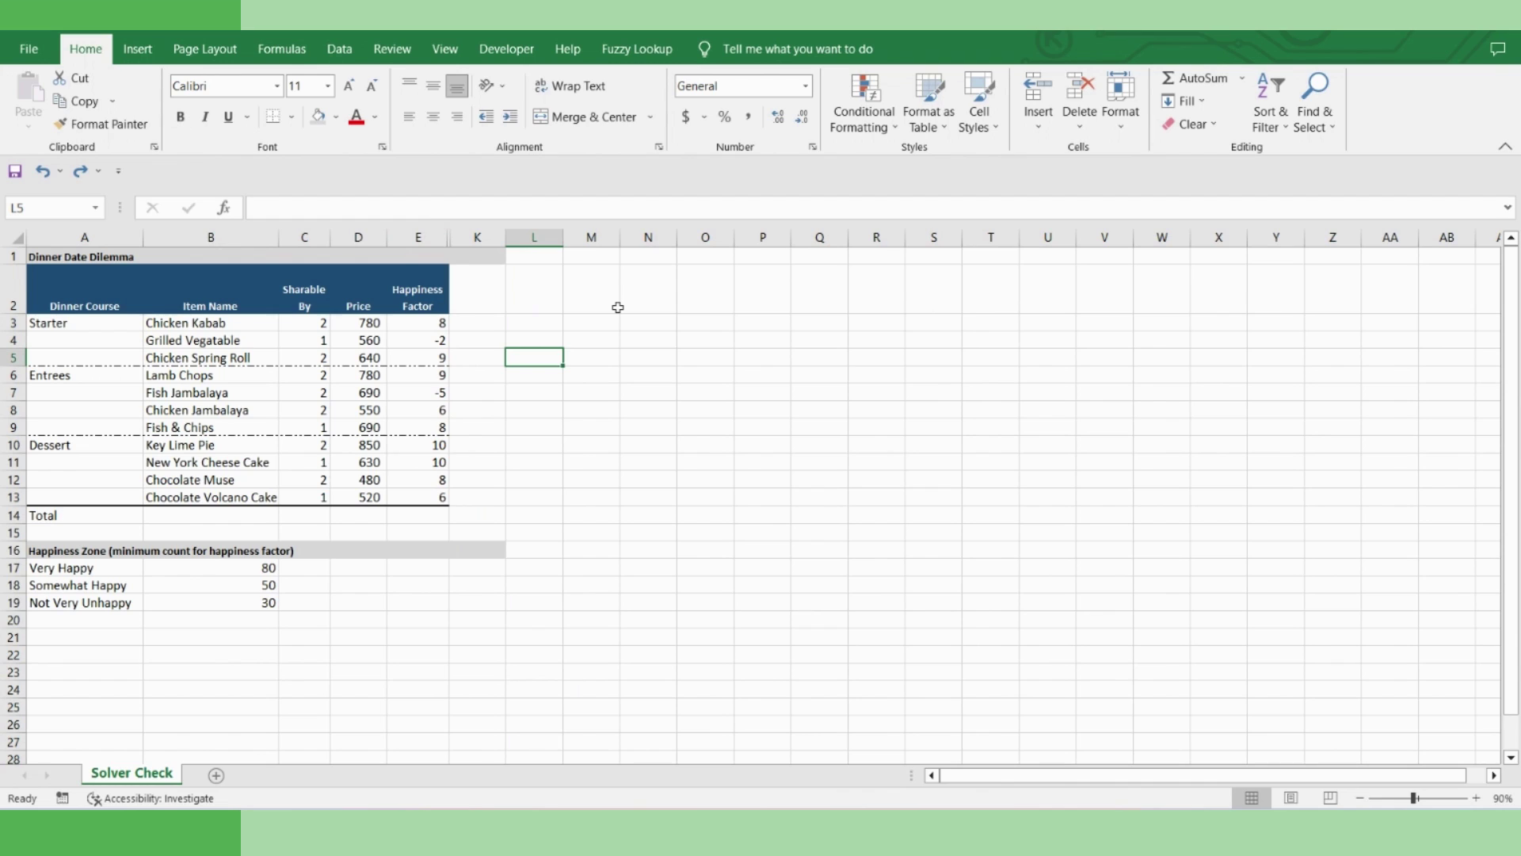
drag(441, 238, 463, 239)
right_click(465, 240)
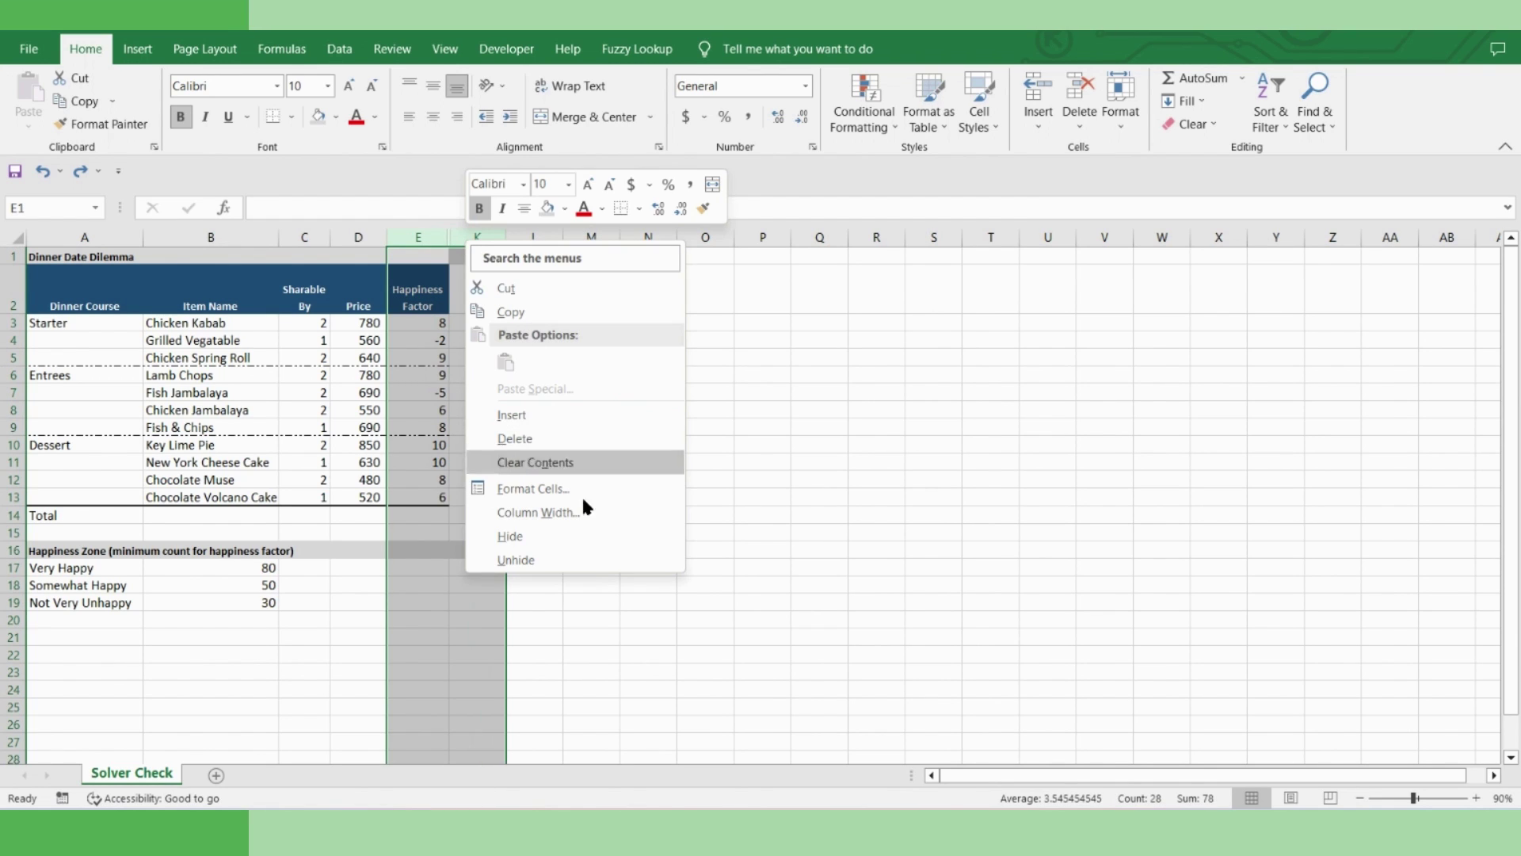
click(560, 563)
click(596, 441)
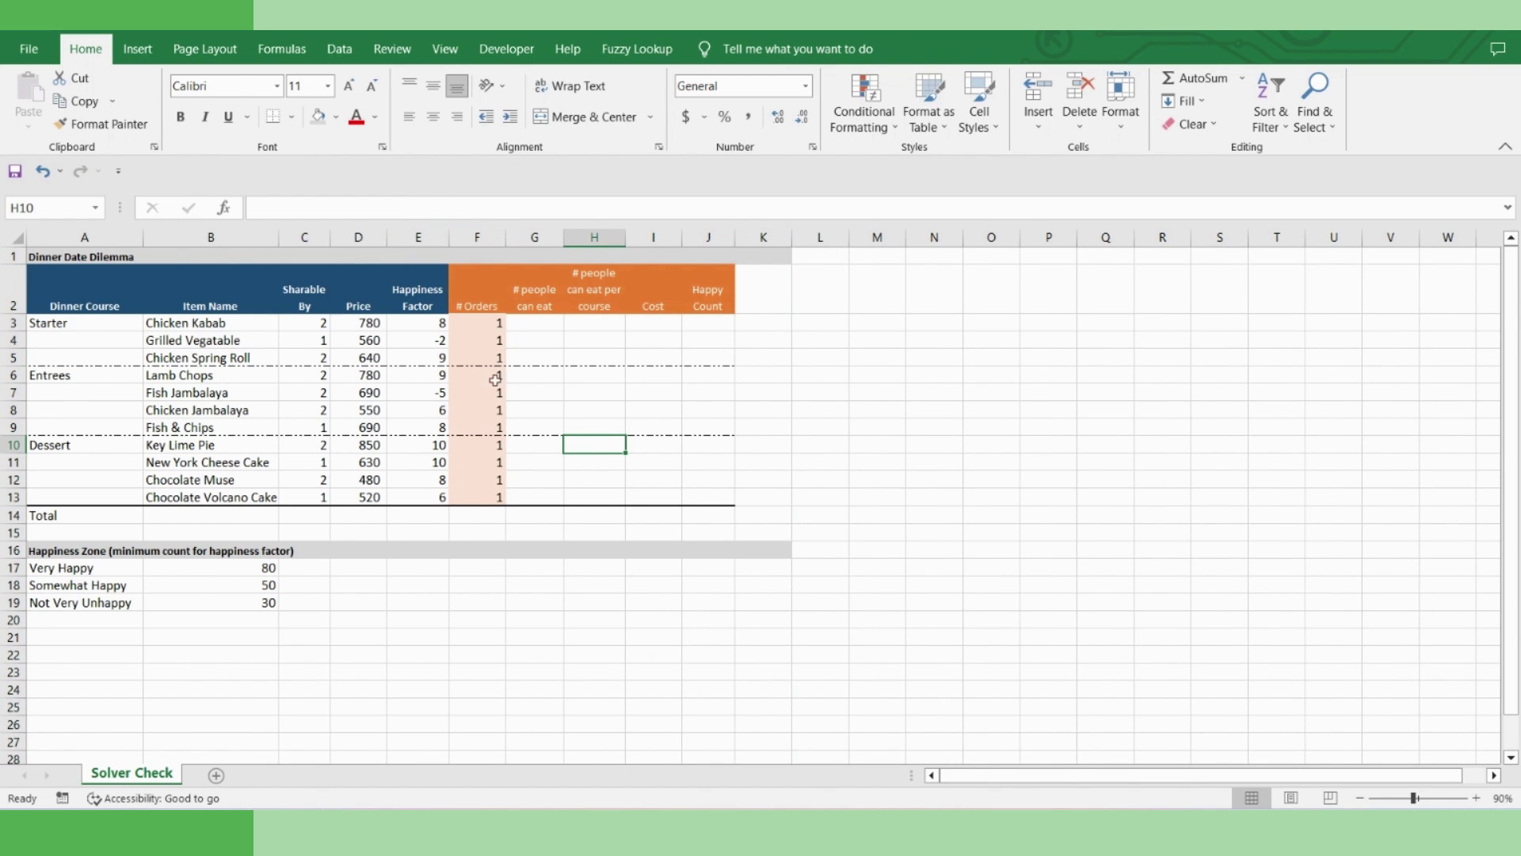
drag(481, 324, 489, 496)
key(Right)
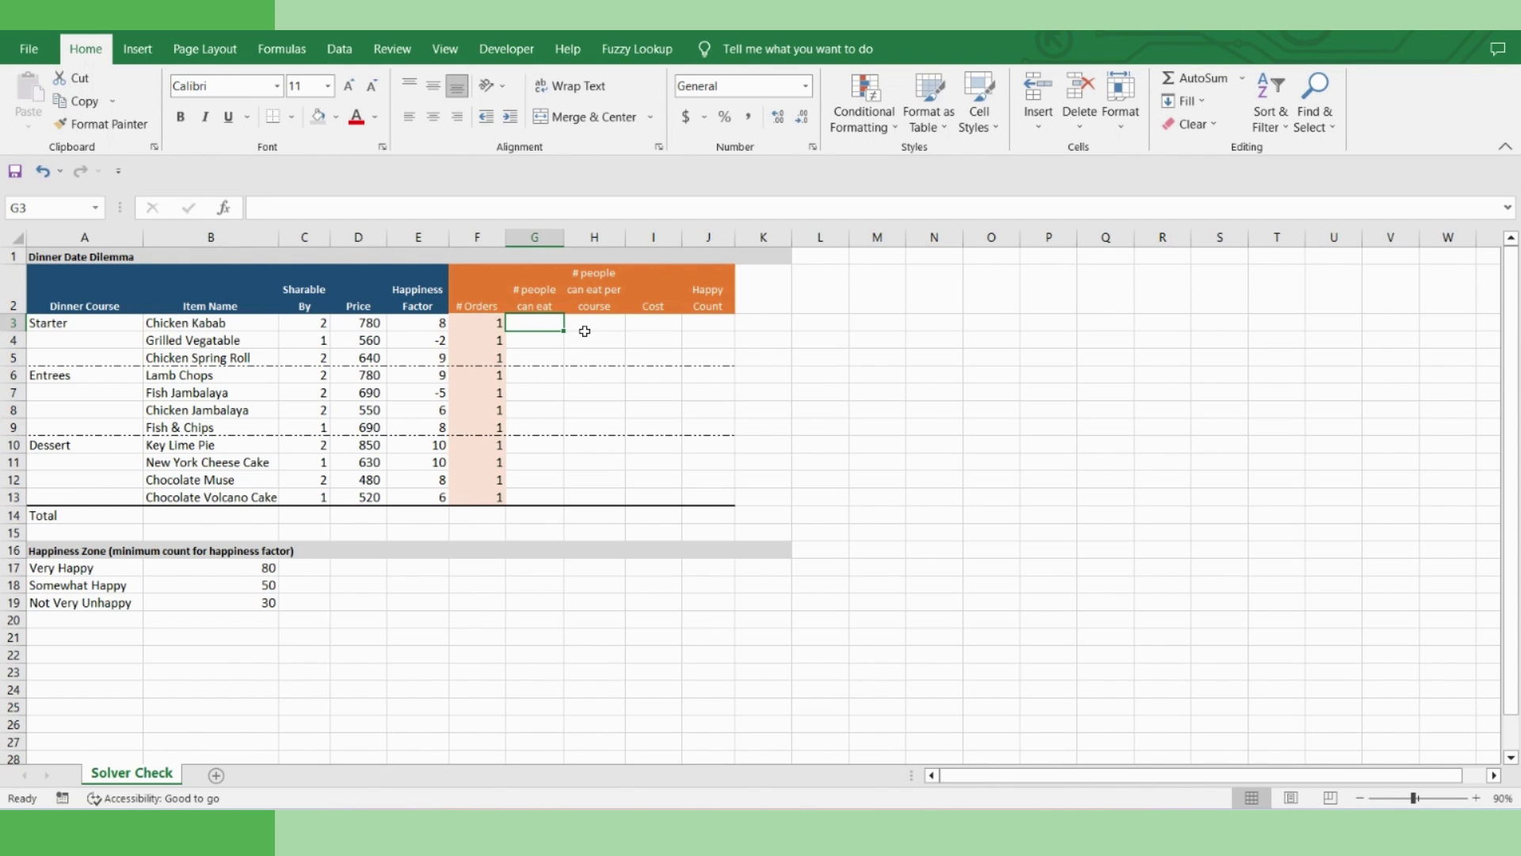
Enter =F3*C3 in G3 and fill it down to G13
text(=)
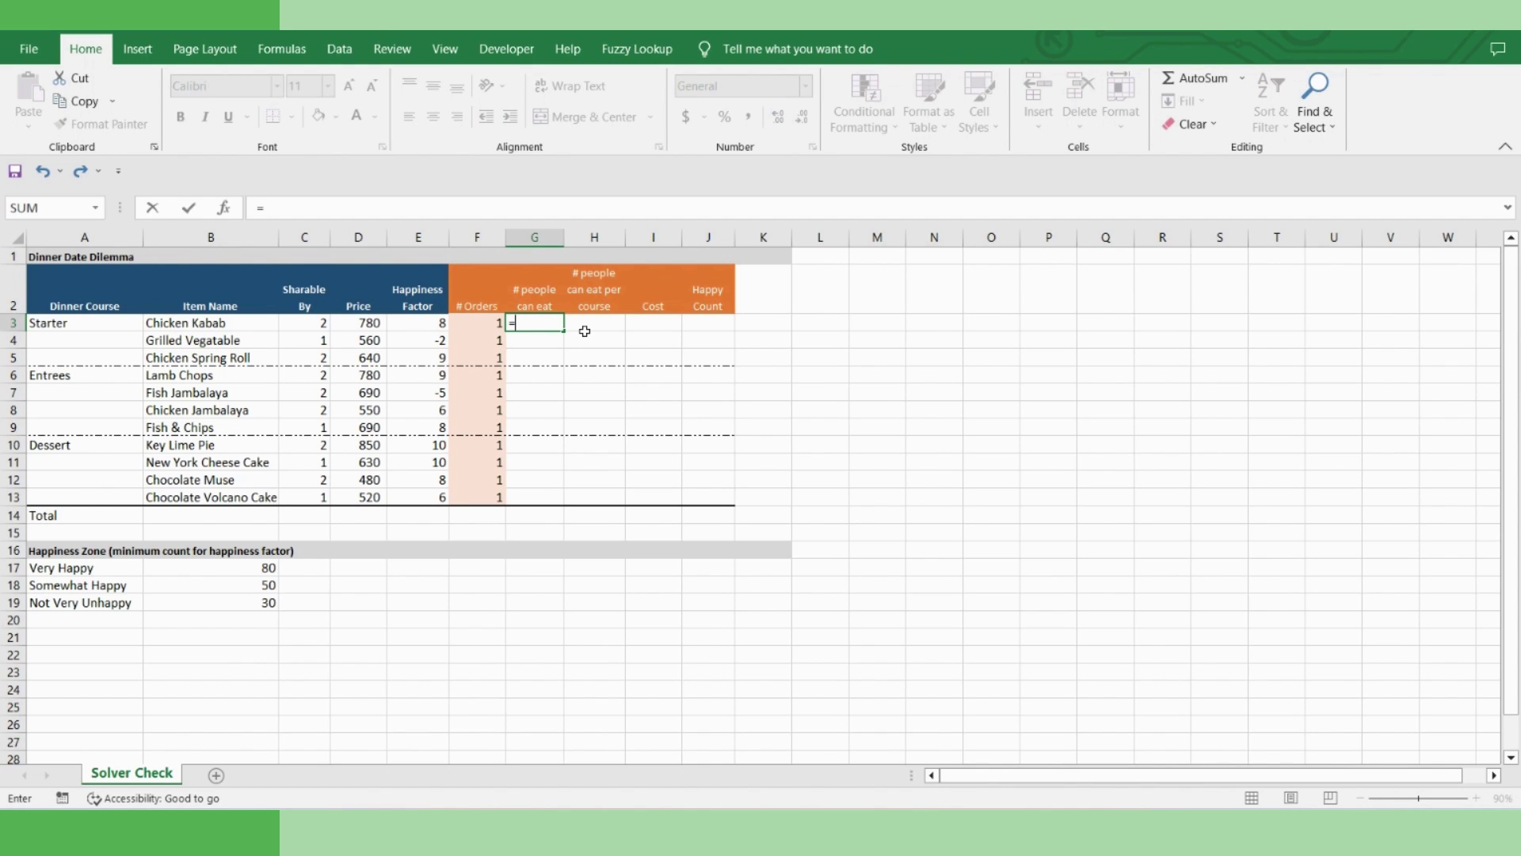
key(Left)
text(*)
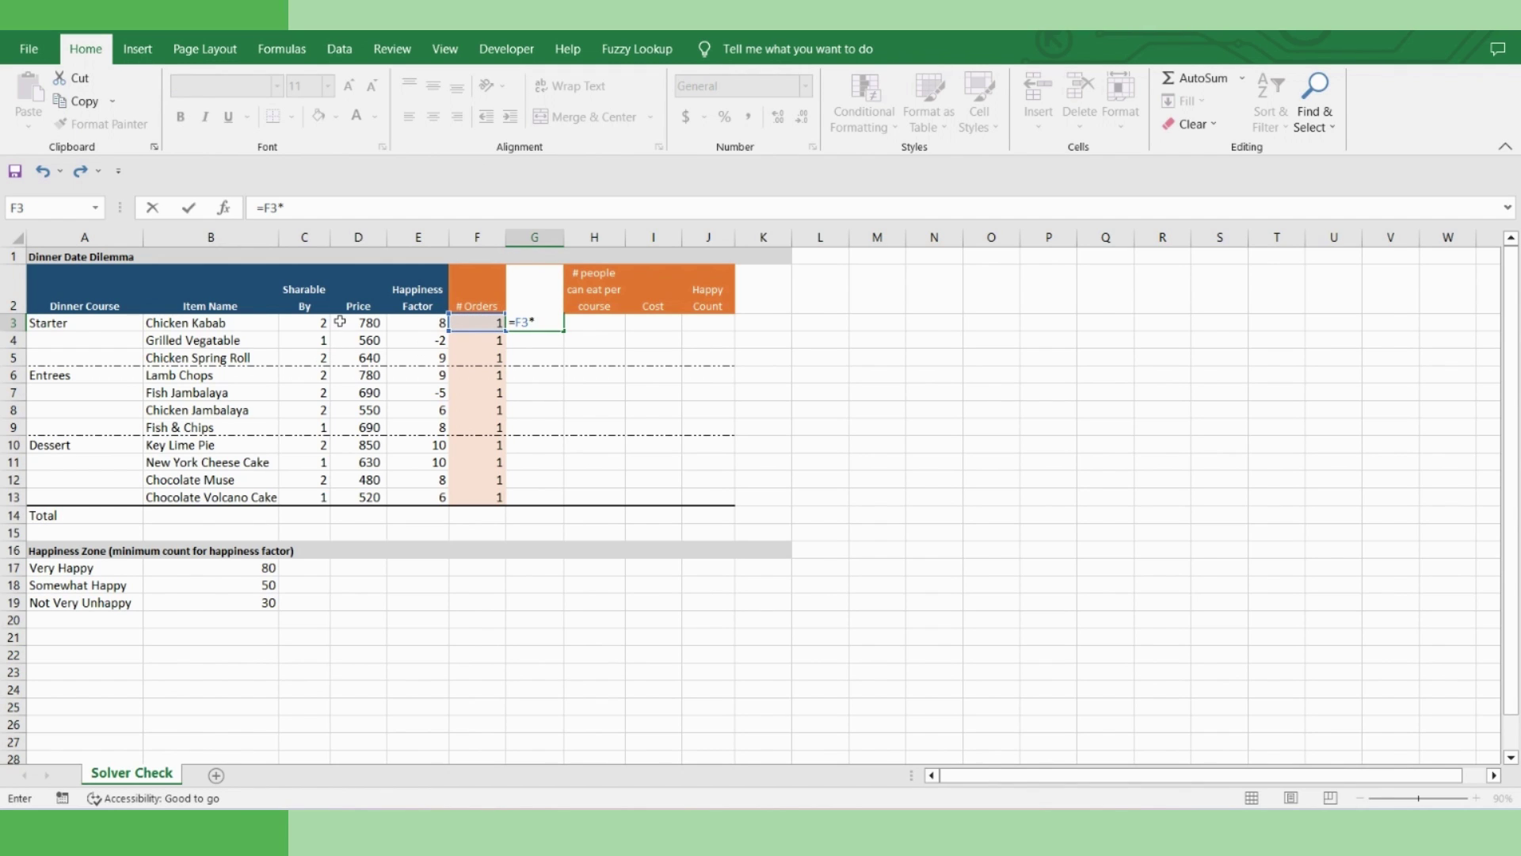
click(314, 322)
key(Return)
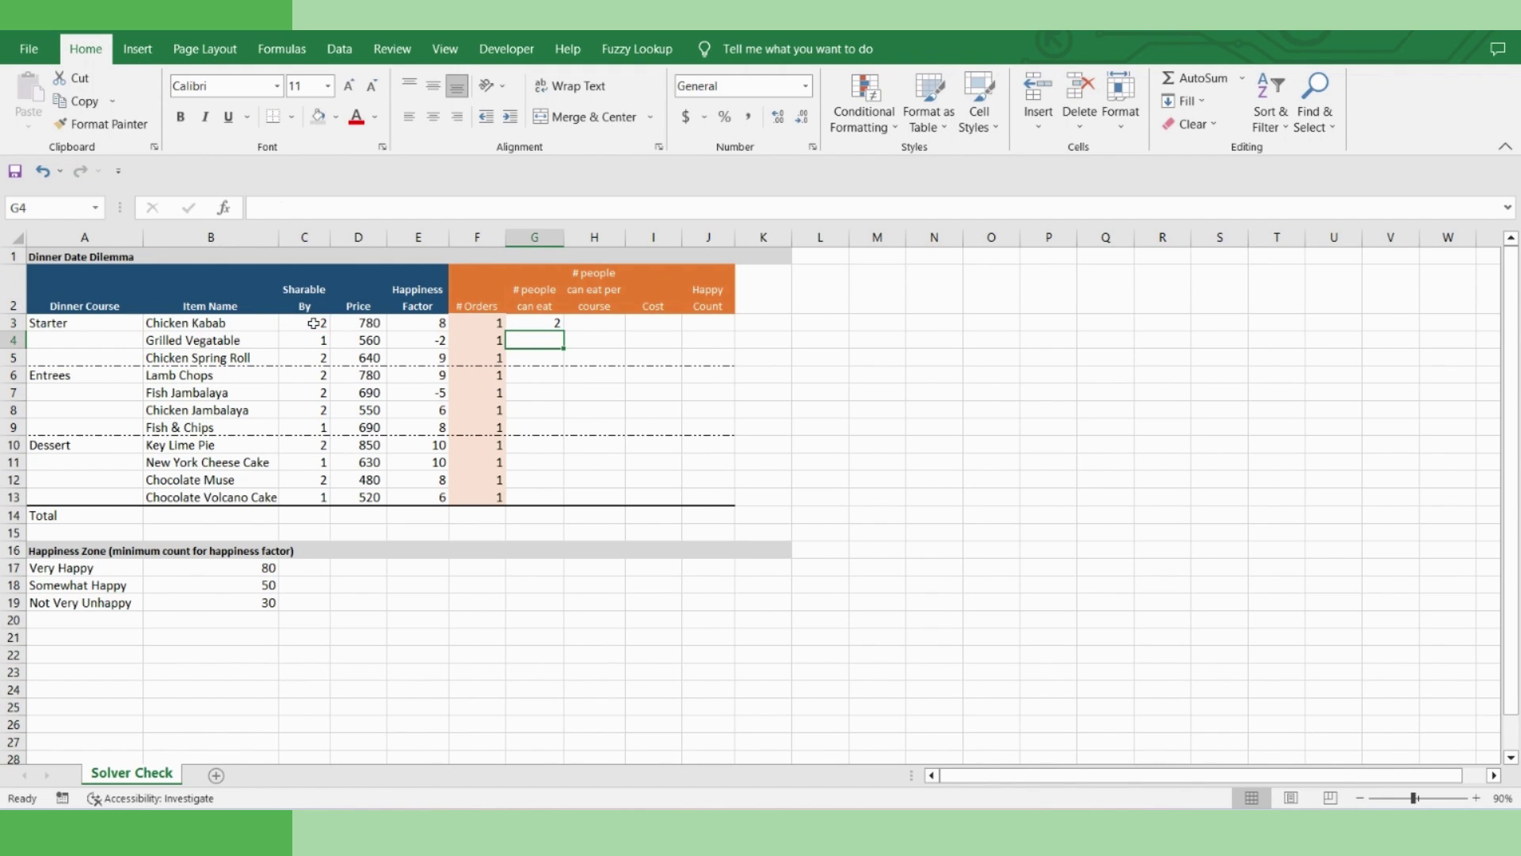
click(554, 323)
drag(563, 331, 567, 507)
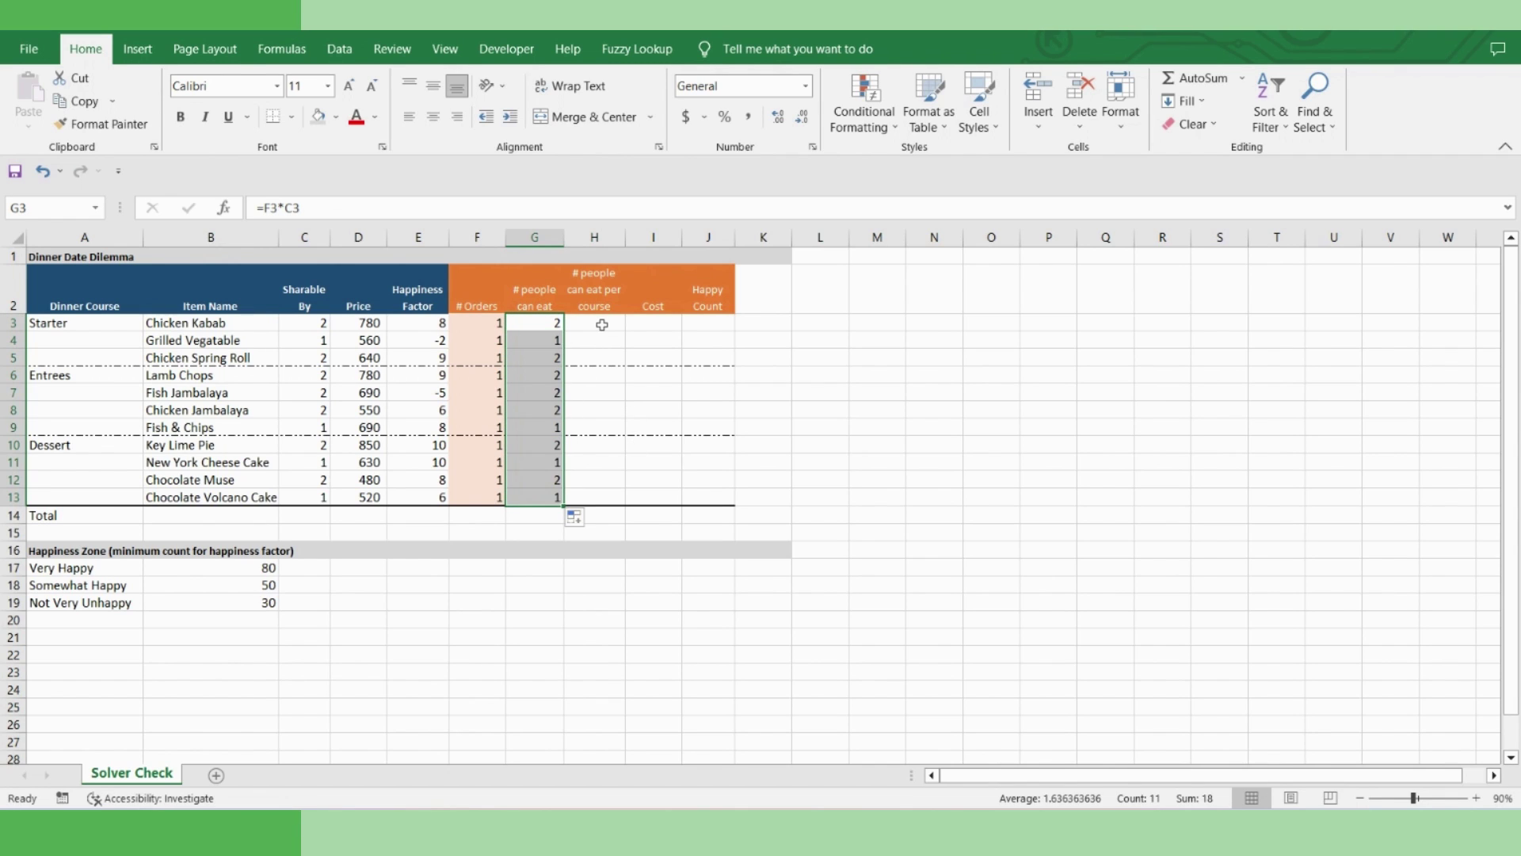
click(622, 327)
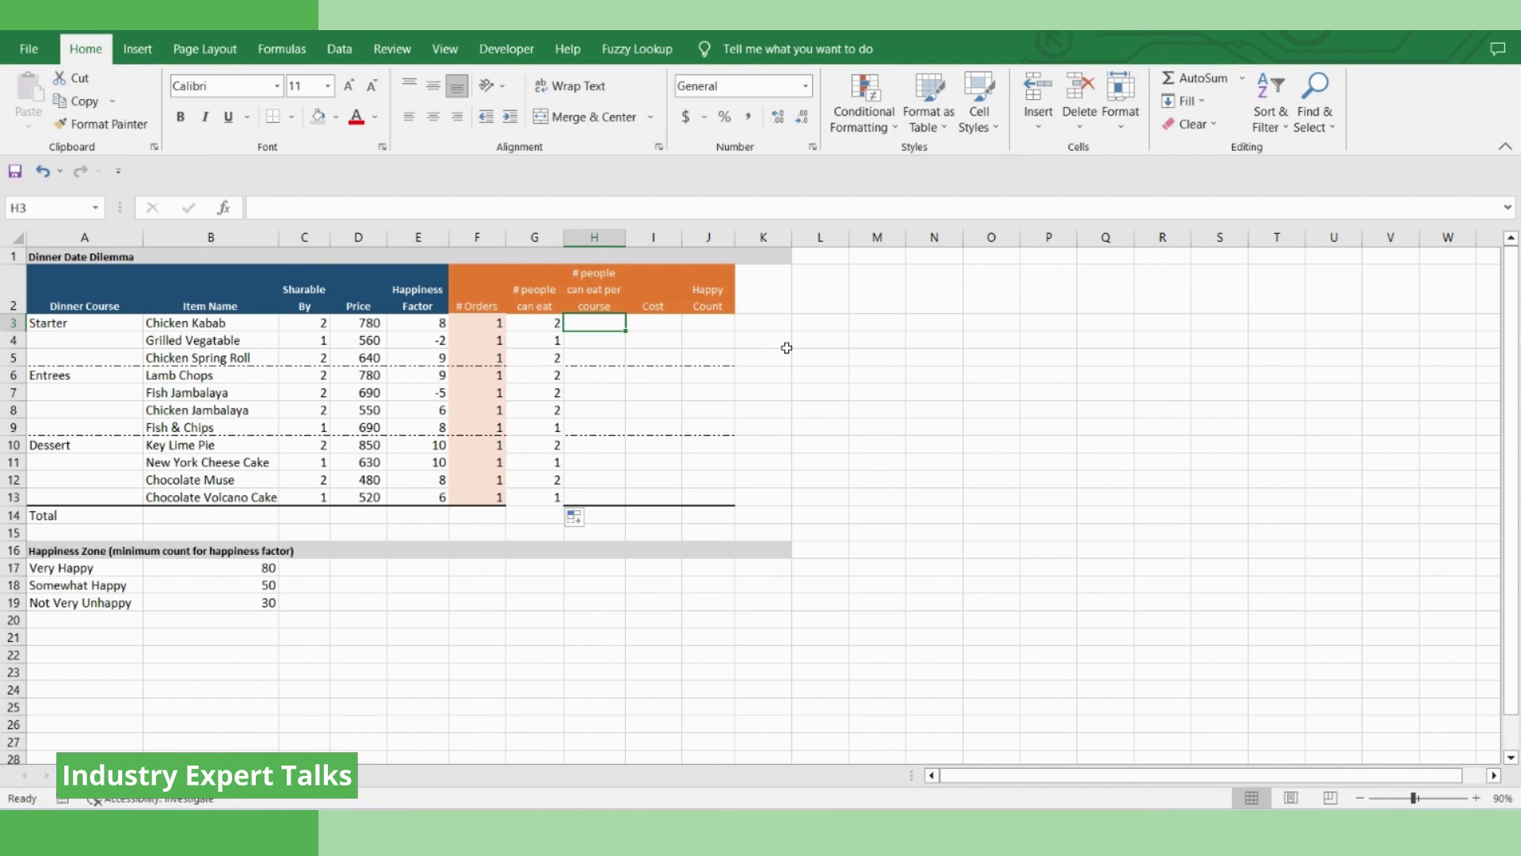
Enter =SUM(G3:G5) in H3 for the starters total of 5
text(=SUM()
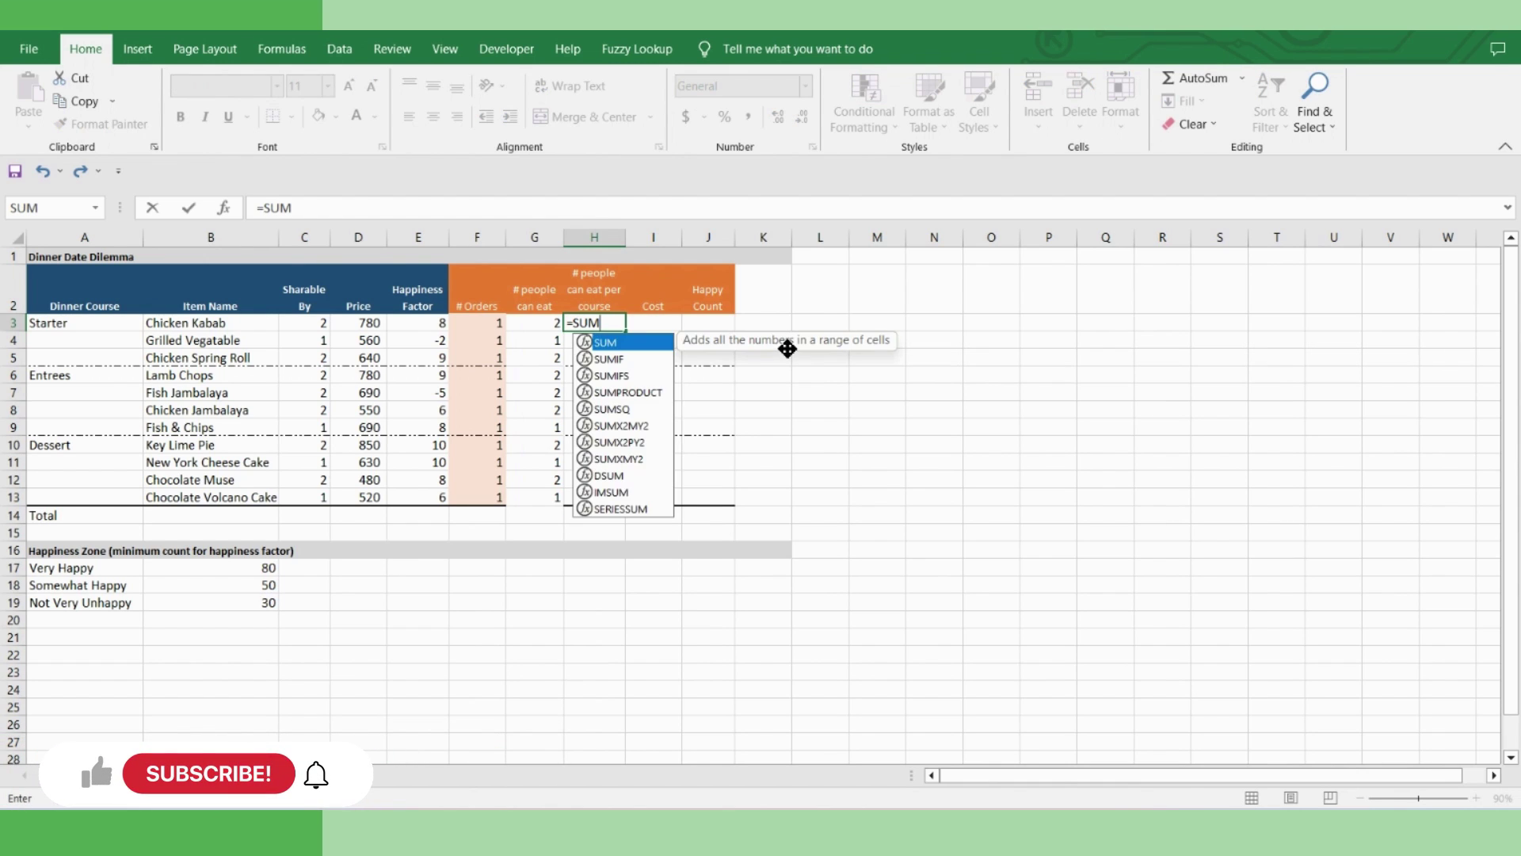
key(Left)
key(shift+Down)
key(shift+Down)
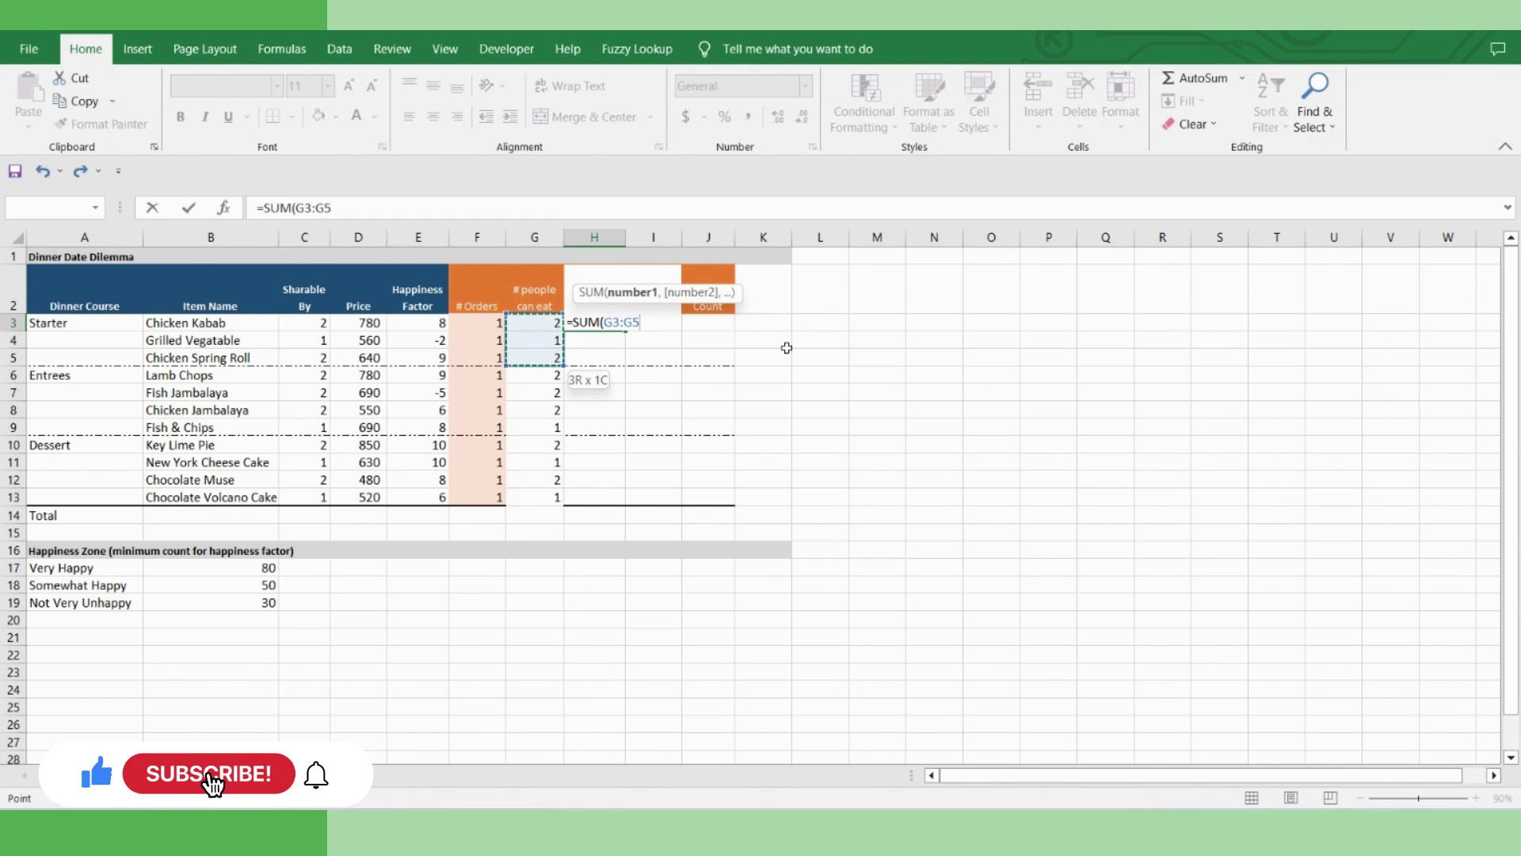
key(Return)
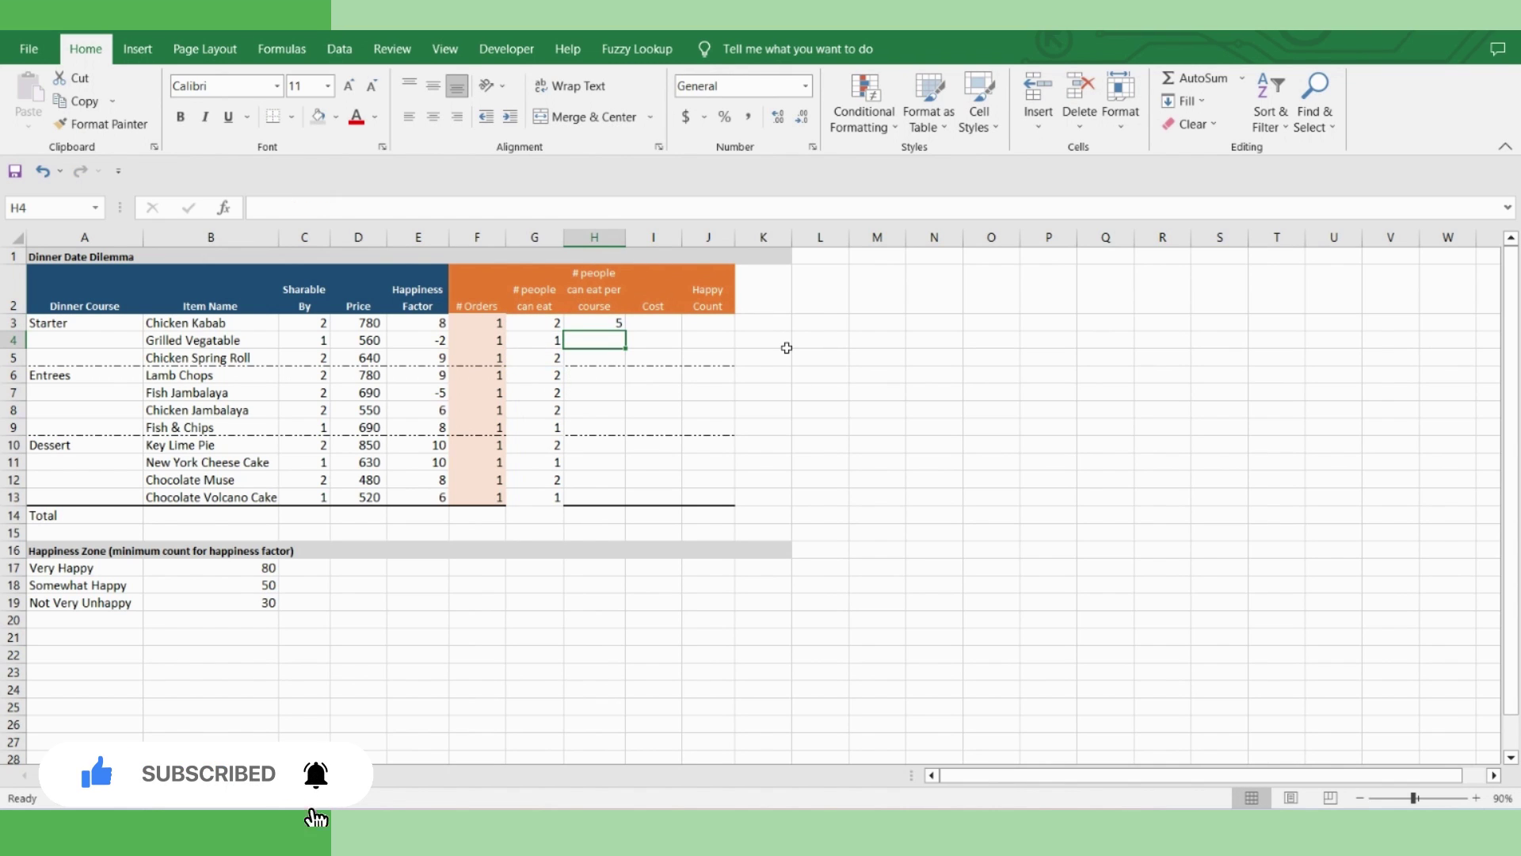
key(Down)
key(Down)
Sum the entrees G6:G9 in H6 (7) and the desserts G10:G13 in H10 (6)
text(=SUM()
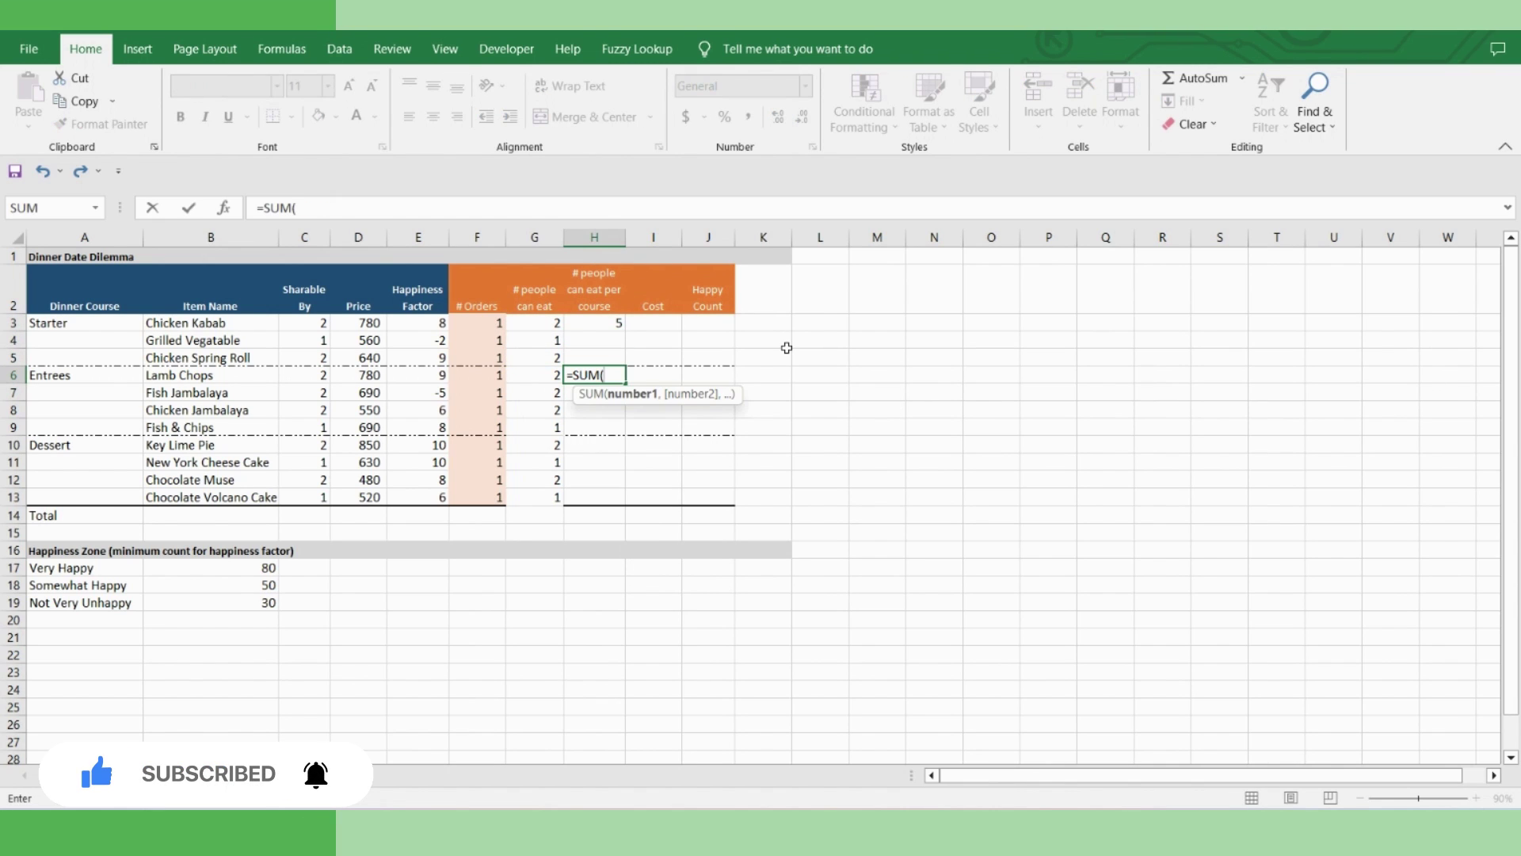
key(Left)
key(shift+Down)
key(shift+Down)
key(shift+Down)
key(Return)
key(Down)
key(Down)
key(Down)
text(=SUM()
key(Left)
key(shift+Down)
key(shift+Down)
key(shift+Down)
key(Return)
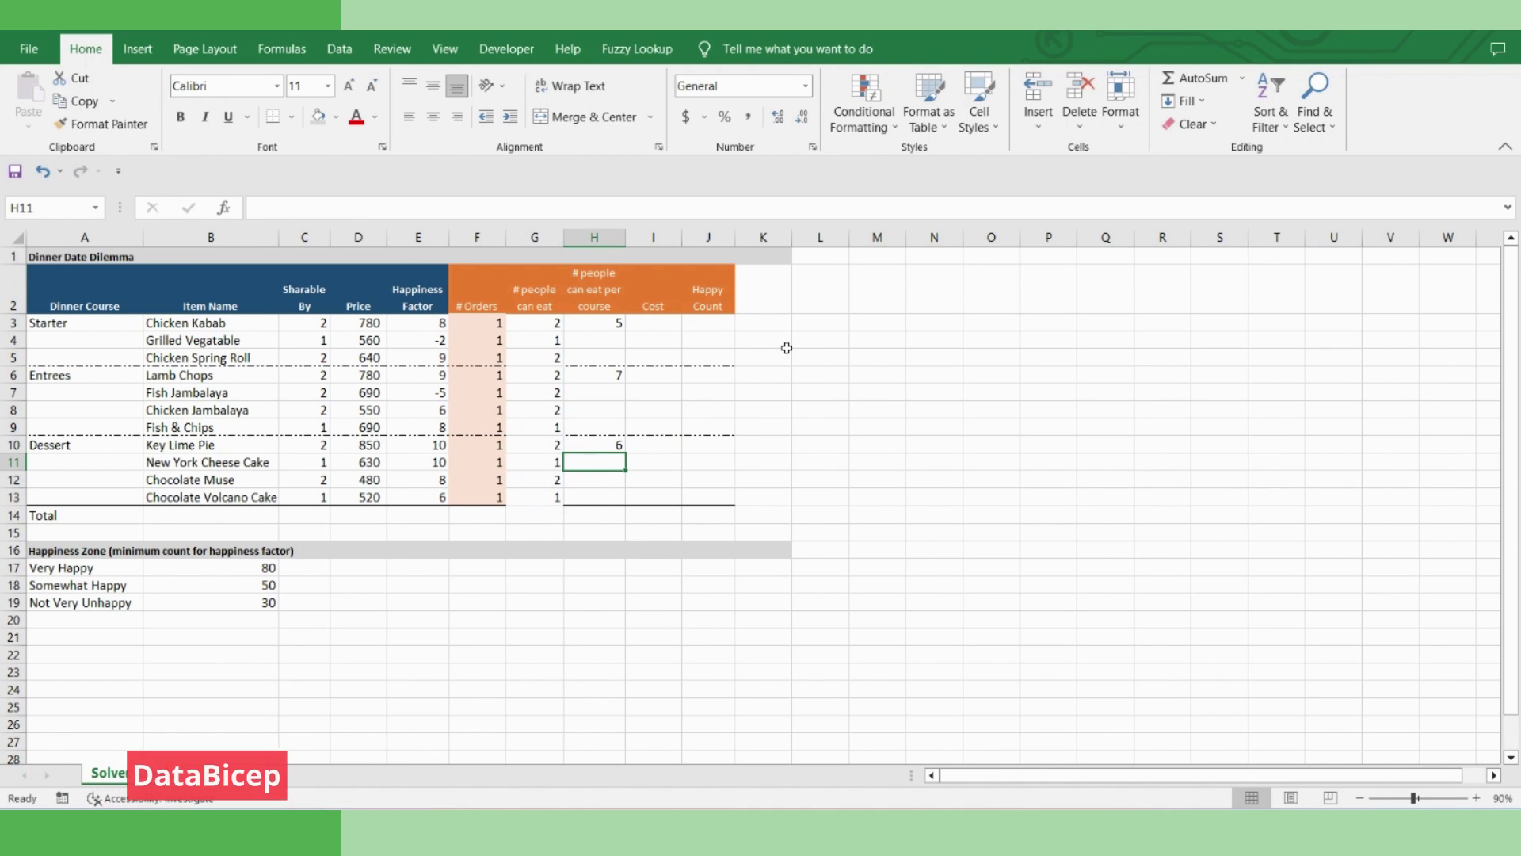
Enter the cost formula =D3*F3 in I3
click(645, 326)
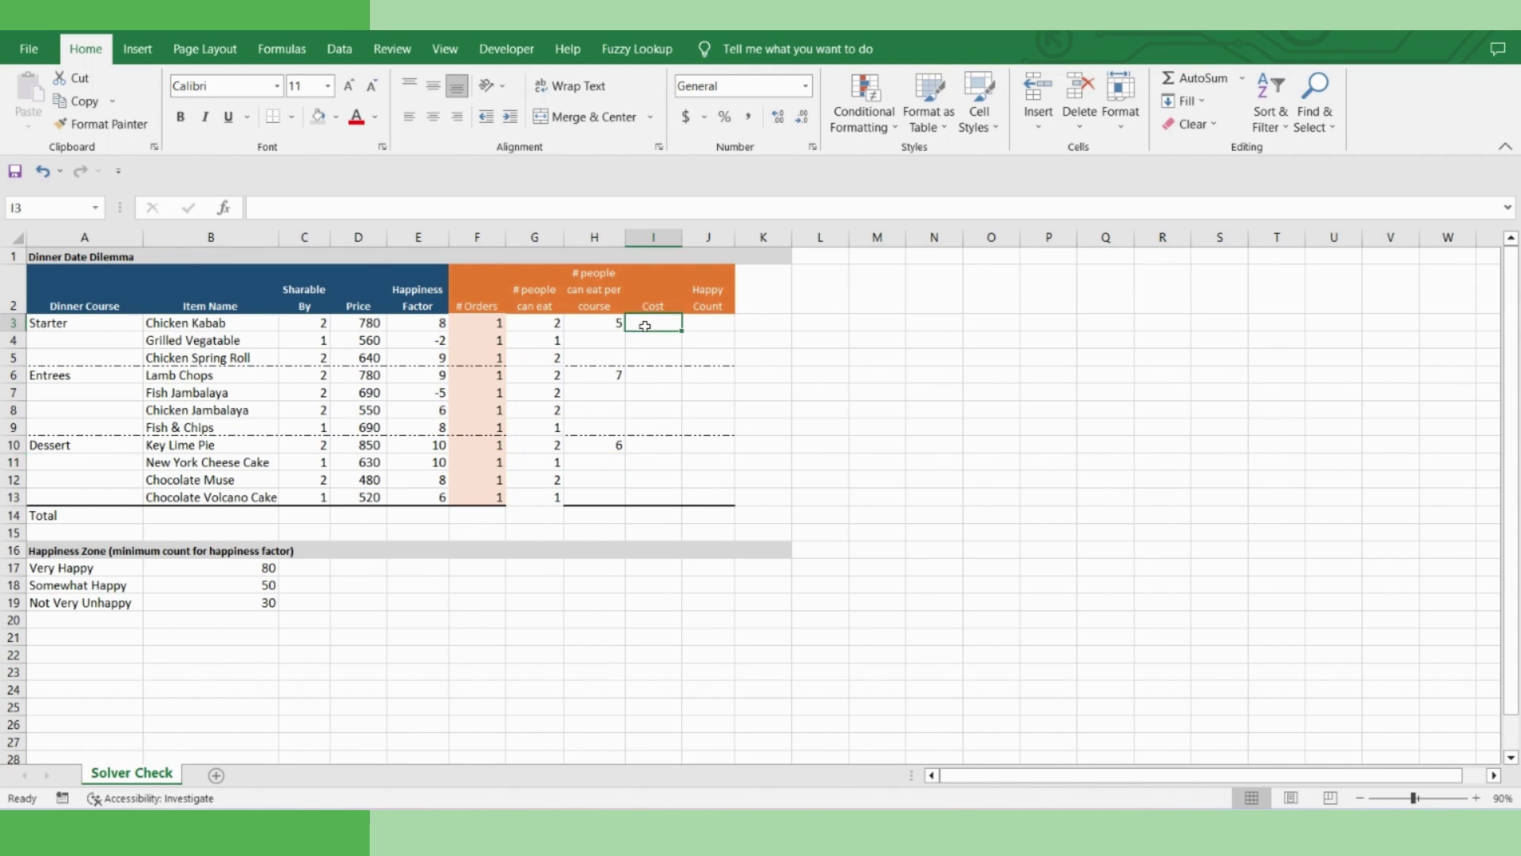
text(=)
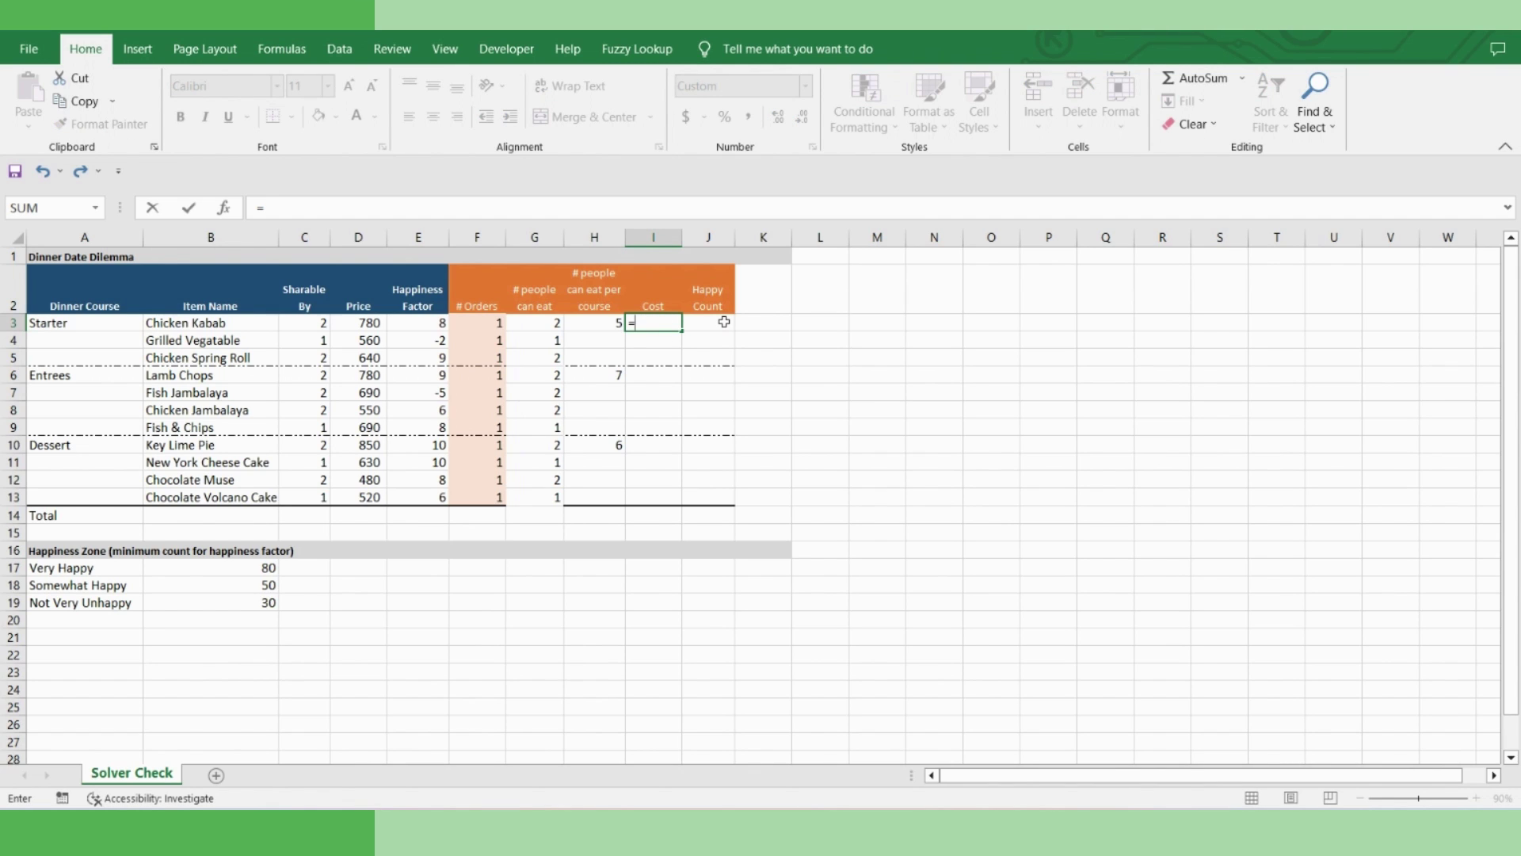
key(Left)
key(Left)
key(Left)
key(Left)
key(Left)
text(*)
key(Left)
key(Left)
key(Left)
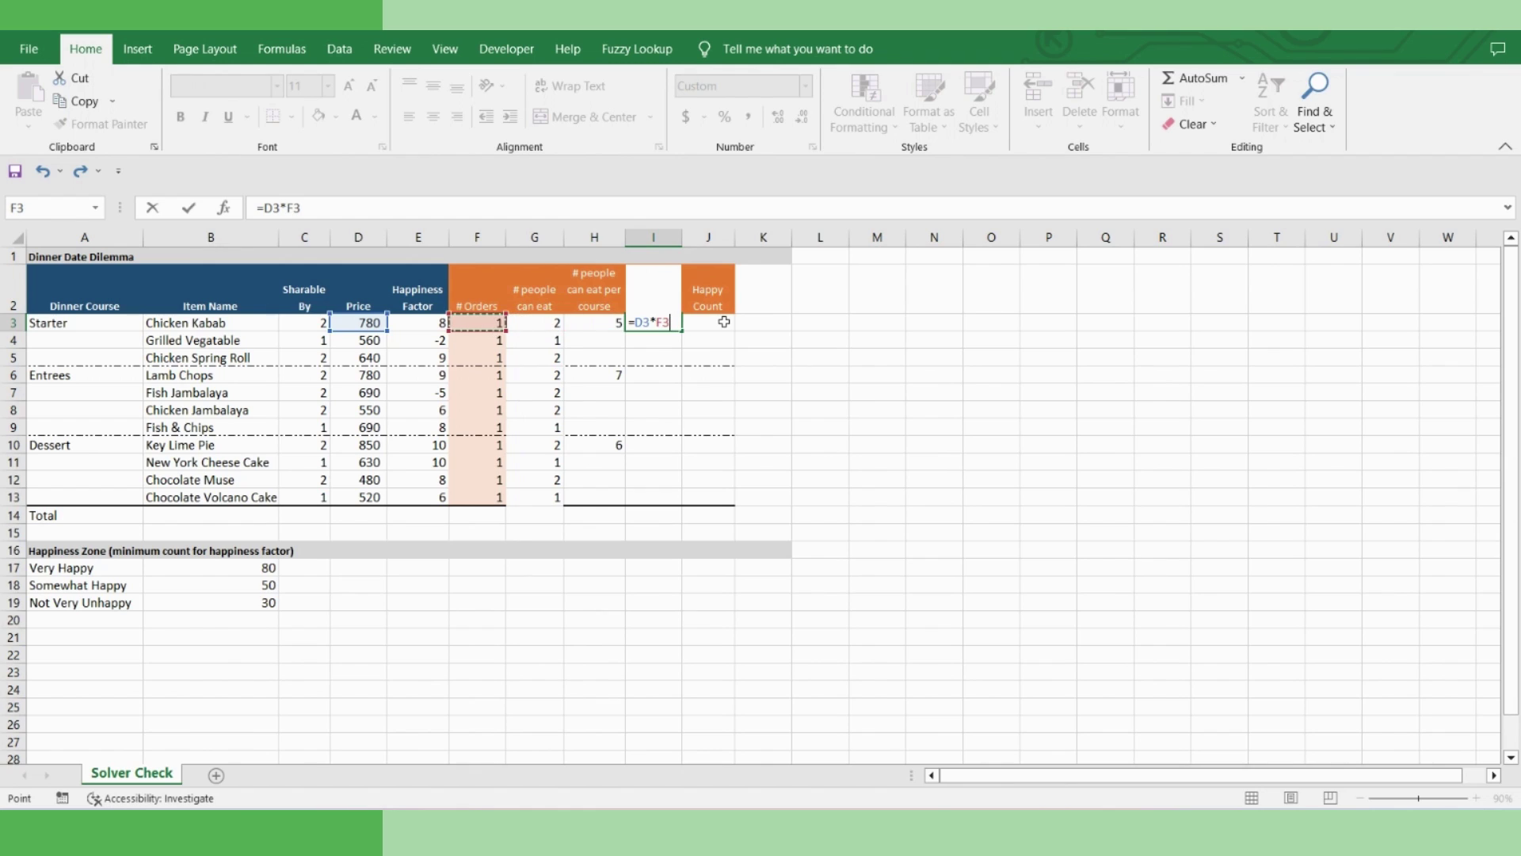
key(Tab)
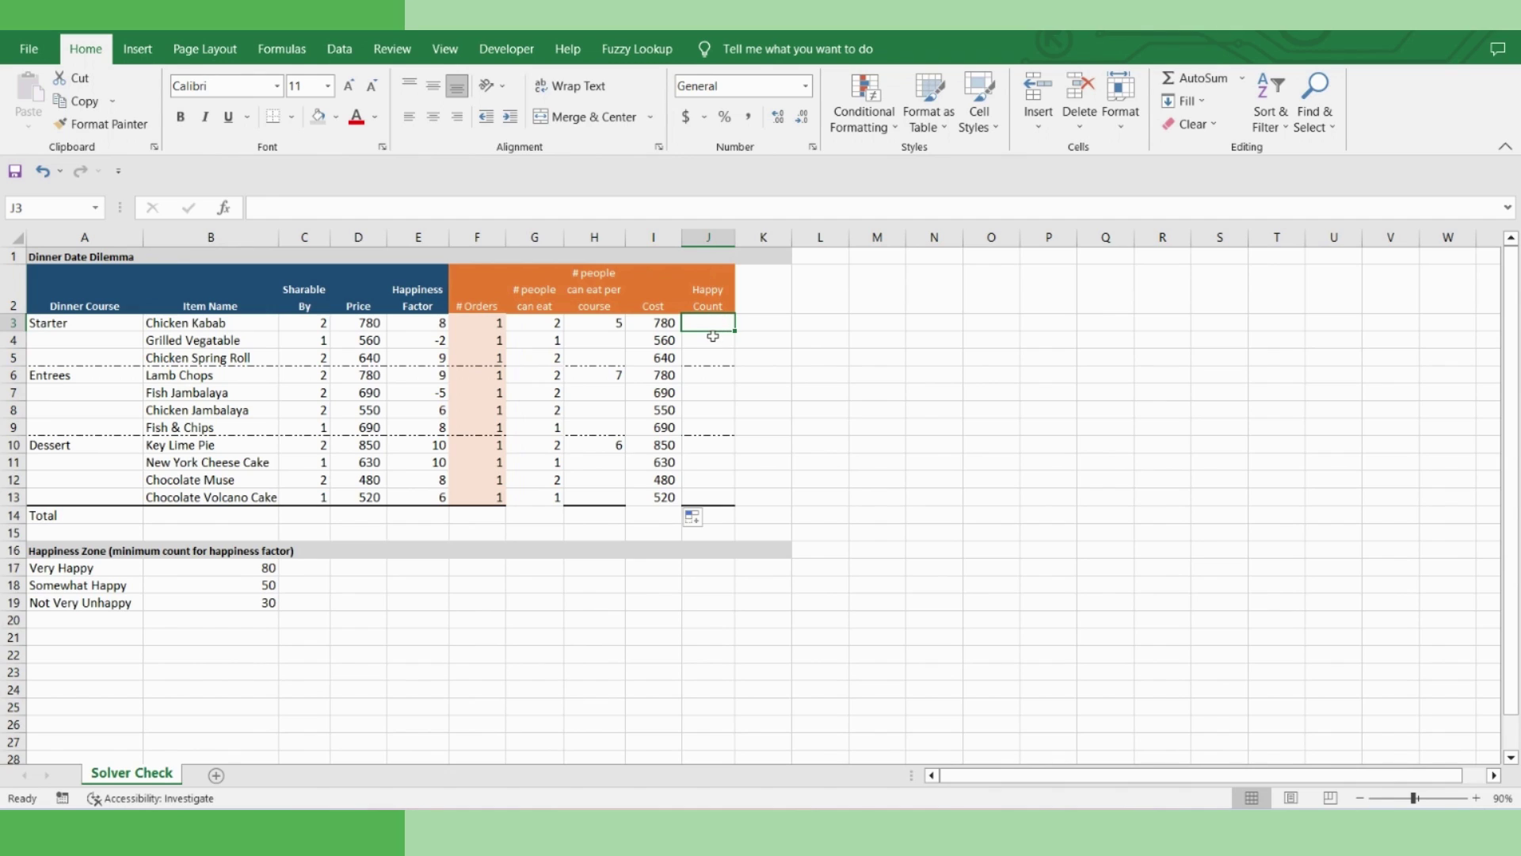
Enter =E3*F3 in J3 and fill it down to J13
text(=)
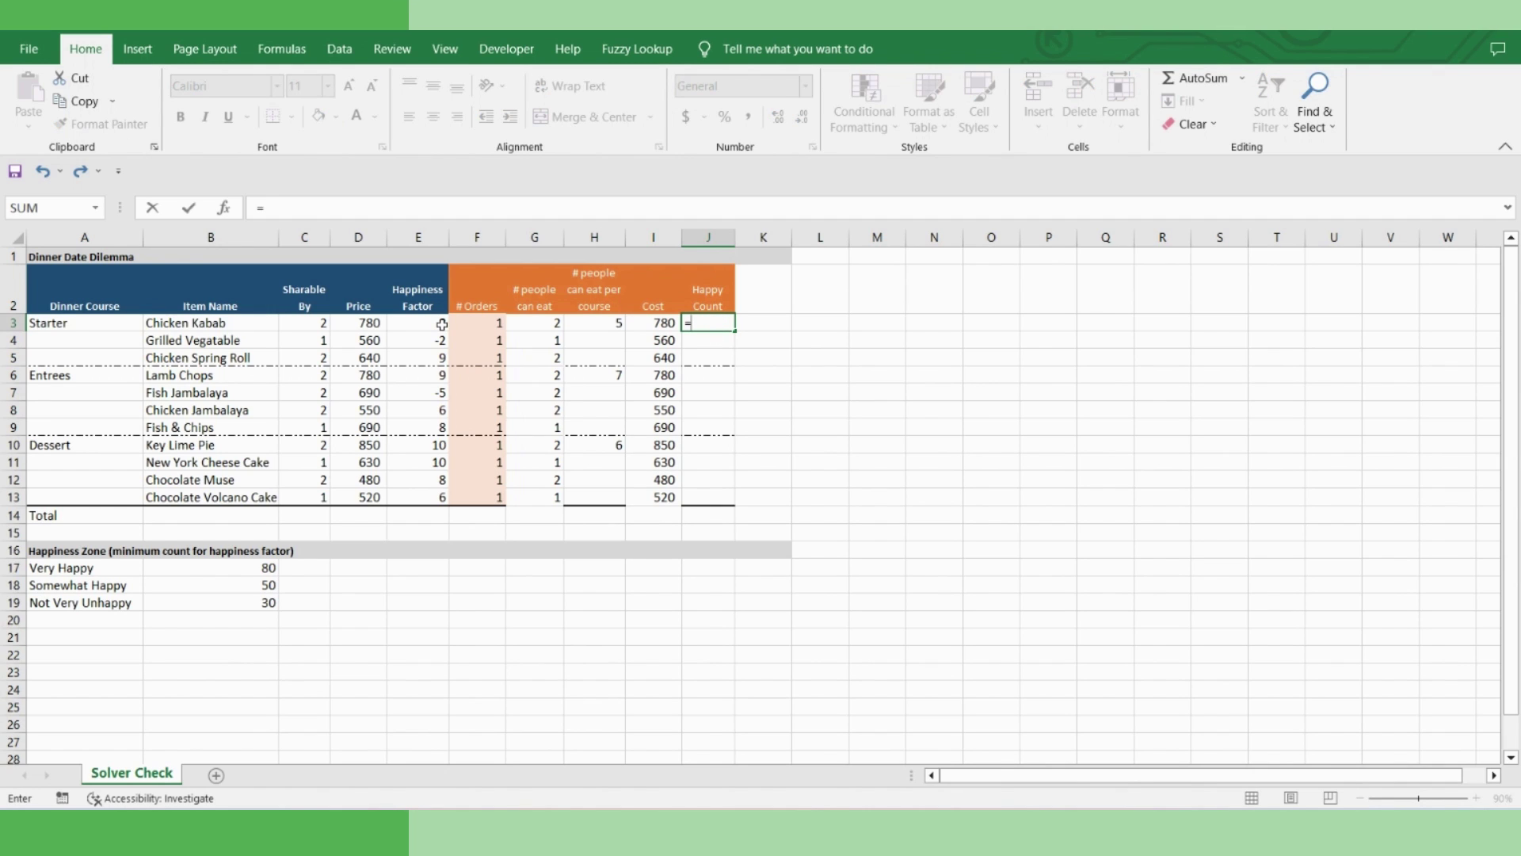
click(408, 324)
text(*)
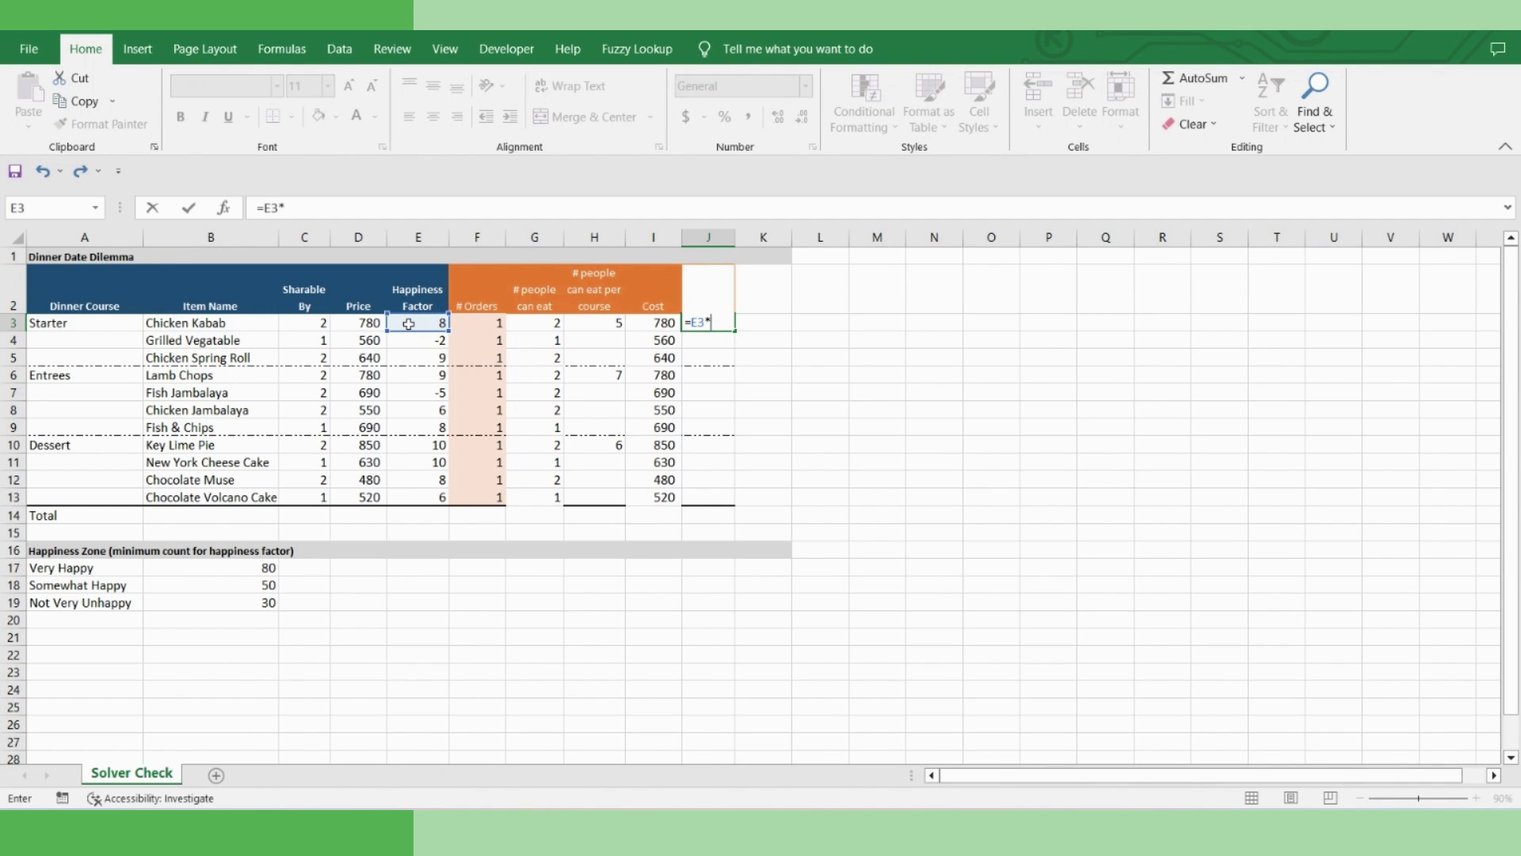
click(480, 324)
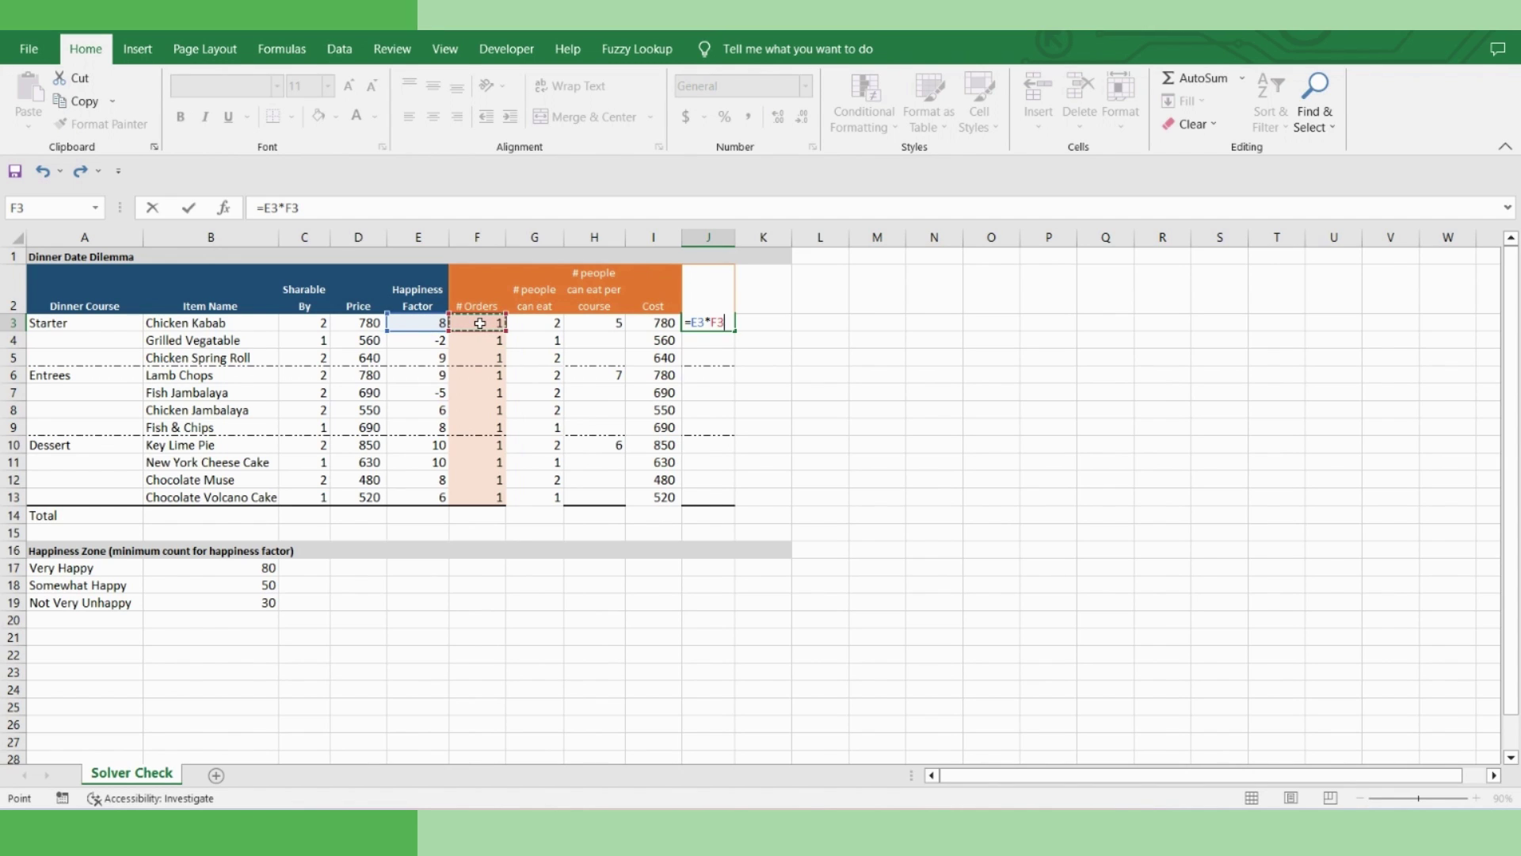
key(Return)
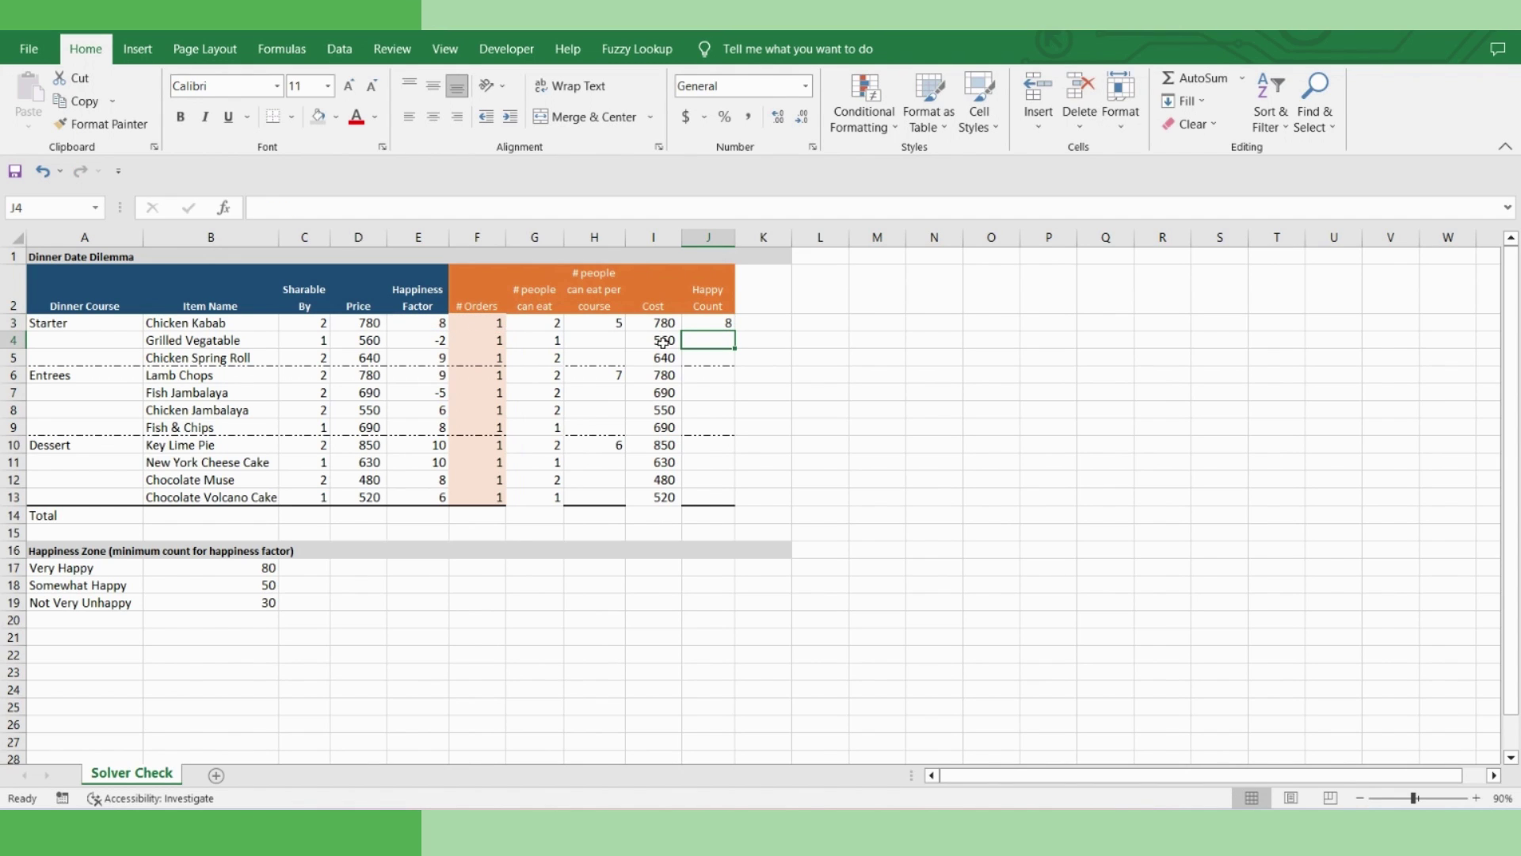
click(698, 321)
drag(739, 335, 734, 502)
Add a bottom border under the whole table A2:J13
key(ctrl+a)
click(292, 116)
click(746, 599)
Enter =SUM(I3:I13) in I14 for a total cost of 7,170
click(654, 515)
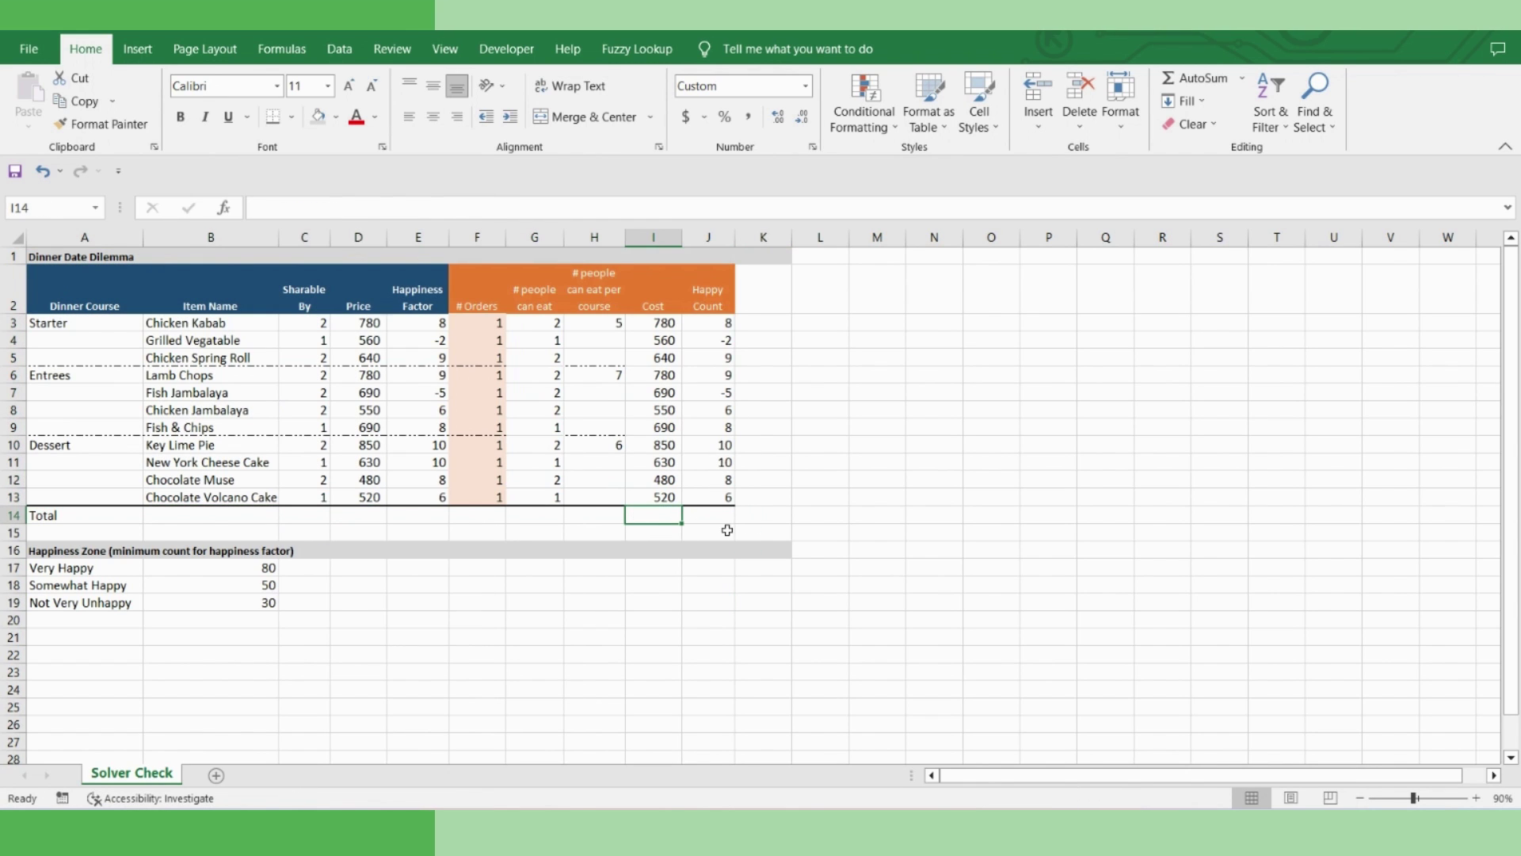
text(=SUM()
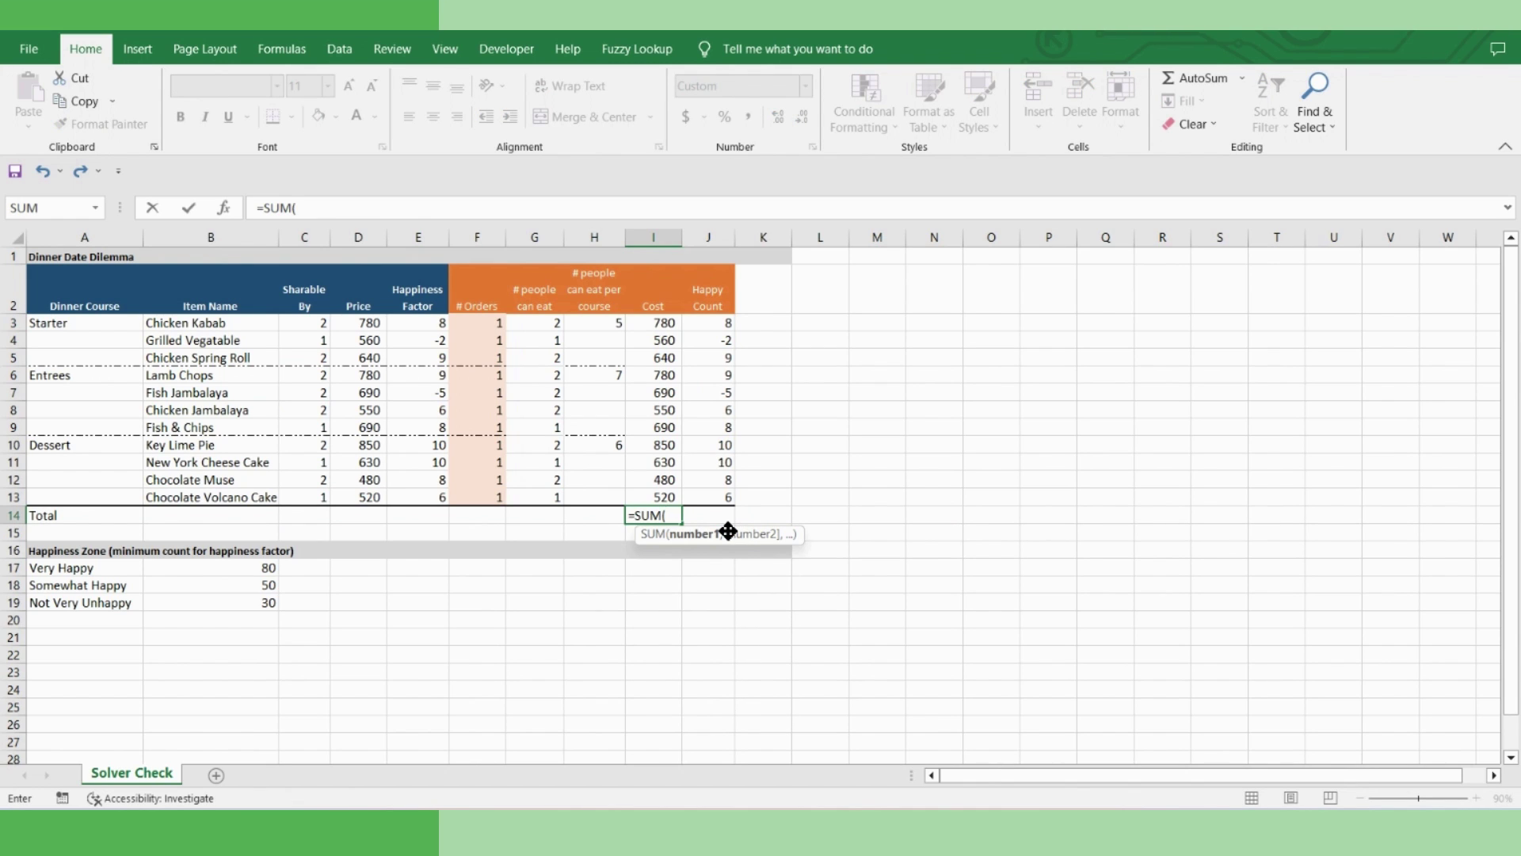
key(Up)
key(shift+Up)
key(shift+Up)
key(shift+Up)
key(shift+Up)
key(shift+Up)
key(shift+Up)
key(shift+Up)
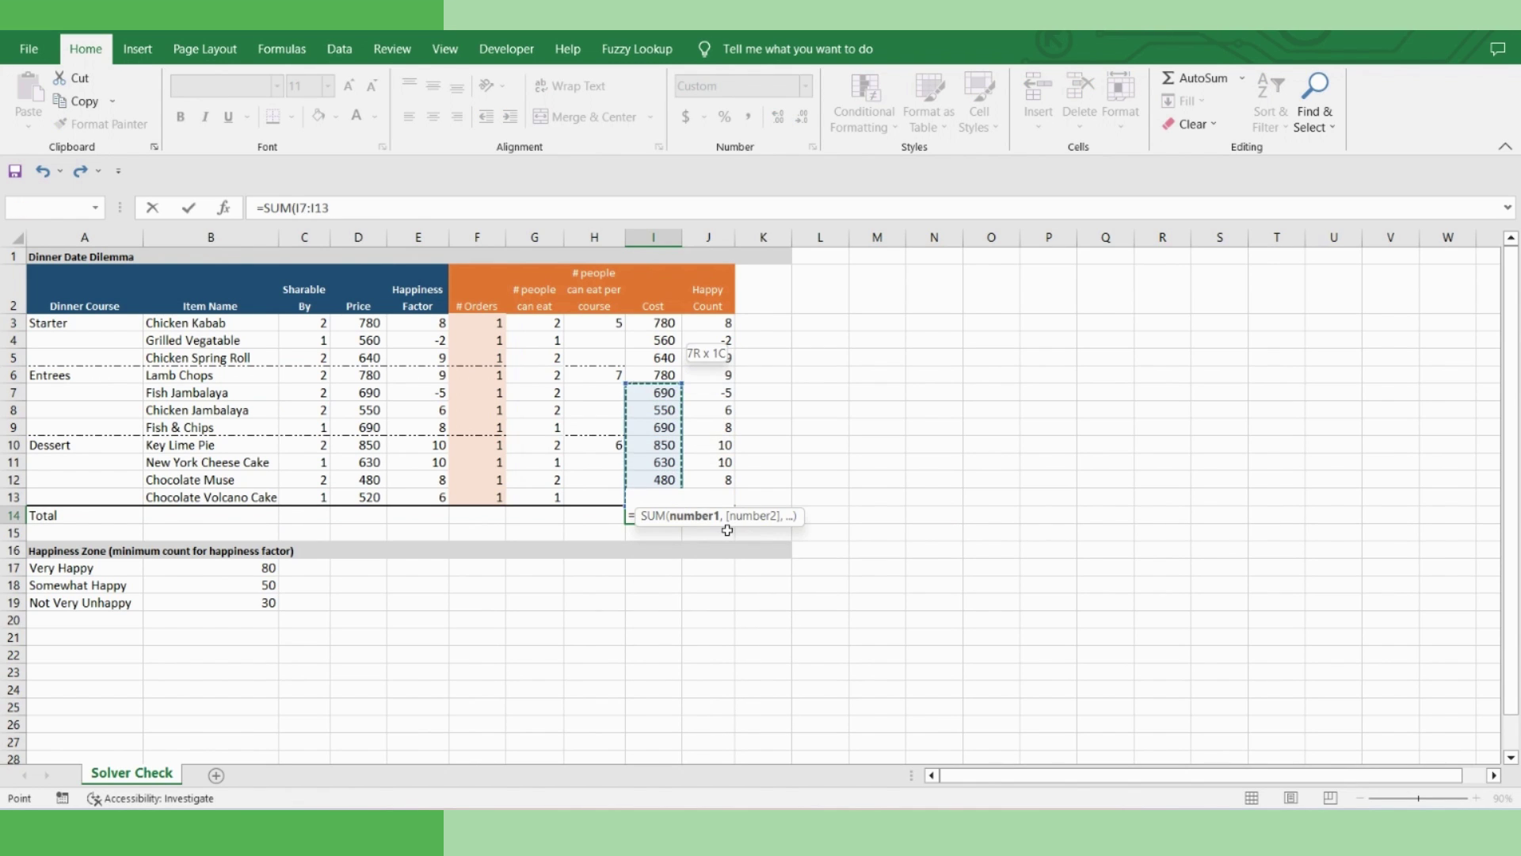
key(shift+Up)
key(shift+Up)
key(shift+Up)
text())
key(Return)
Enter =SUM(J3:J13) in J14 for a total Happy Count of 67
key(Up)
key(Right)
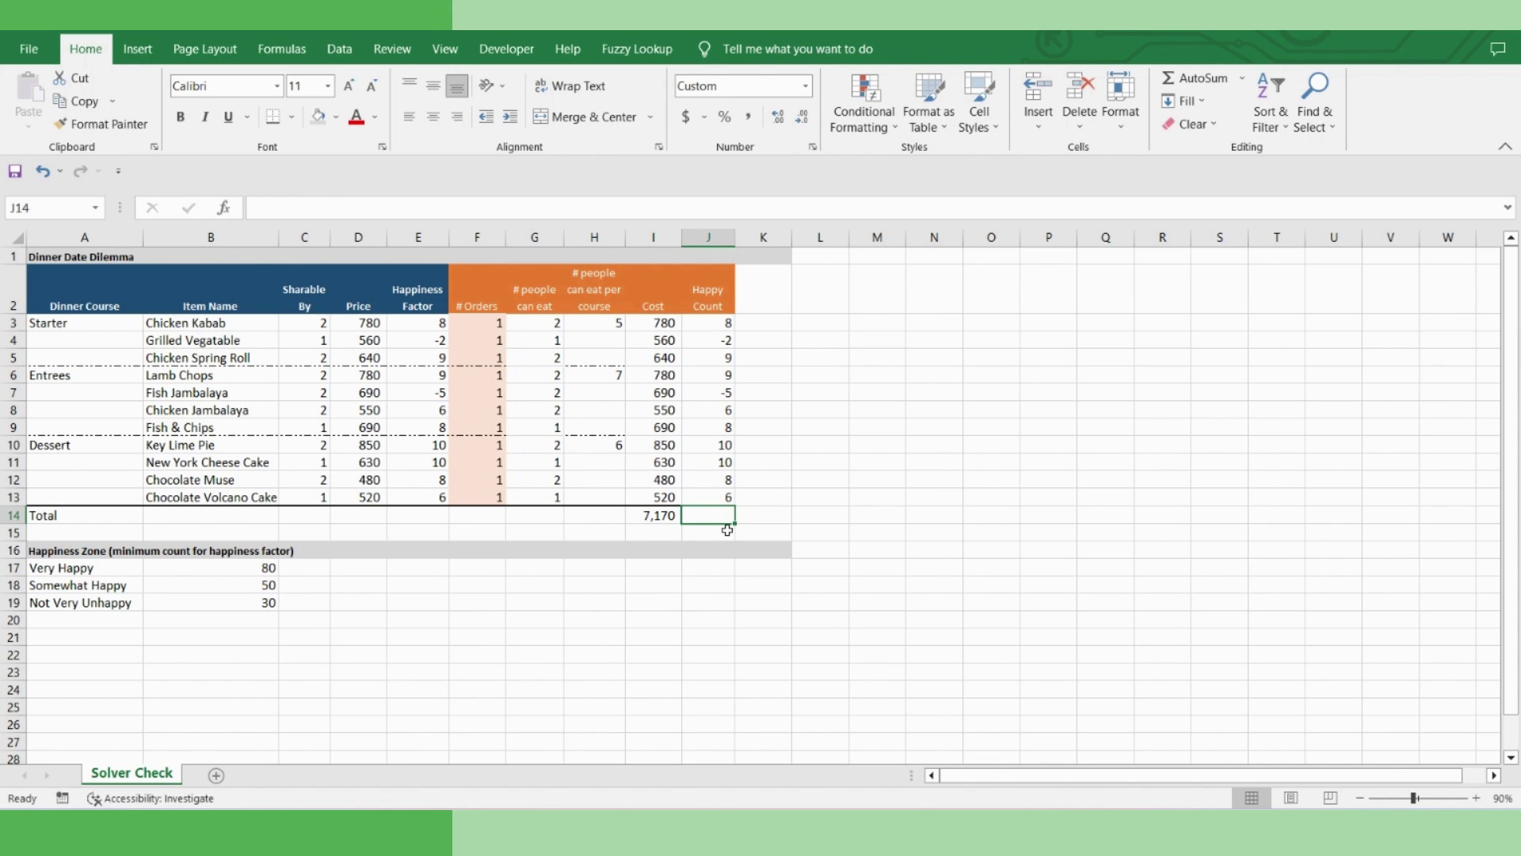
text(=SUM()
key(Up)
key(shift+Up)
key(shift+Up)
key(shift+Up)
key(shift+Up)
key(shift+Up)
key(shift+Up)
key(shift+Up)
key(shift+Up)
key(shift+Up)
key(shift+Up)
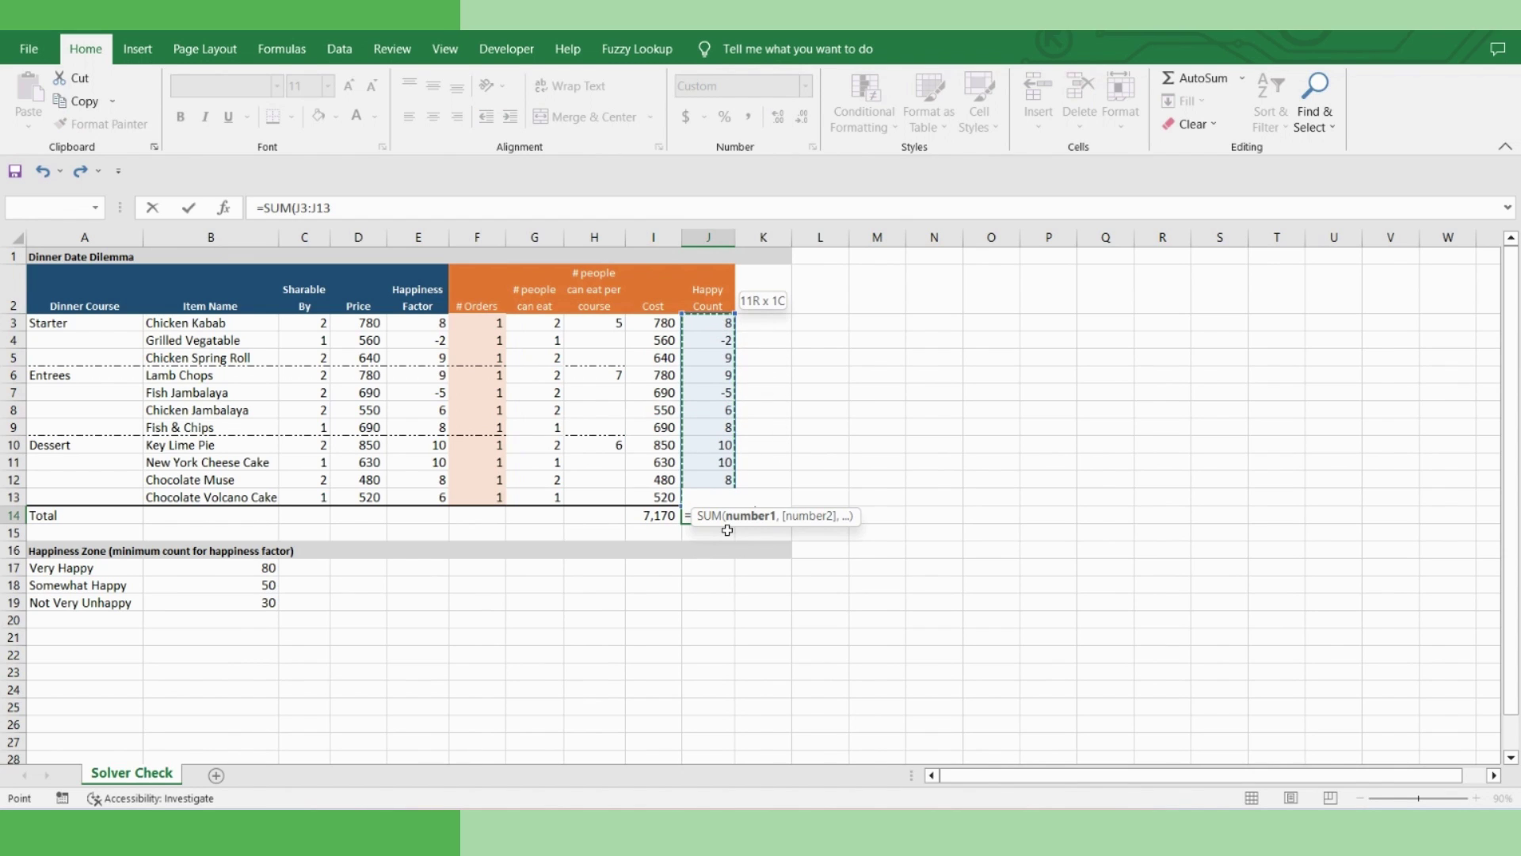
text())
key(Return)
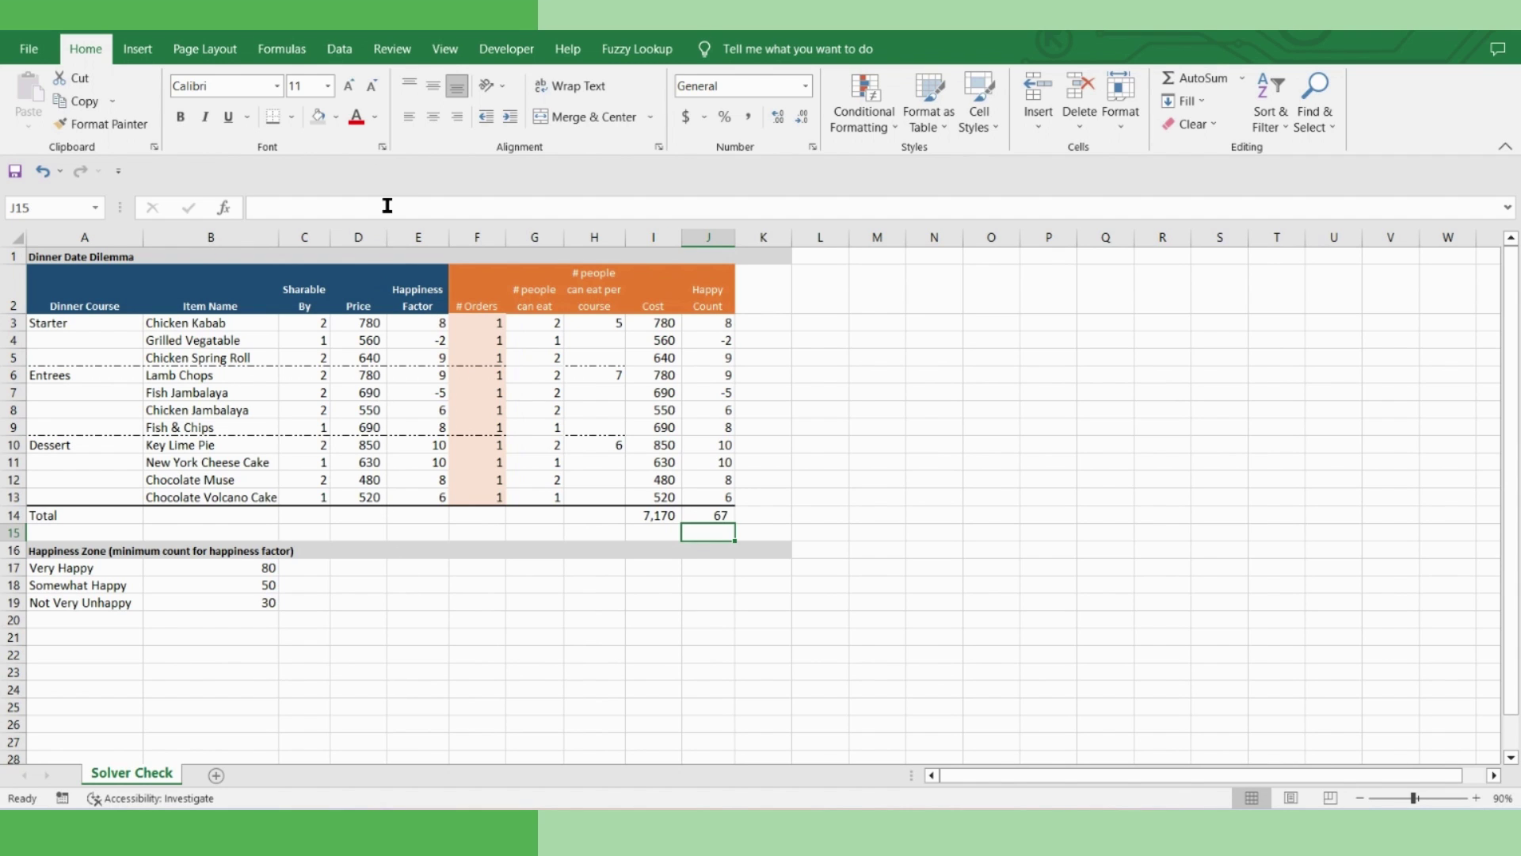
Open Solver and set the objective to $I$14 with the Min option
click(338, 52)
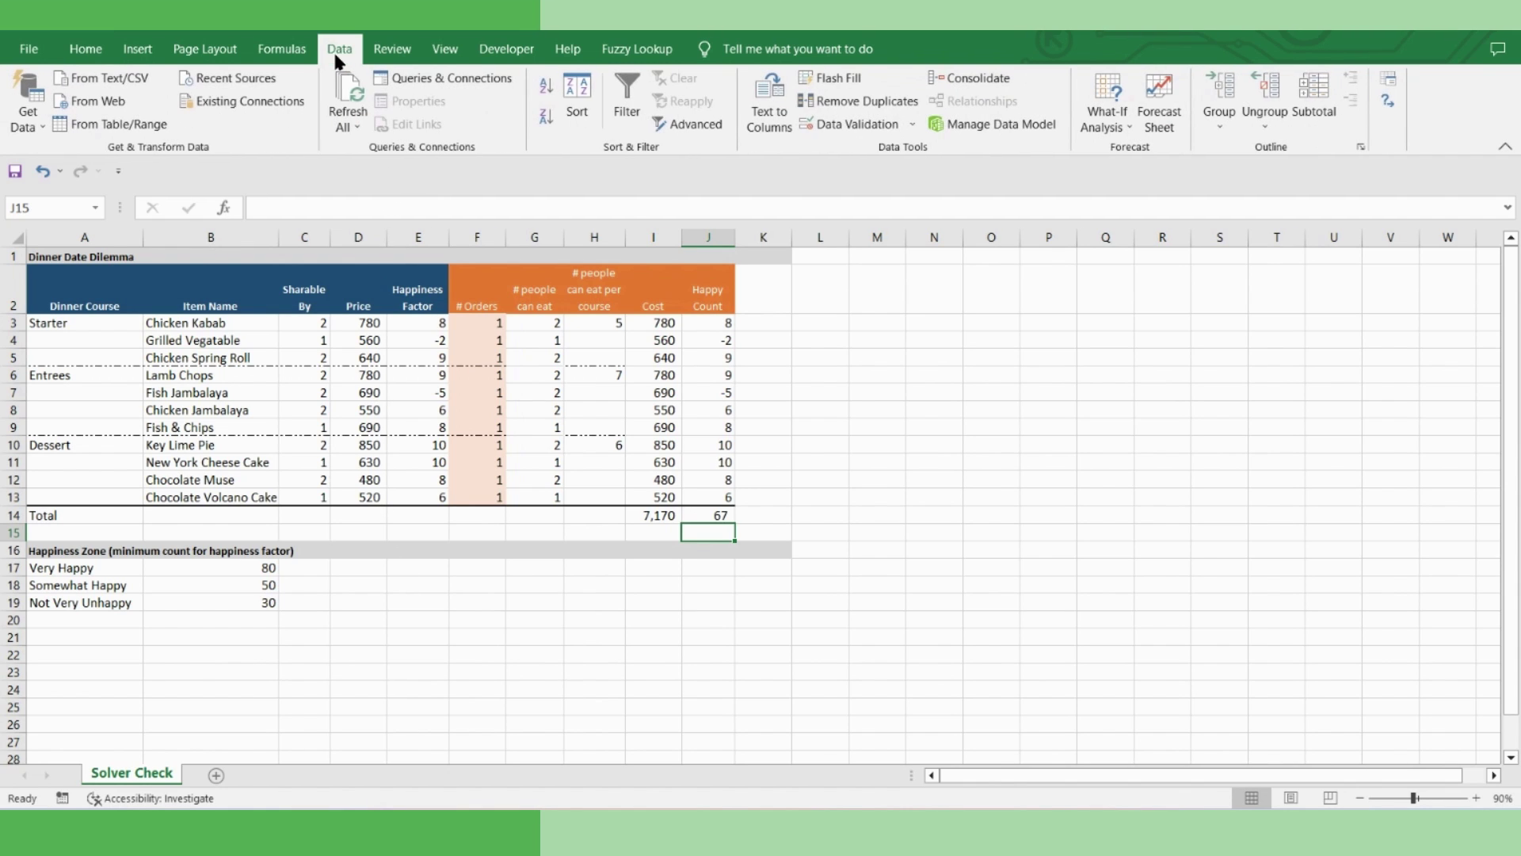
click(1387, 104)
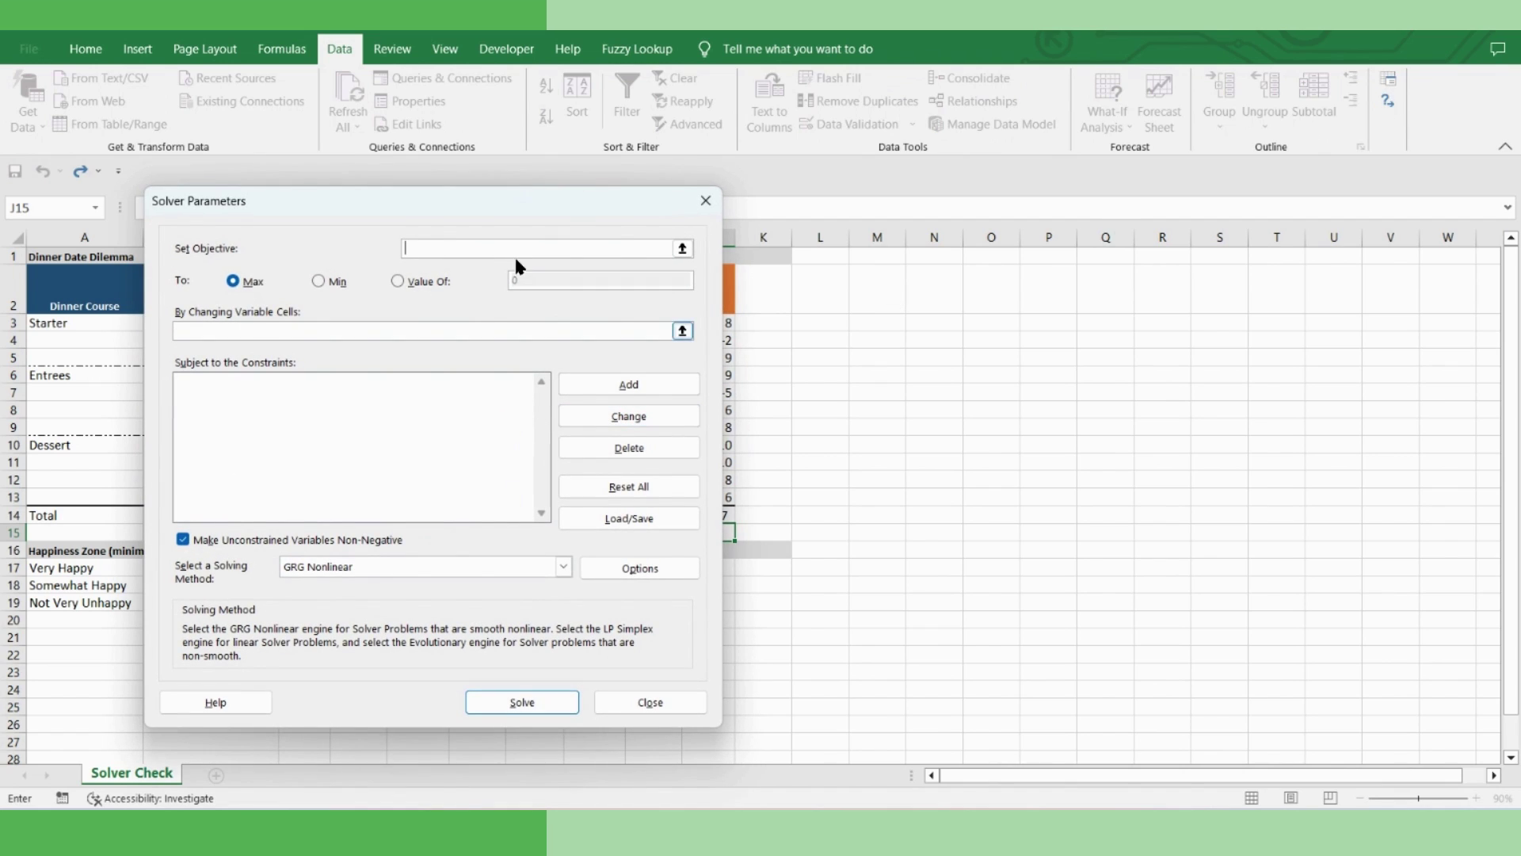
click(543, 252)
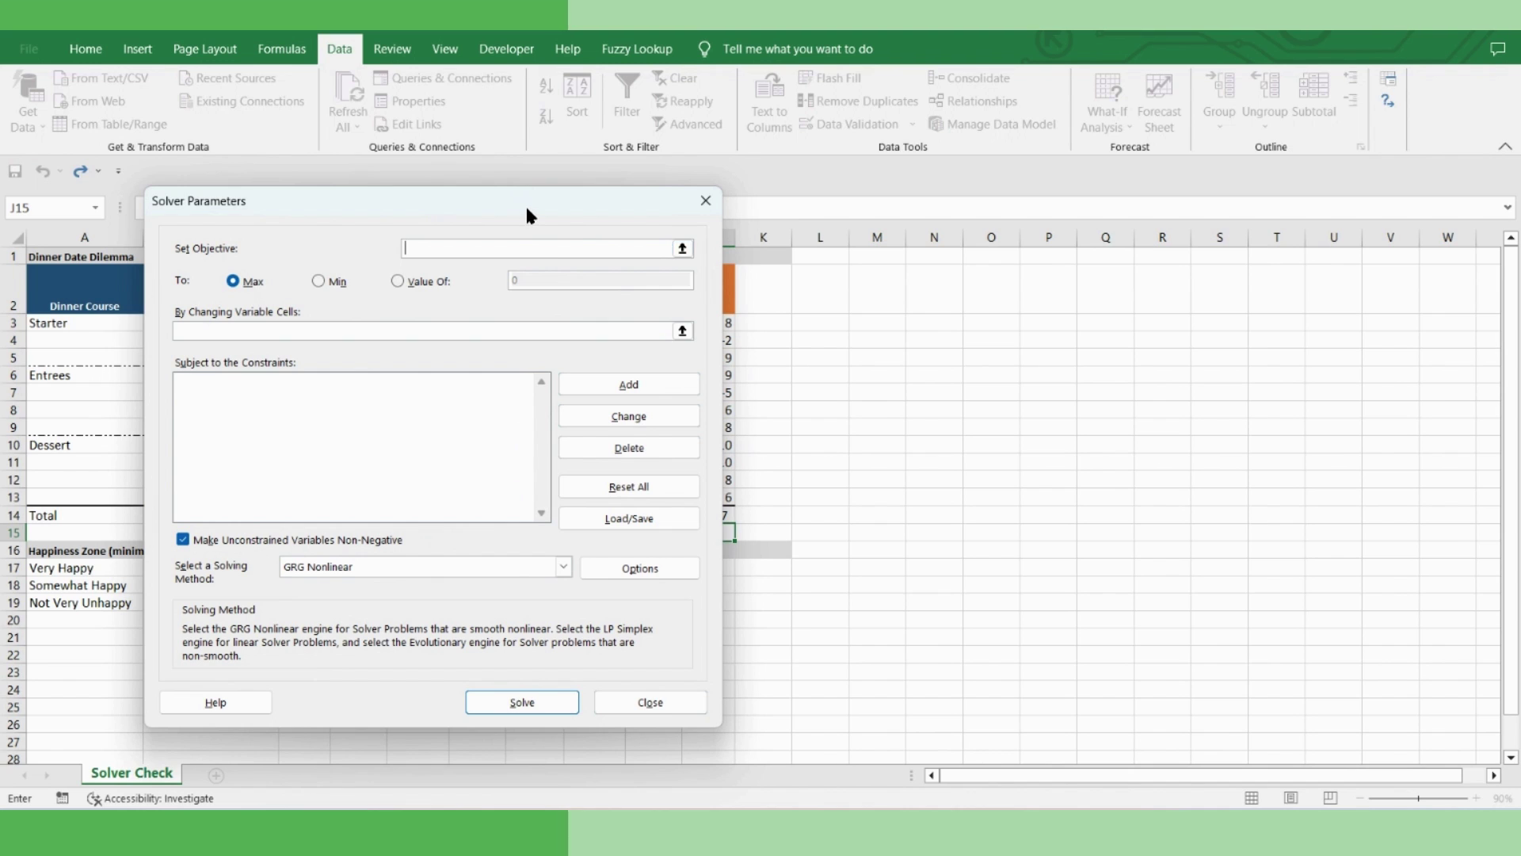
drag(525, 203, 1186, 279)
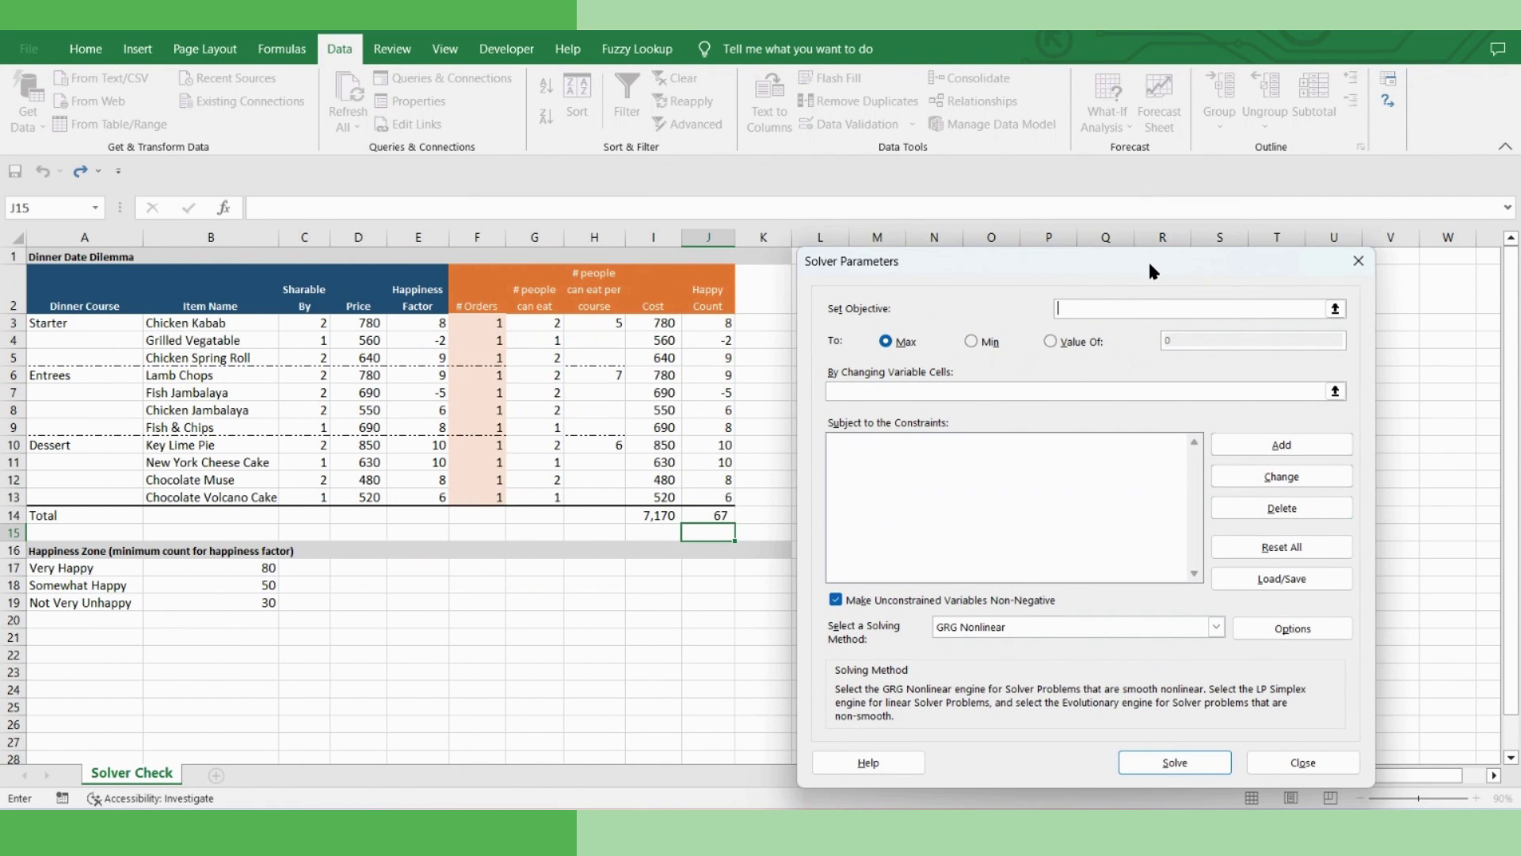
click(1336, 309)
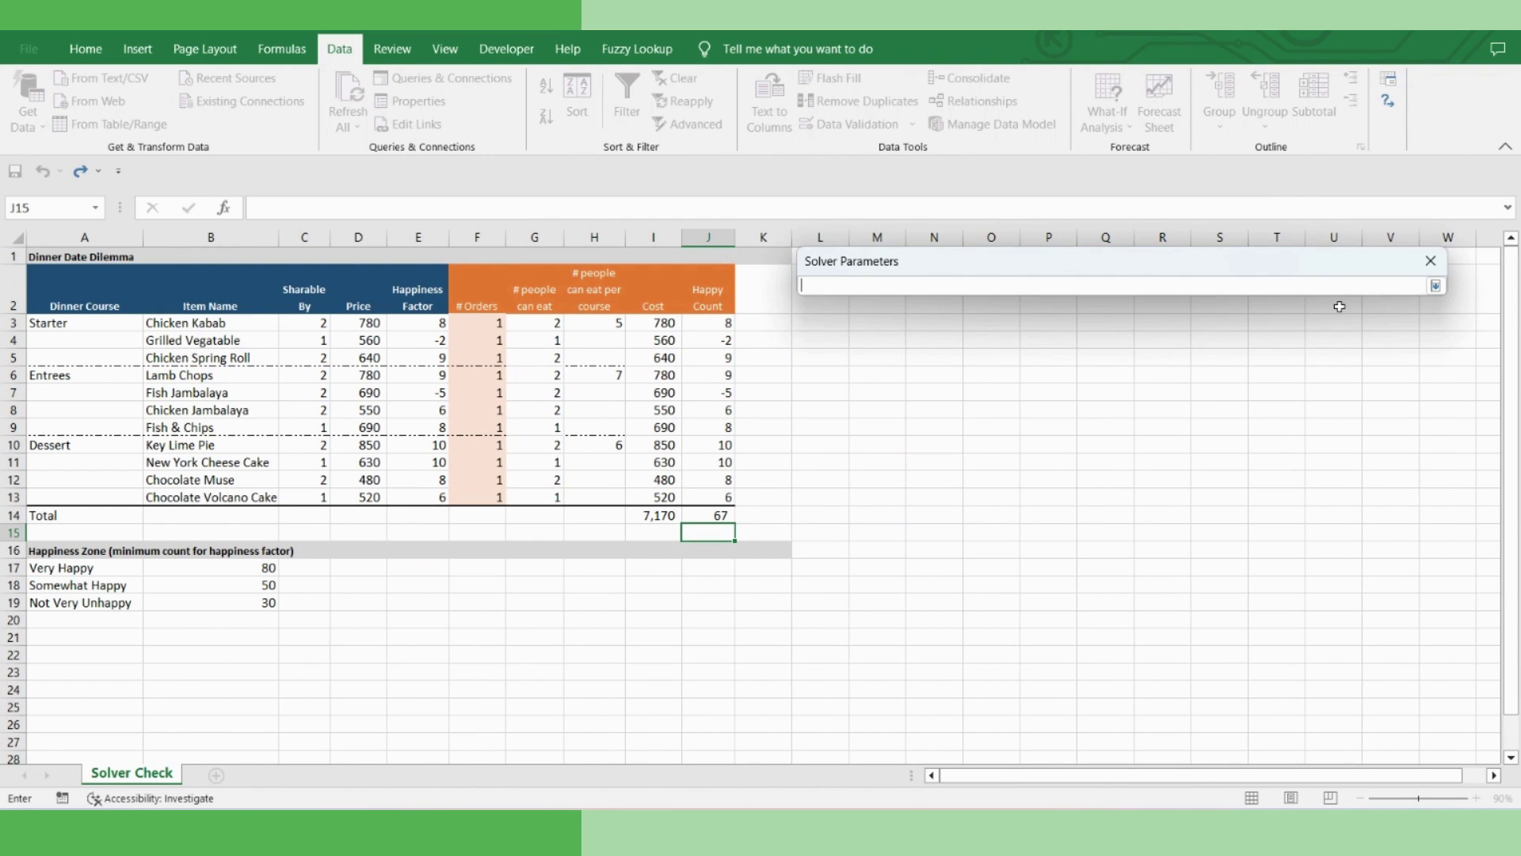
click(650, 516)
key(Return)
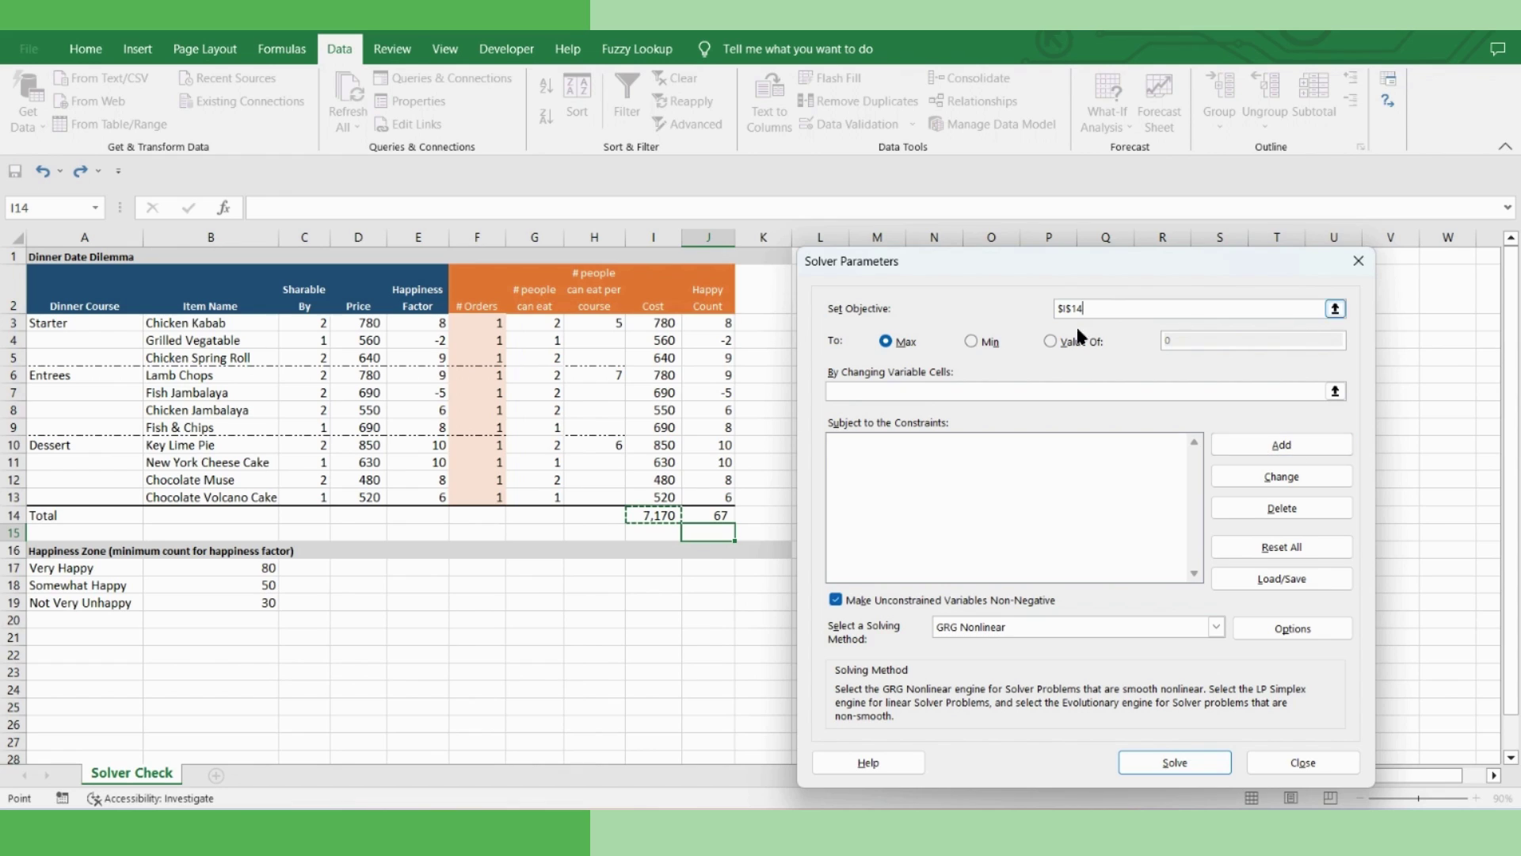
click(971, 339)
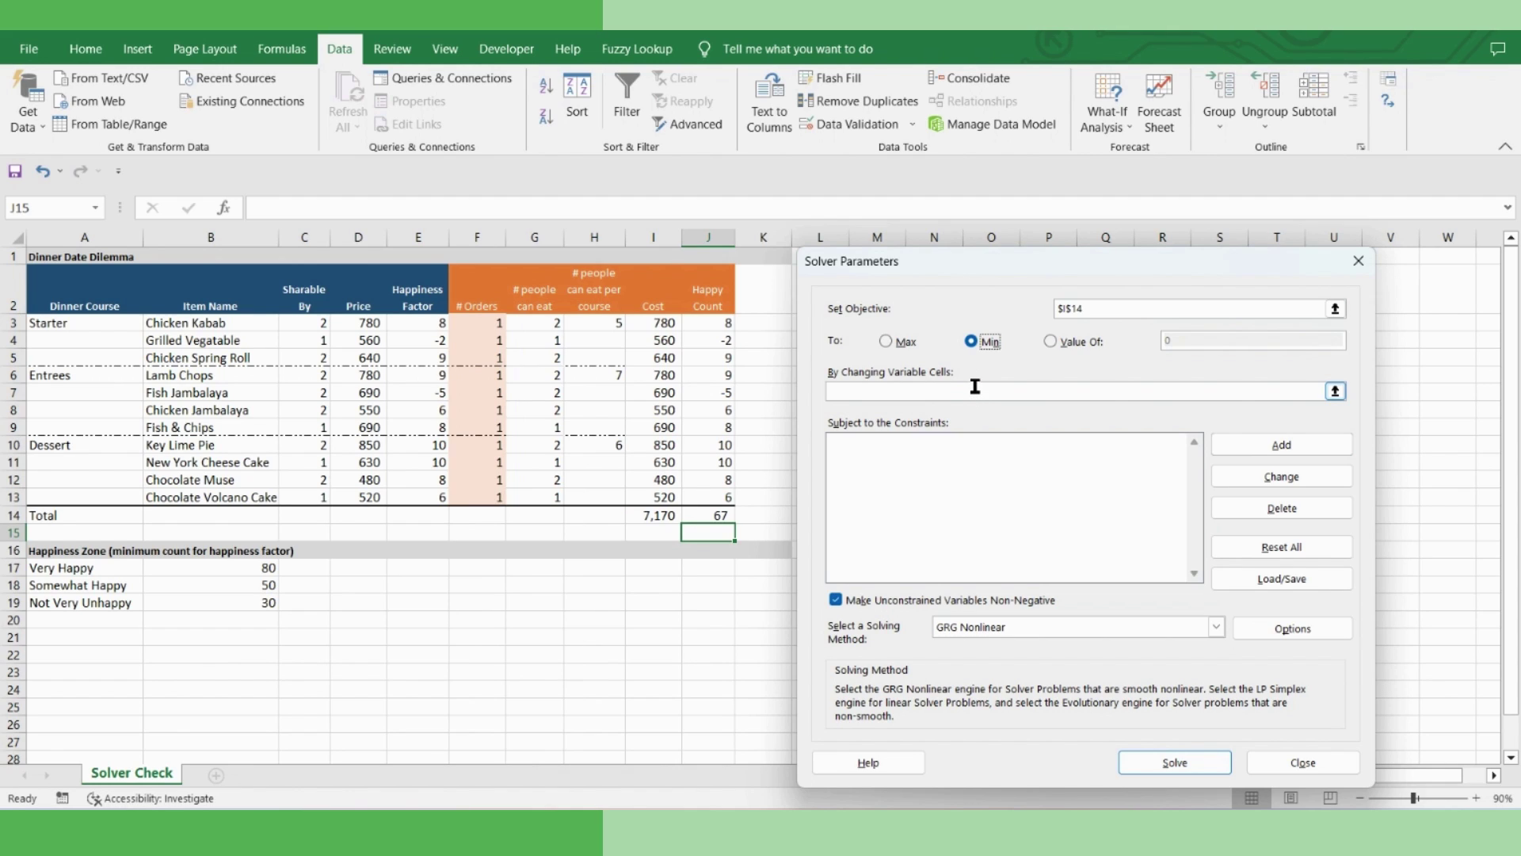
click(924, 390)
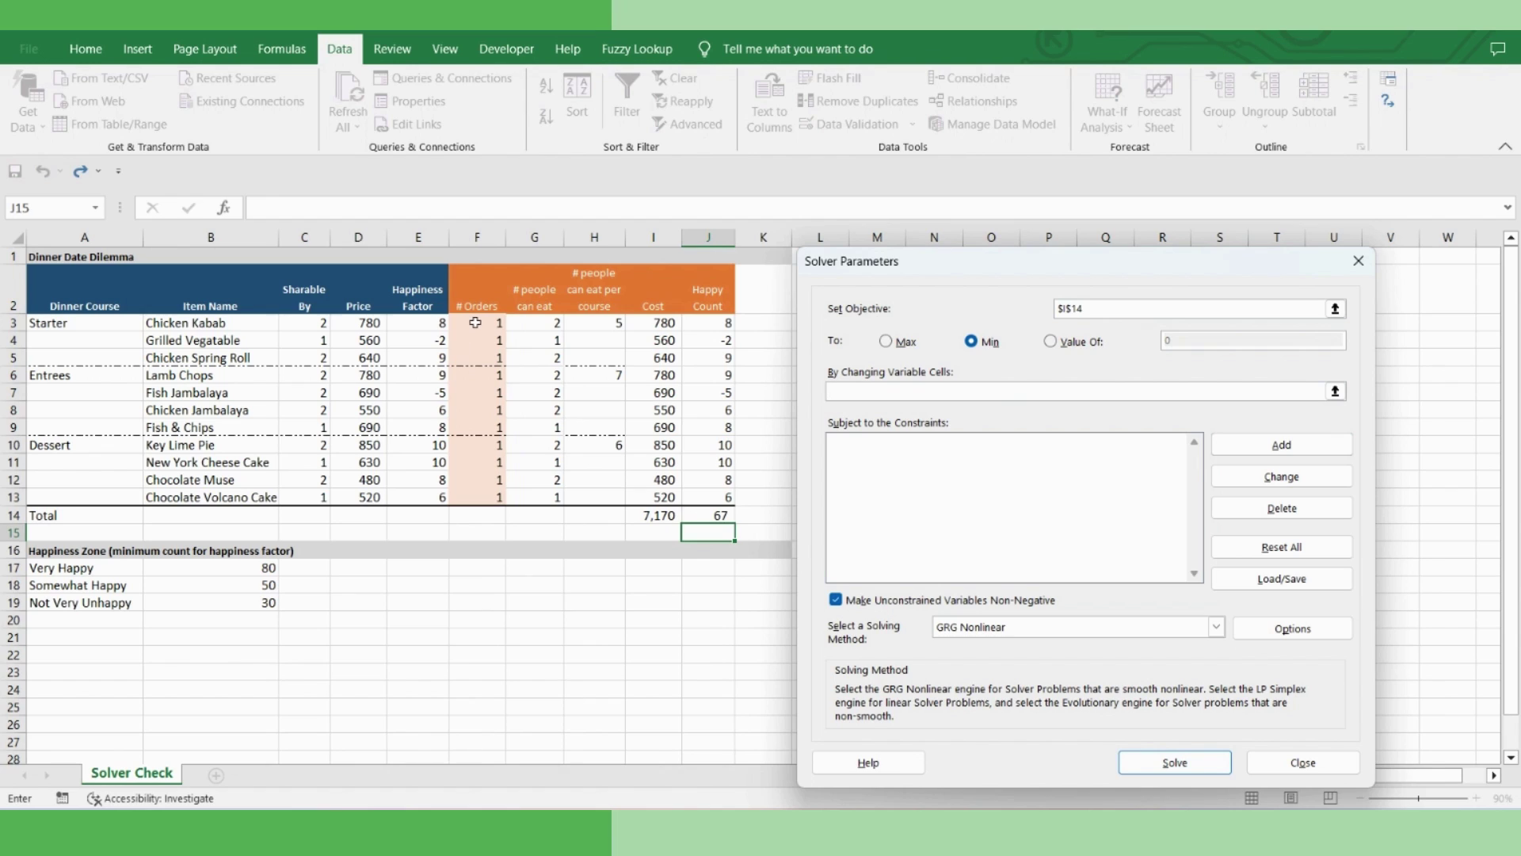
Select F3:F13 as Solver's changing variable cells
drag(476, 324, 482, 497)
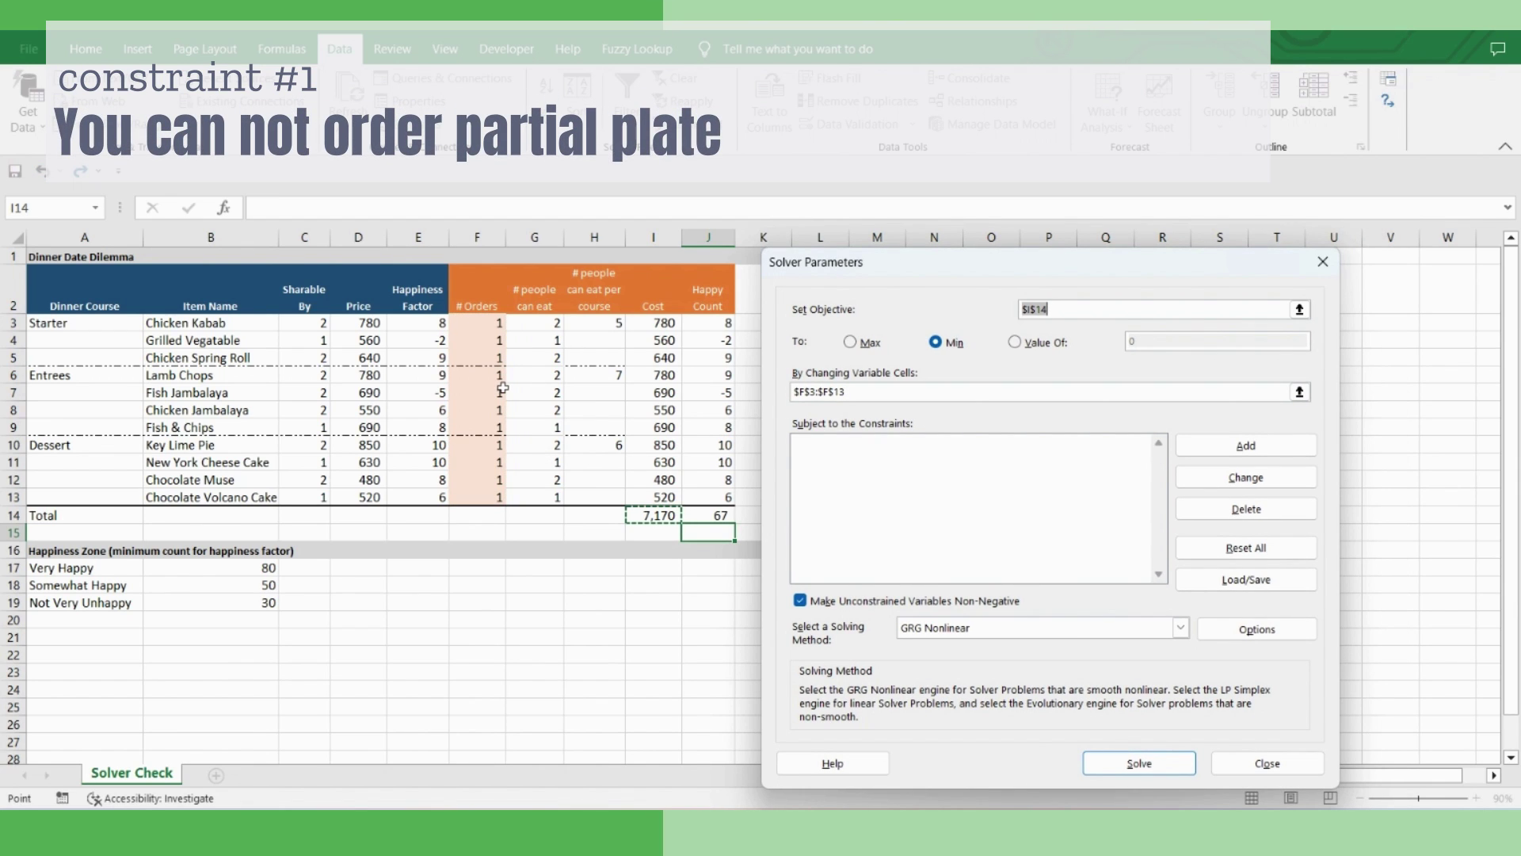
Add int constraints on the # Orders cells, starting with F3 and F4
click(1238, 450)
click(479, 323)
click(1046, 526)
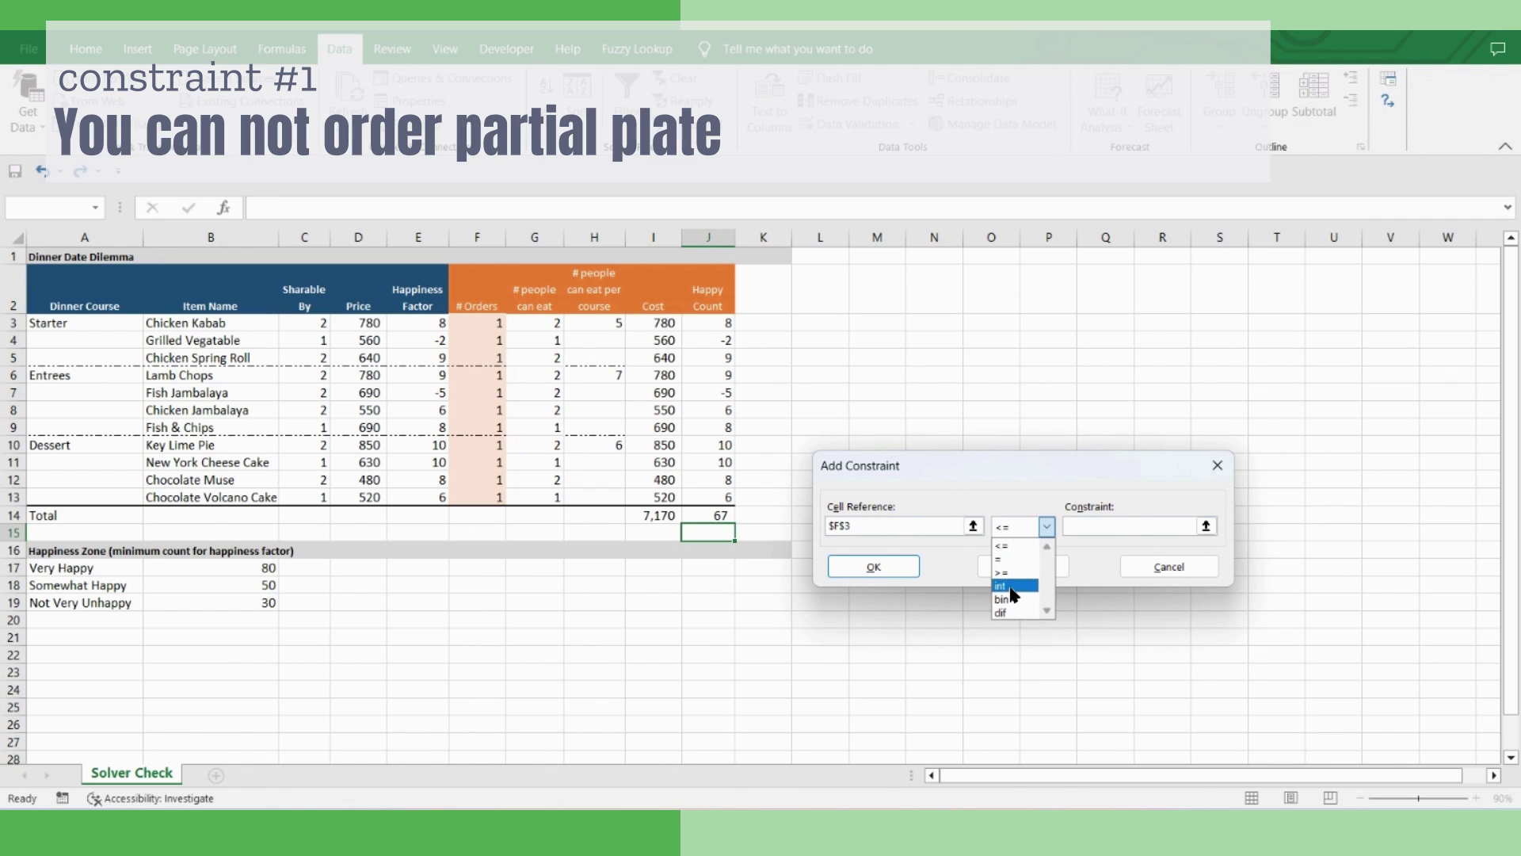
click(1008, 586)
click(1001, 563)
click(478, 339)
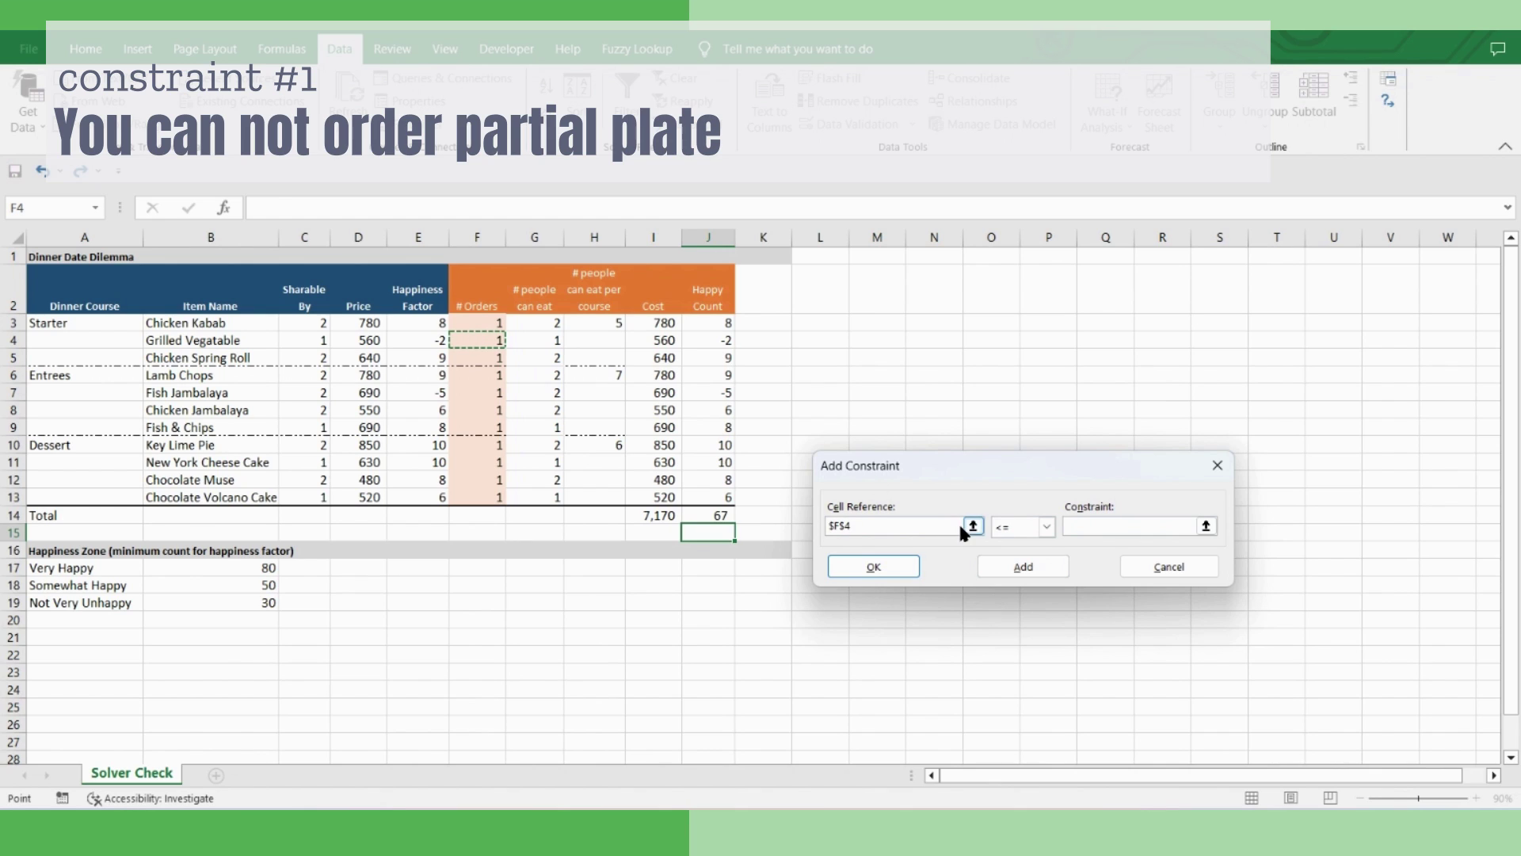
click(1046, 528)
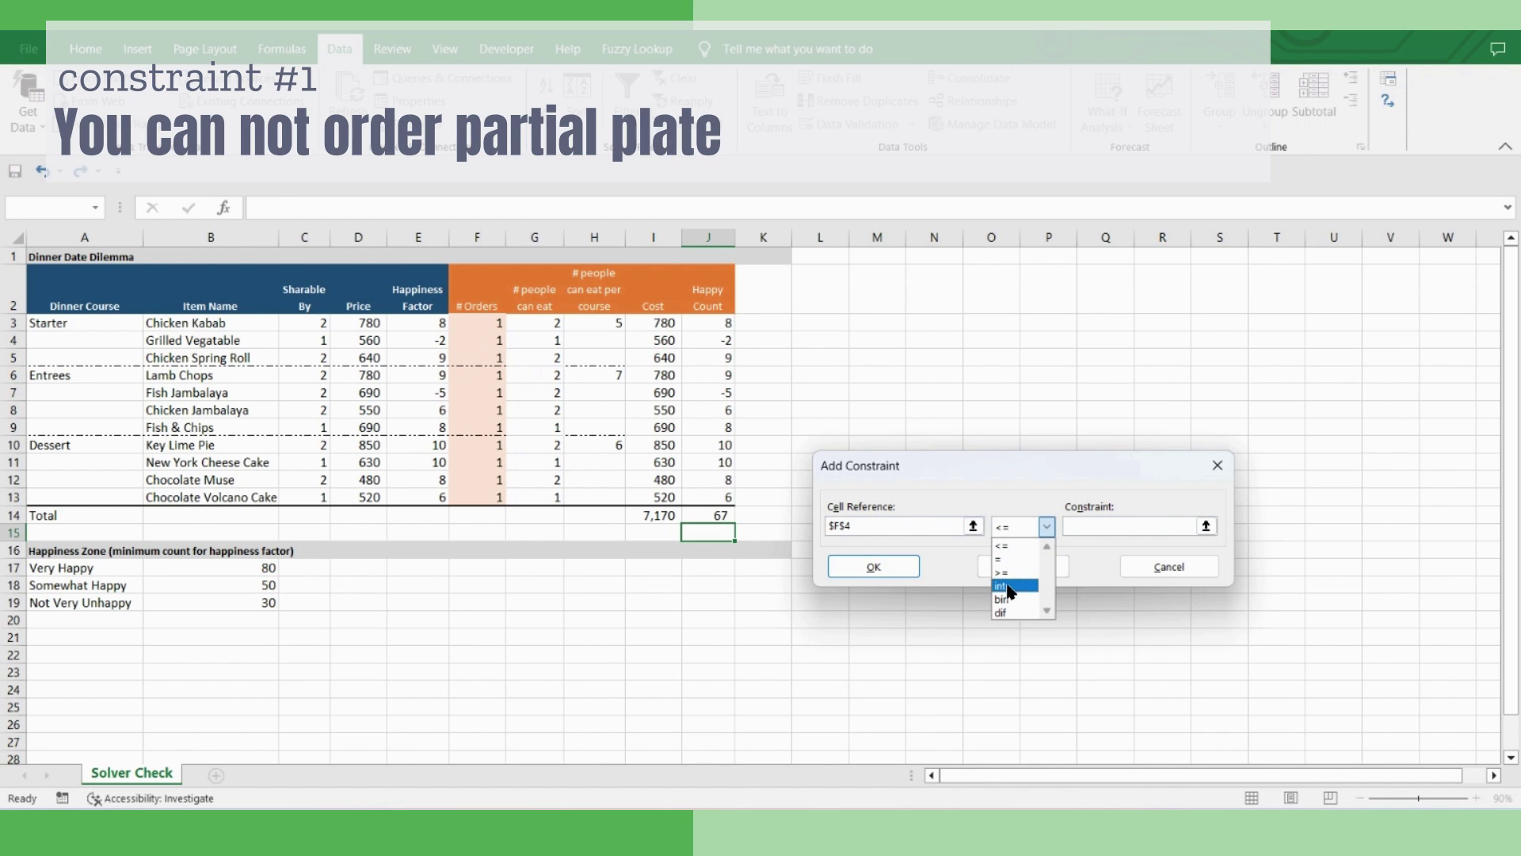
click(1009, 586)
click(1022, 569)
click(1169, 566)
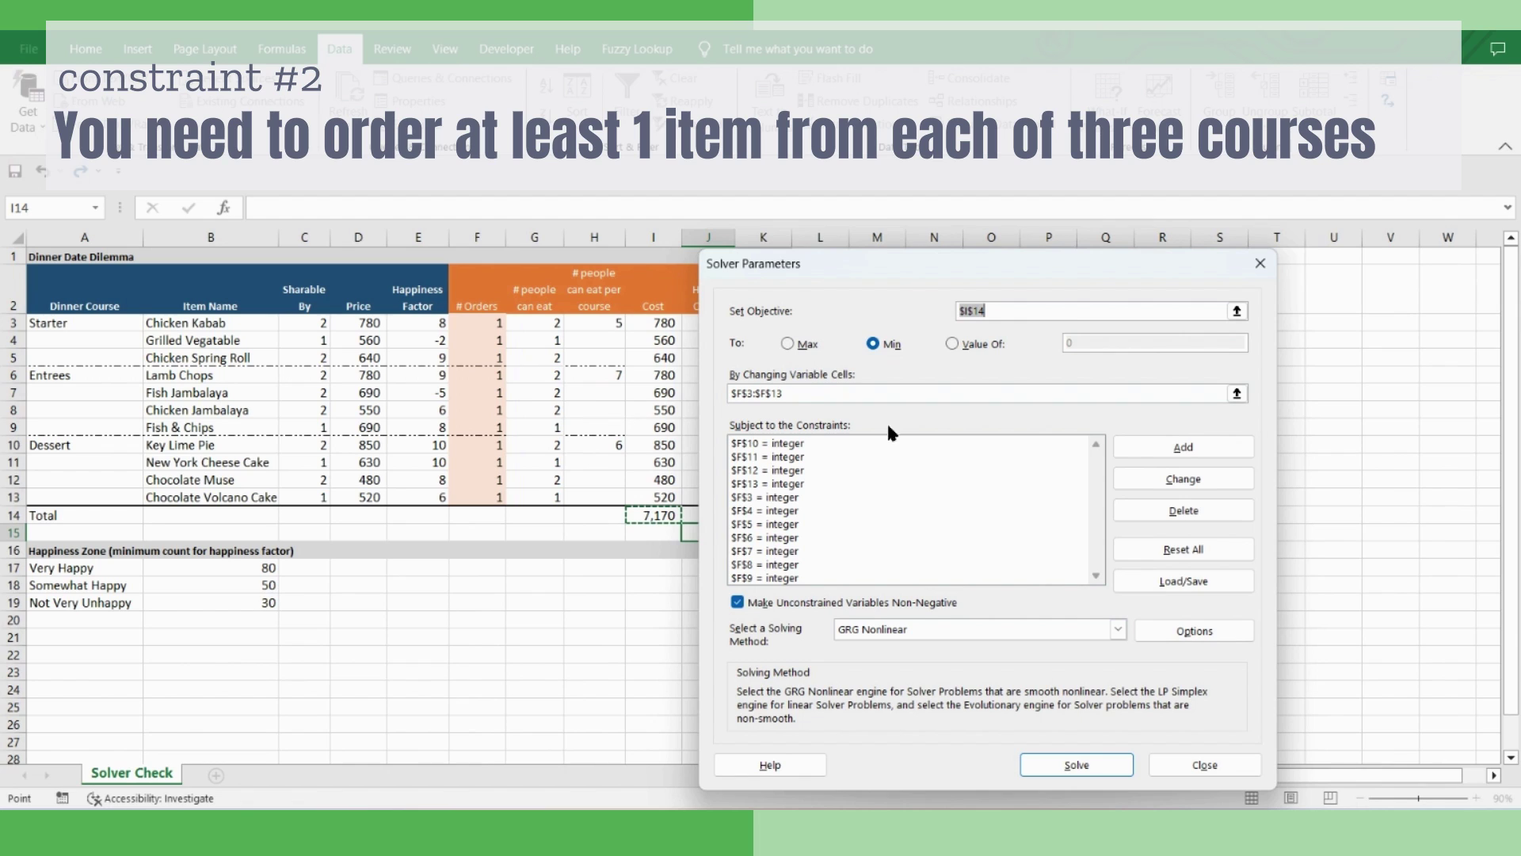
Add the Solver constraint H3 >= 2 for the starters
click(1188, 452)
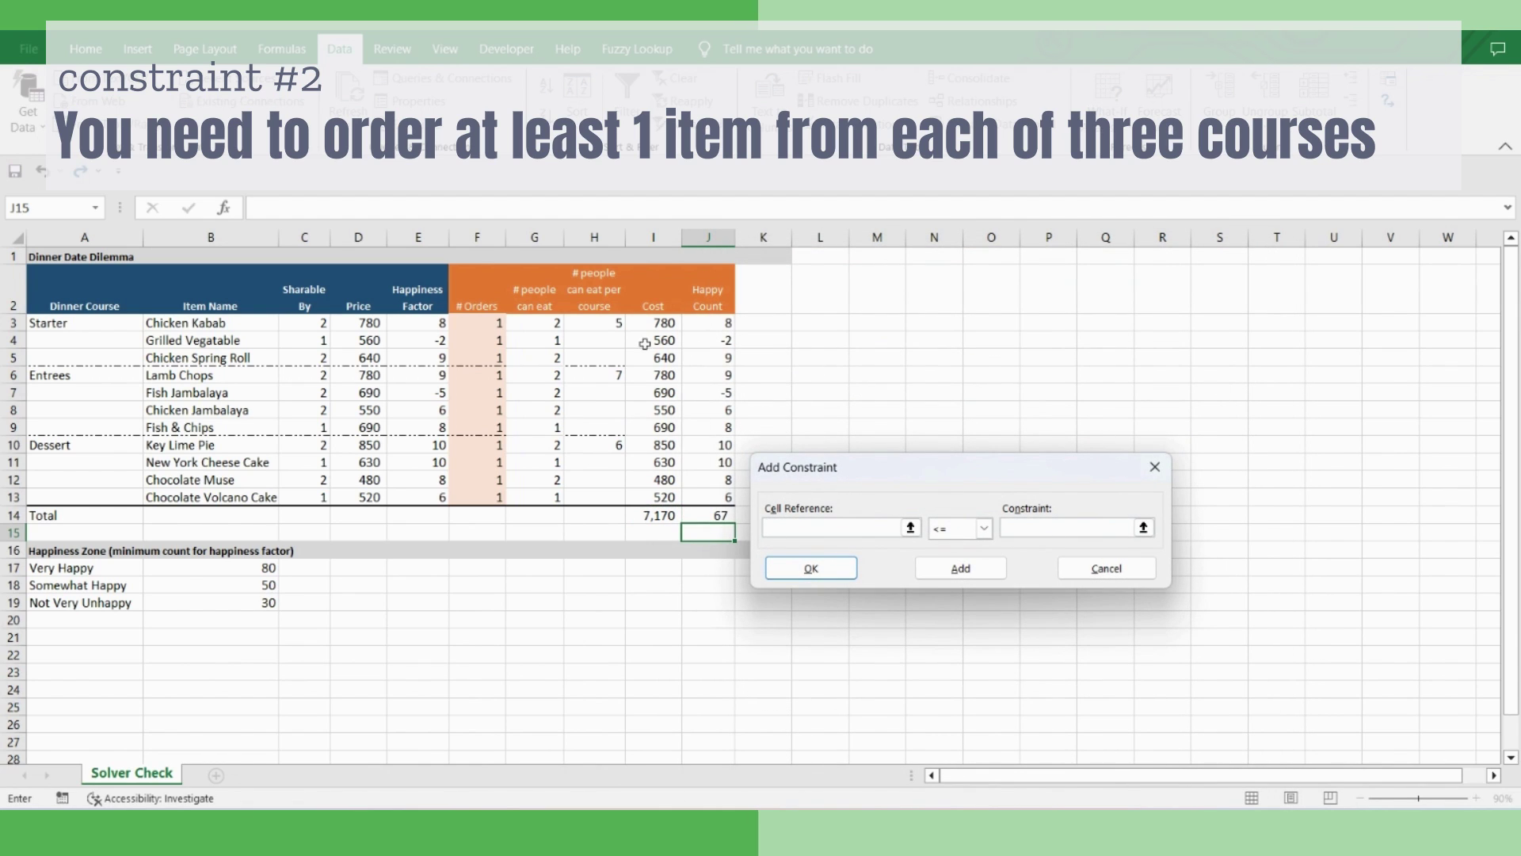
click(611, 323)
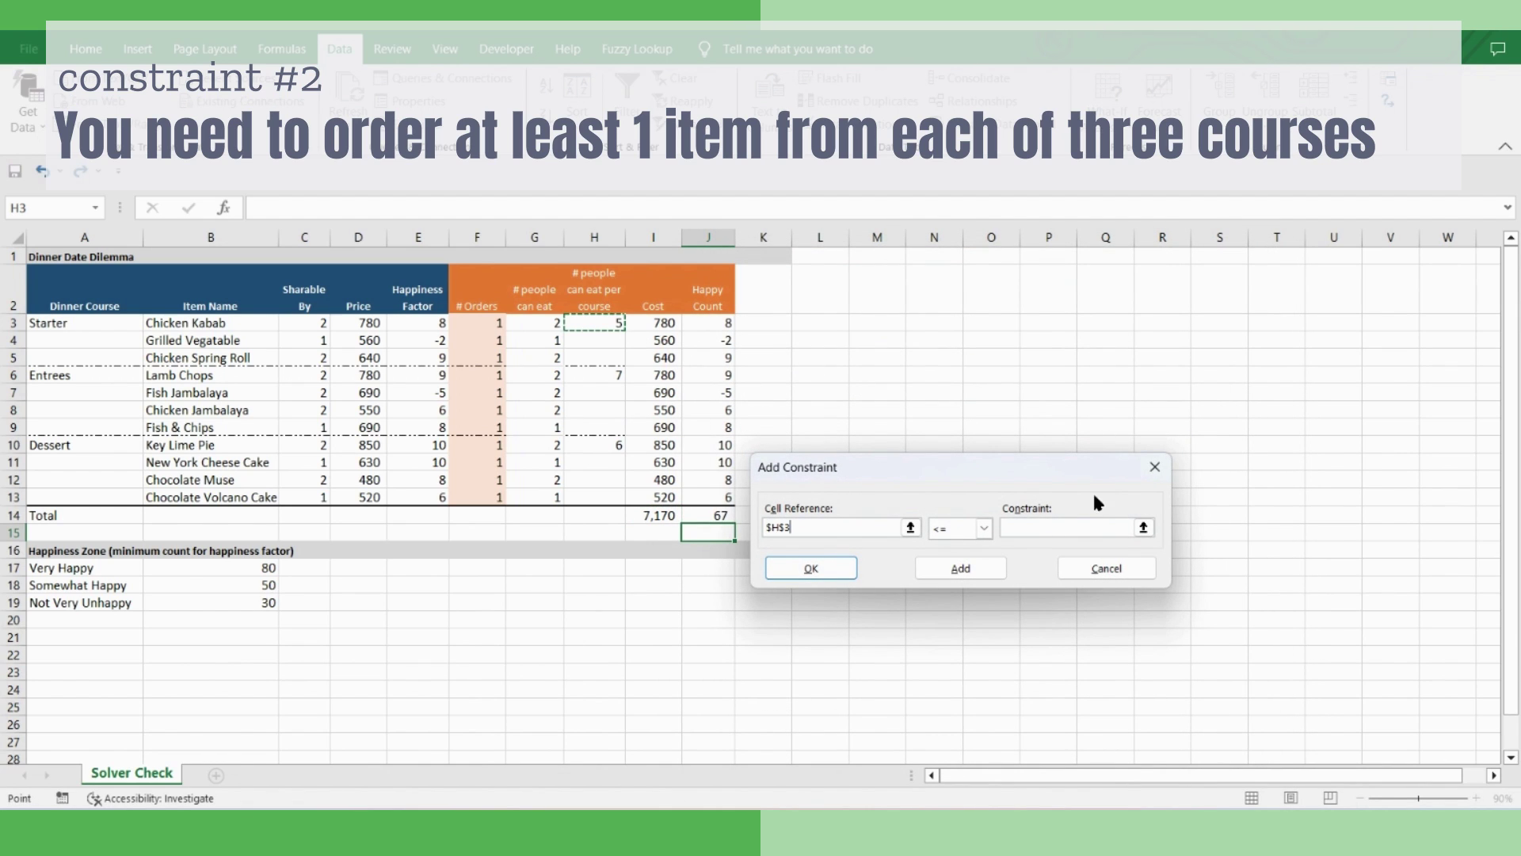
click(985, 528)
click(951, 575)
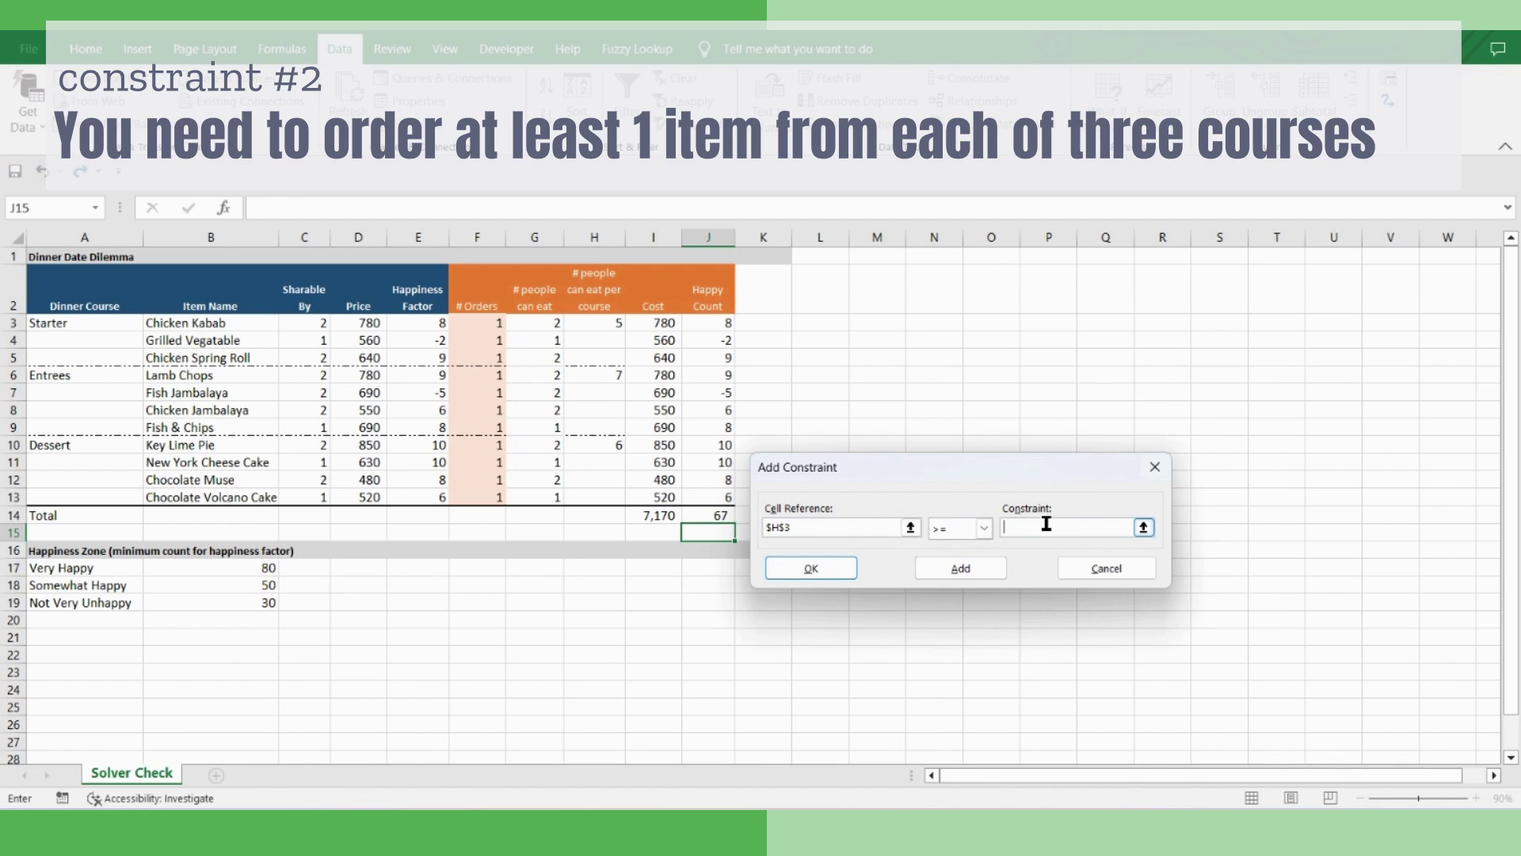
text(2)
click(962, 567)
Add constraints H6 >= 2 and H10 >= 2 for entrees and desserts
click(618, 377)
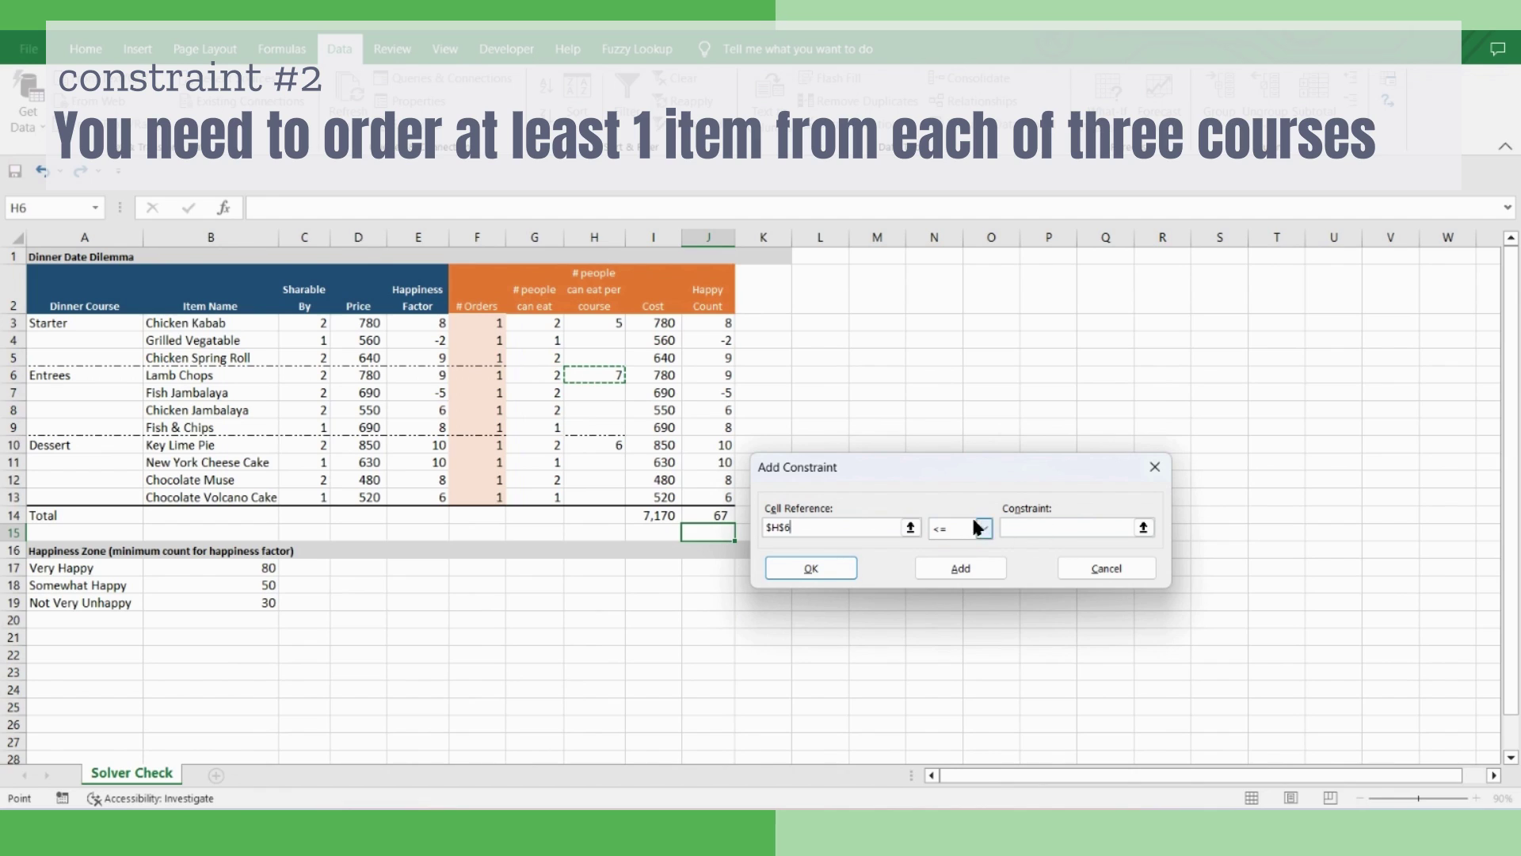
click(985, 529)
click(942, 574)
click(1109, 528)
text(2)
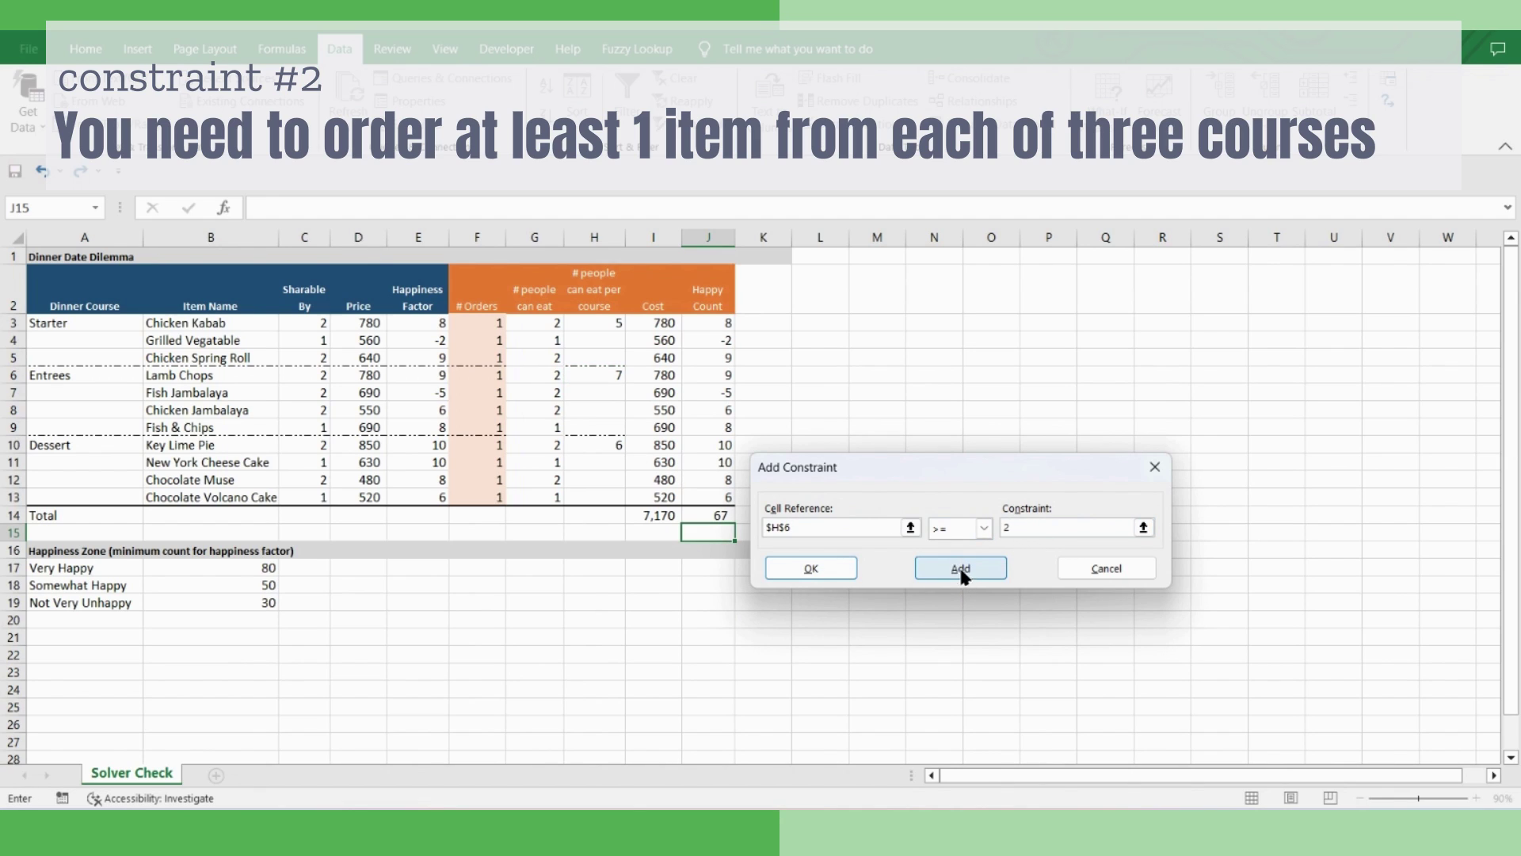
click(957, 569)
click(612, 445)
click(984, 528)
click(950, 576)
key(Tab)
text(2)
key(Return)
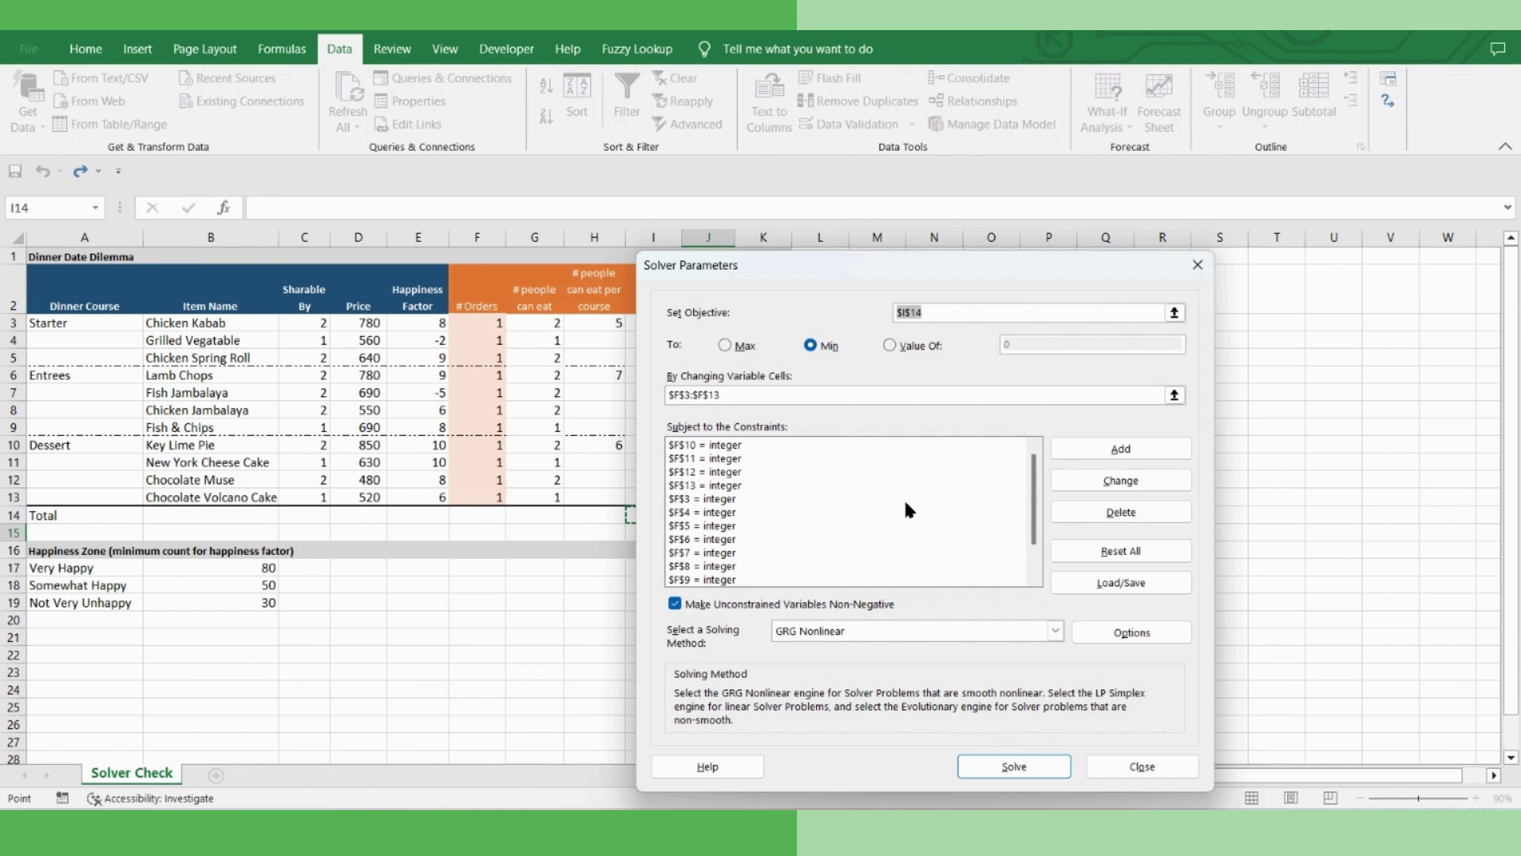
Add the constraint $J$14 >= 80 on the total Happy Count
drag(879, 265, 1052, 257)
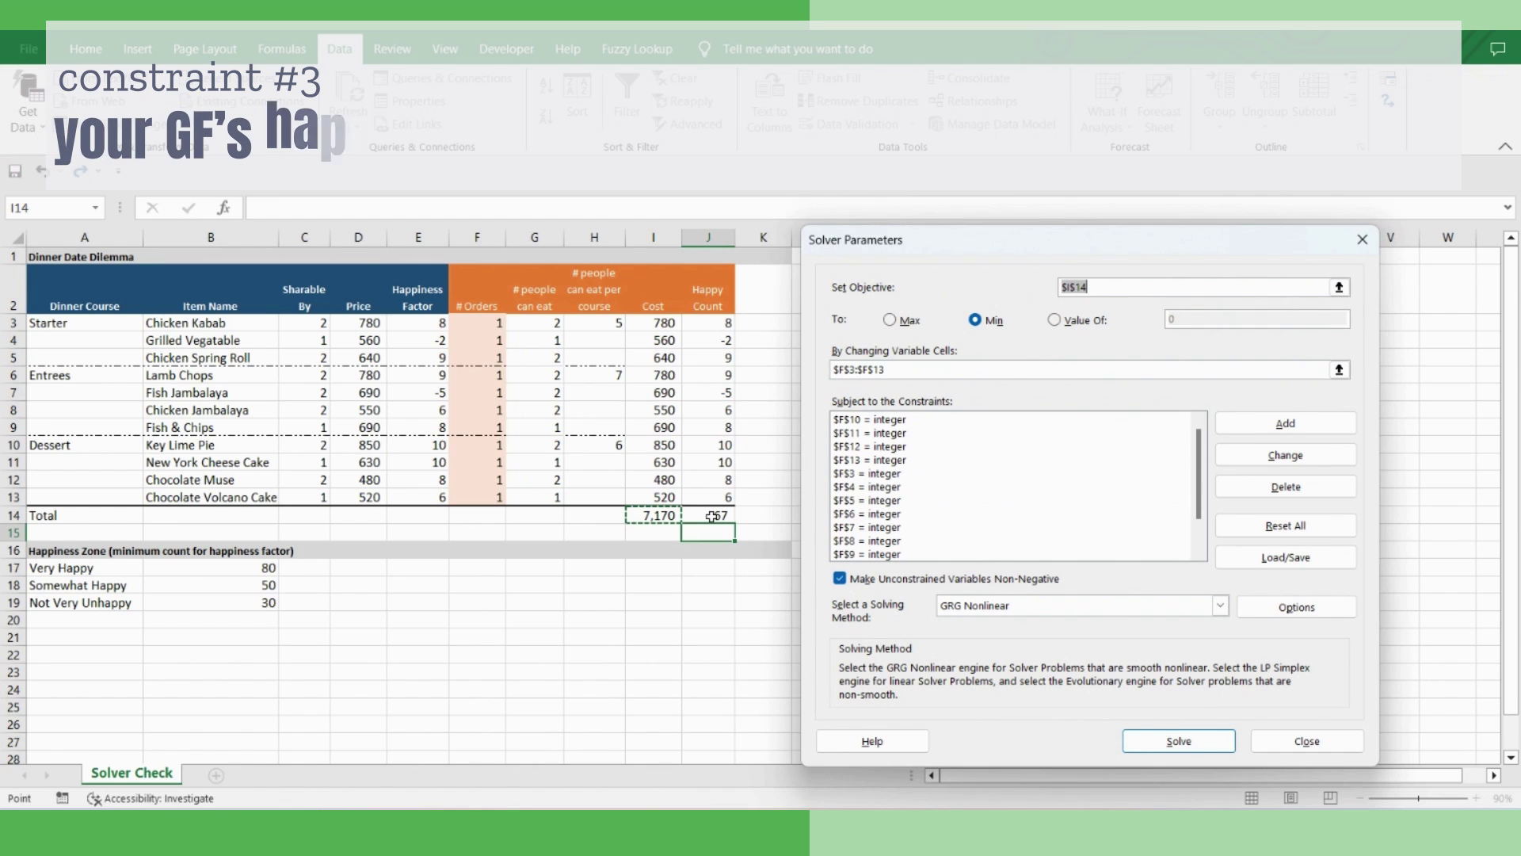
click(1283, 425)
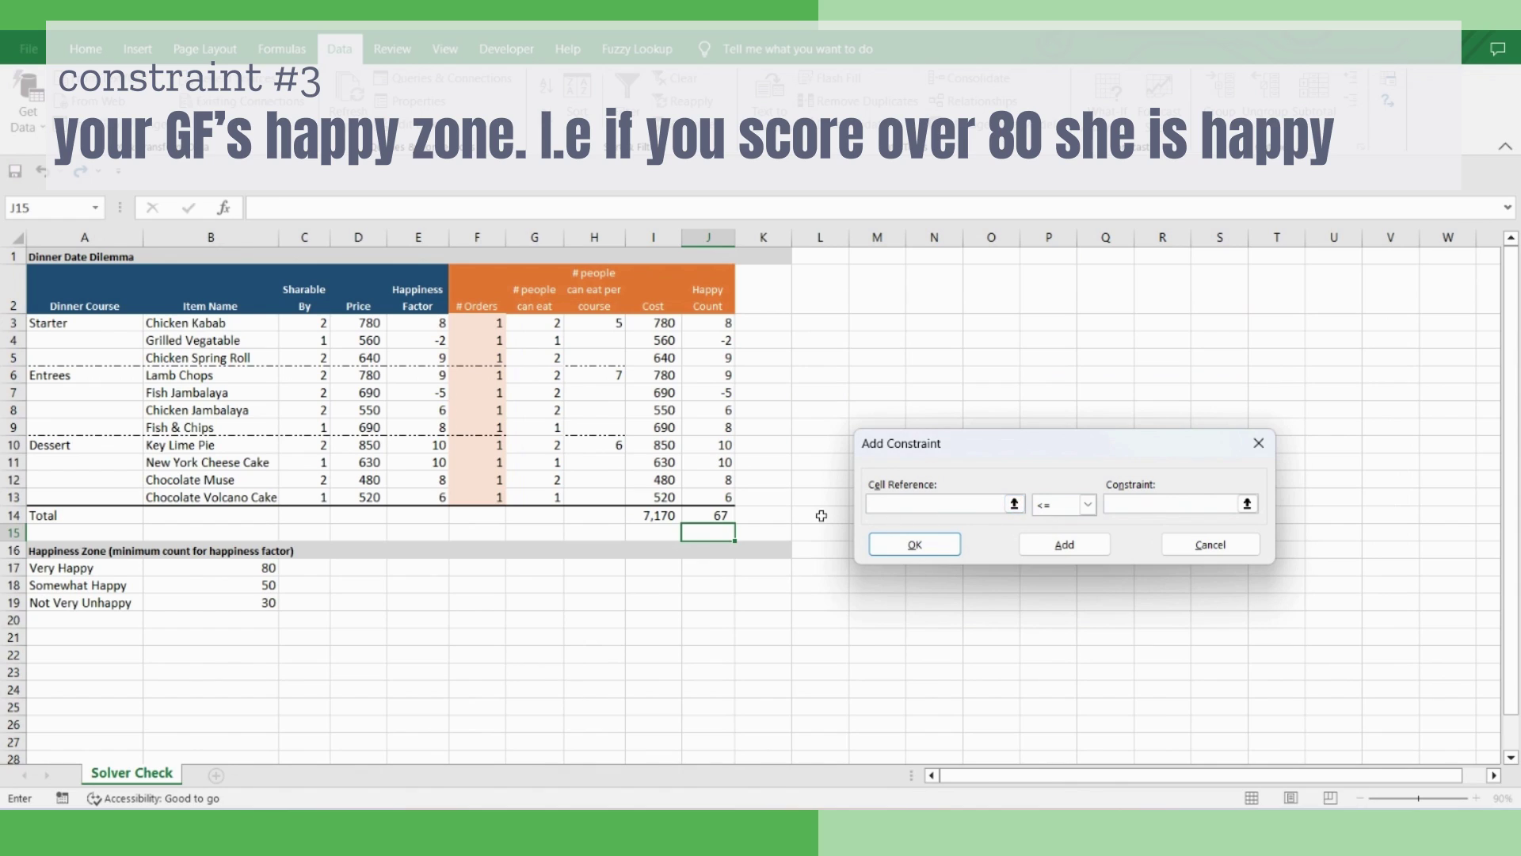
click(711, 515)
click(1089, 504)
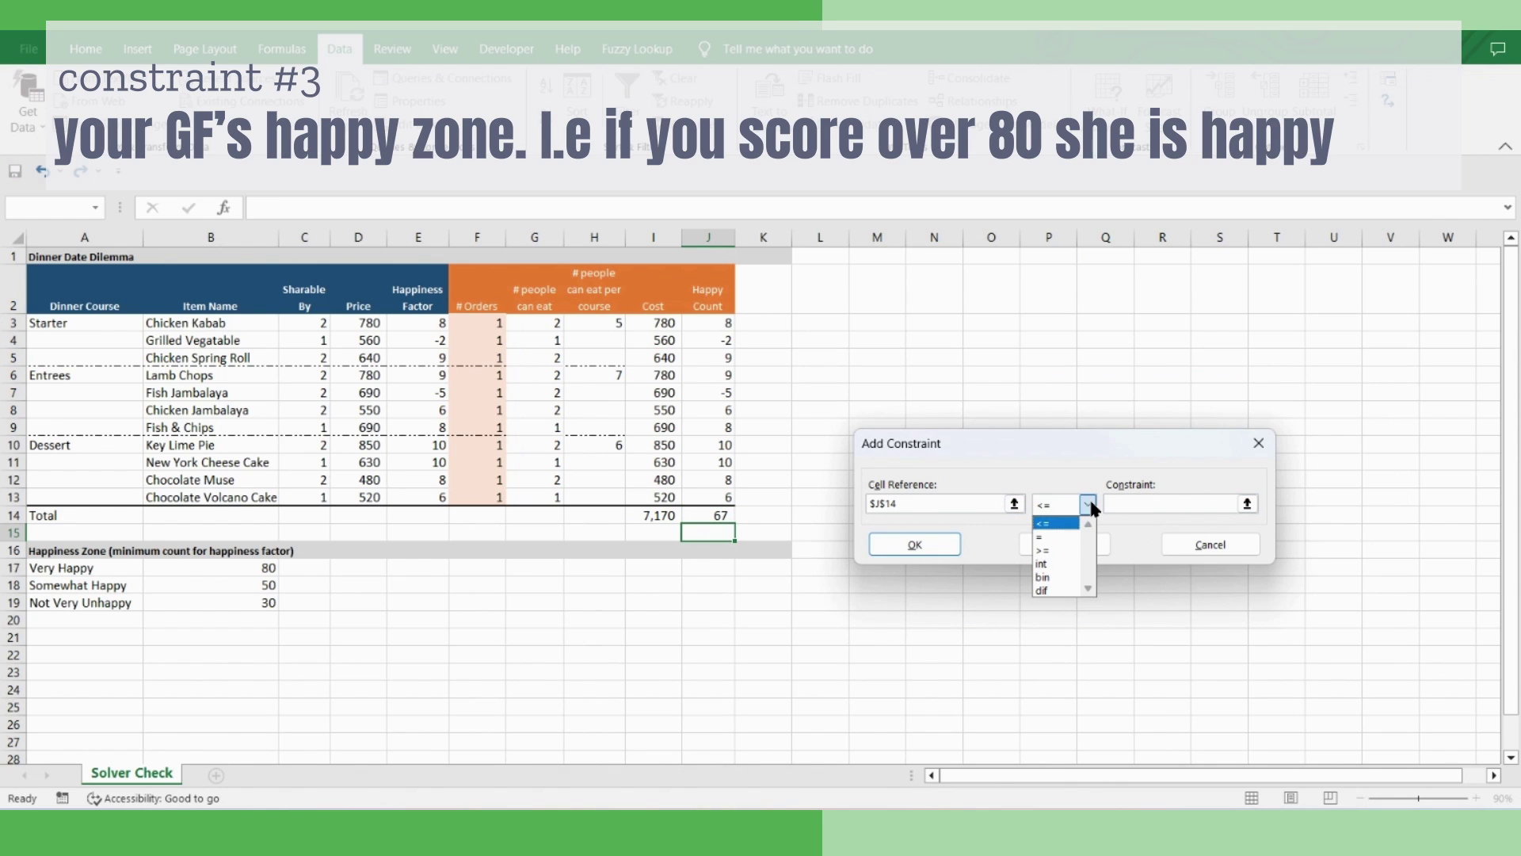
click(1062, 549)
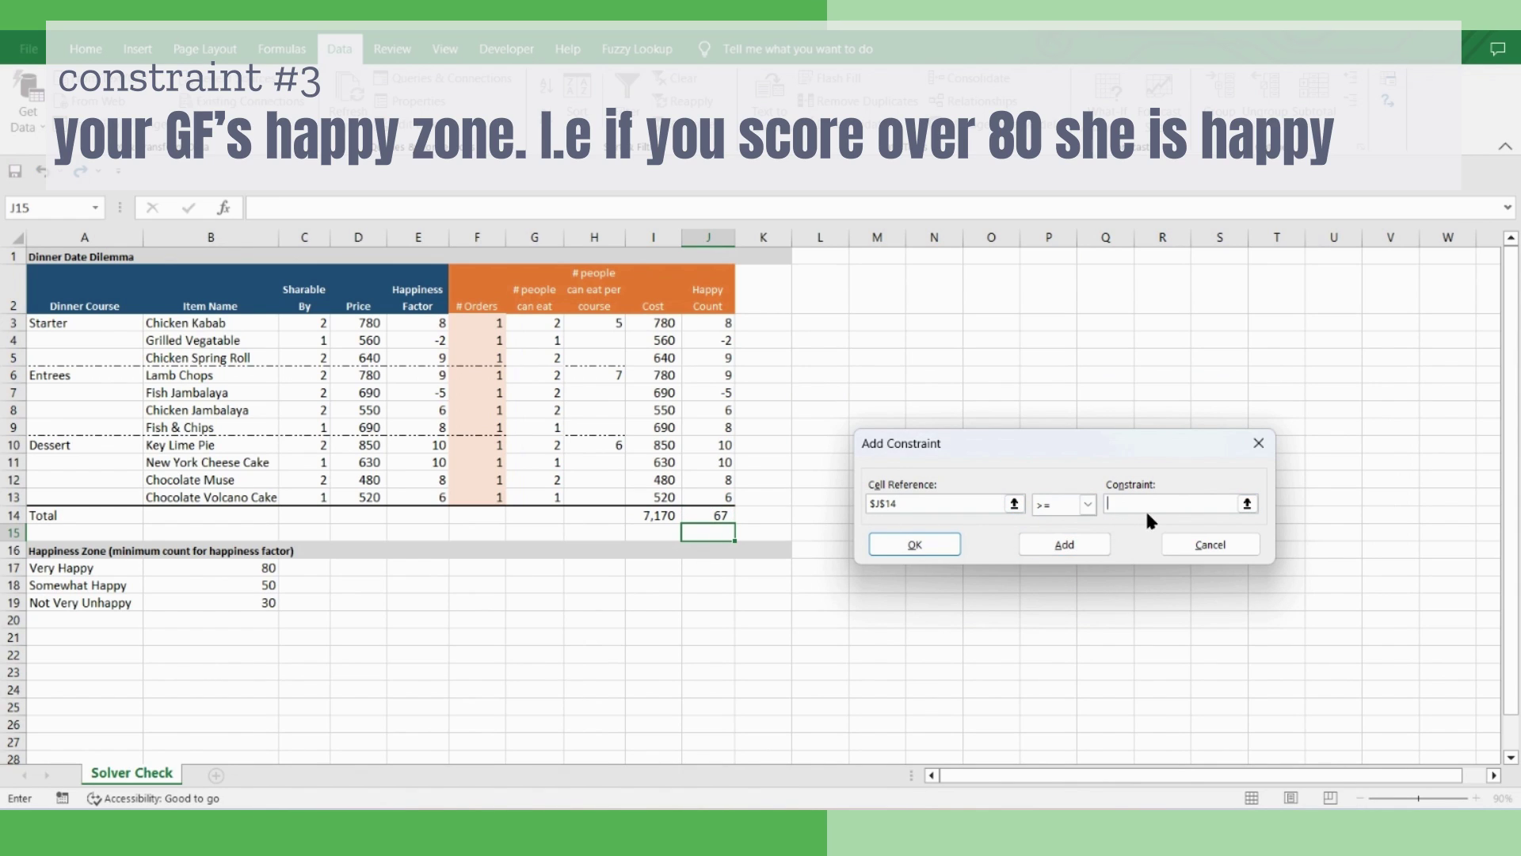
text(80)
click(929, 547)
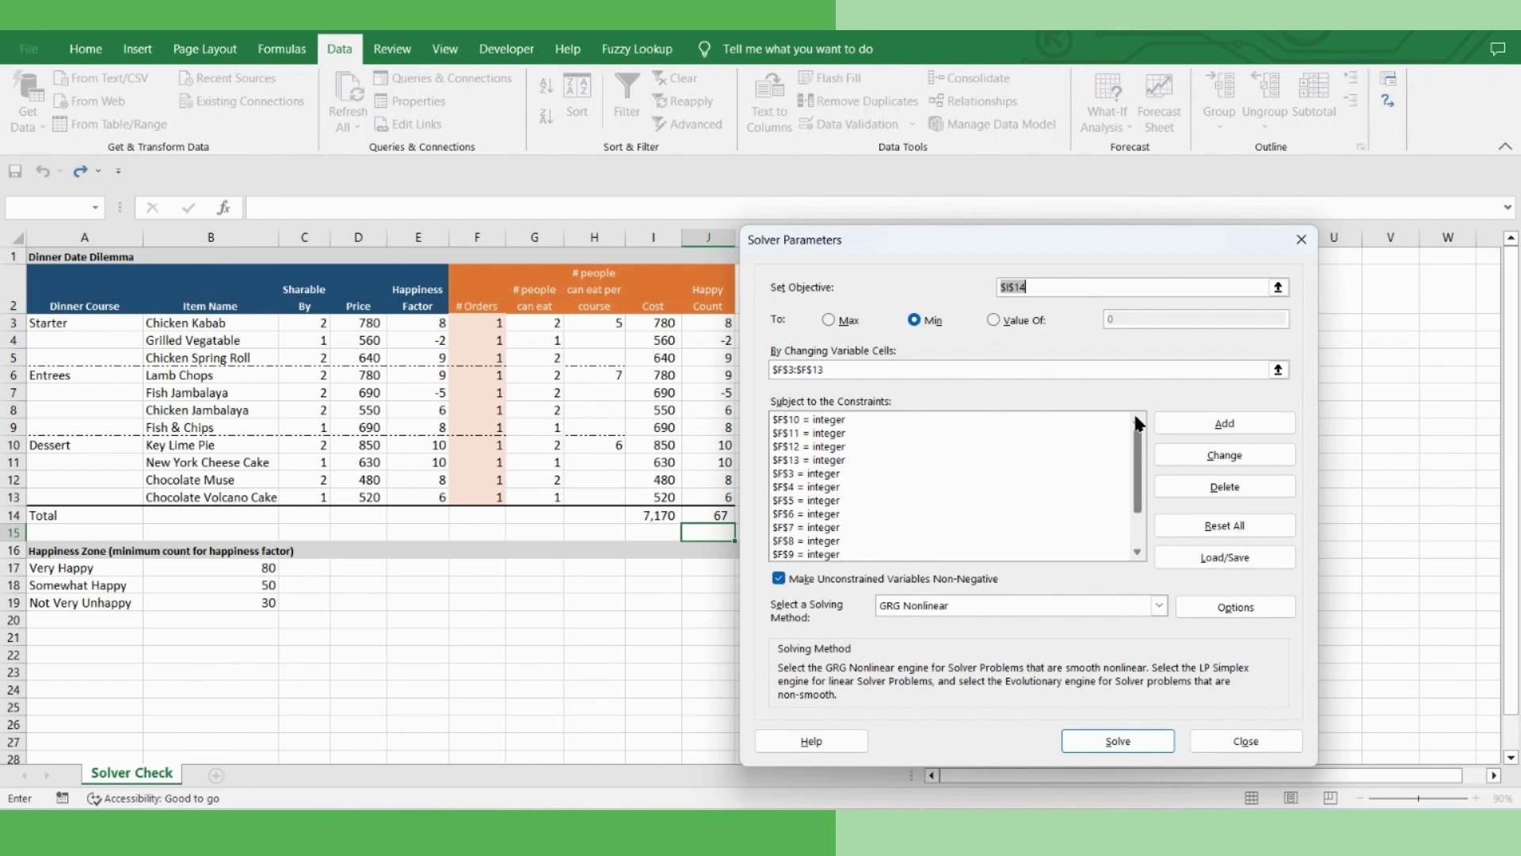
Solve and keep the result, giving total cost 5,180, Happy Count 81 and 7 Chocolate Muse orders
click(1116, 740)
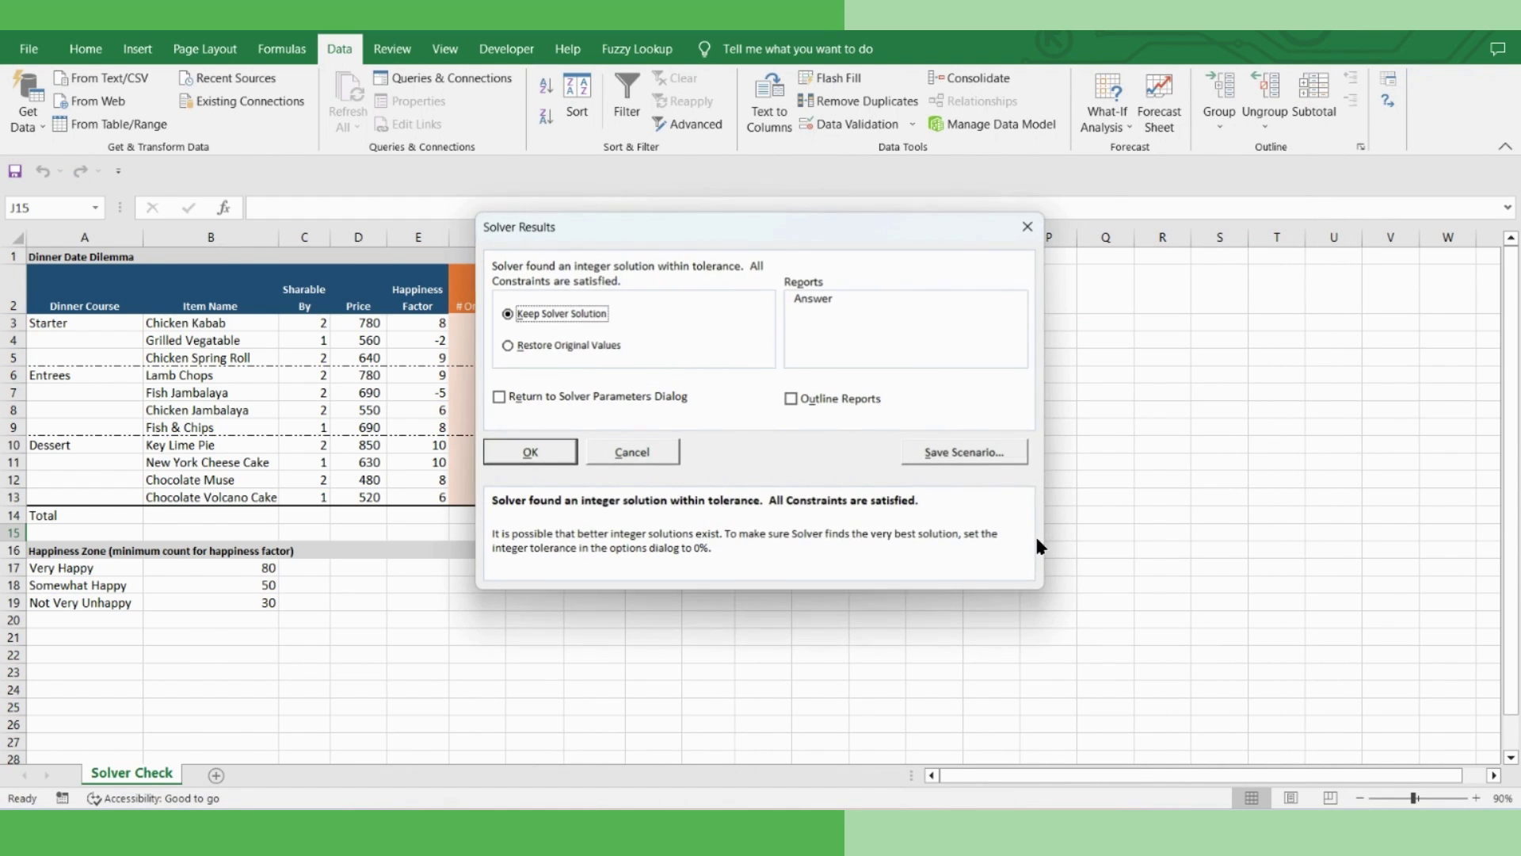
click(533, 453)
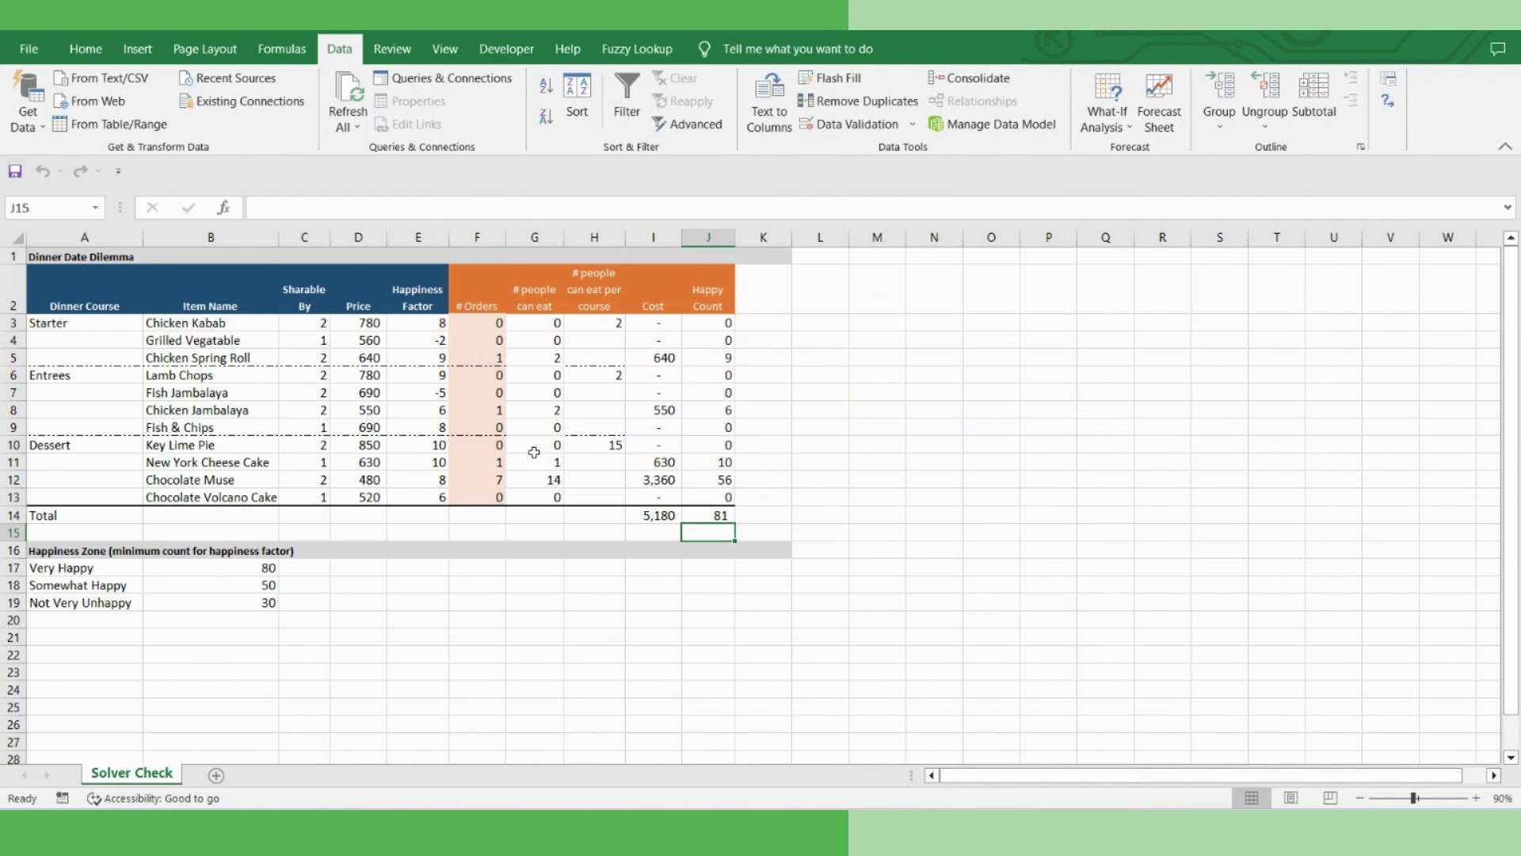
click(652, 520)
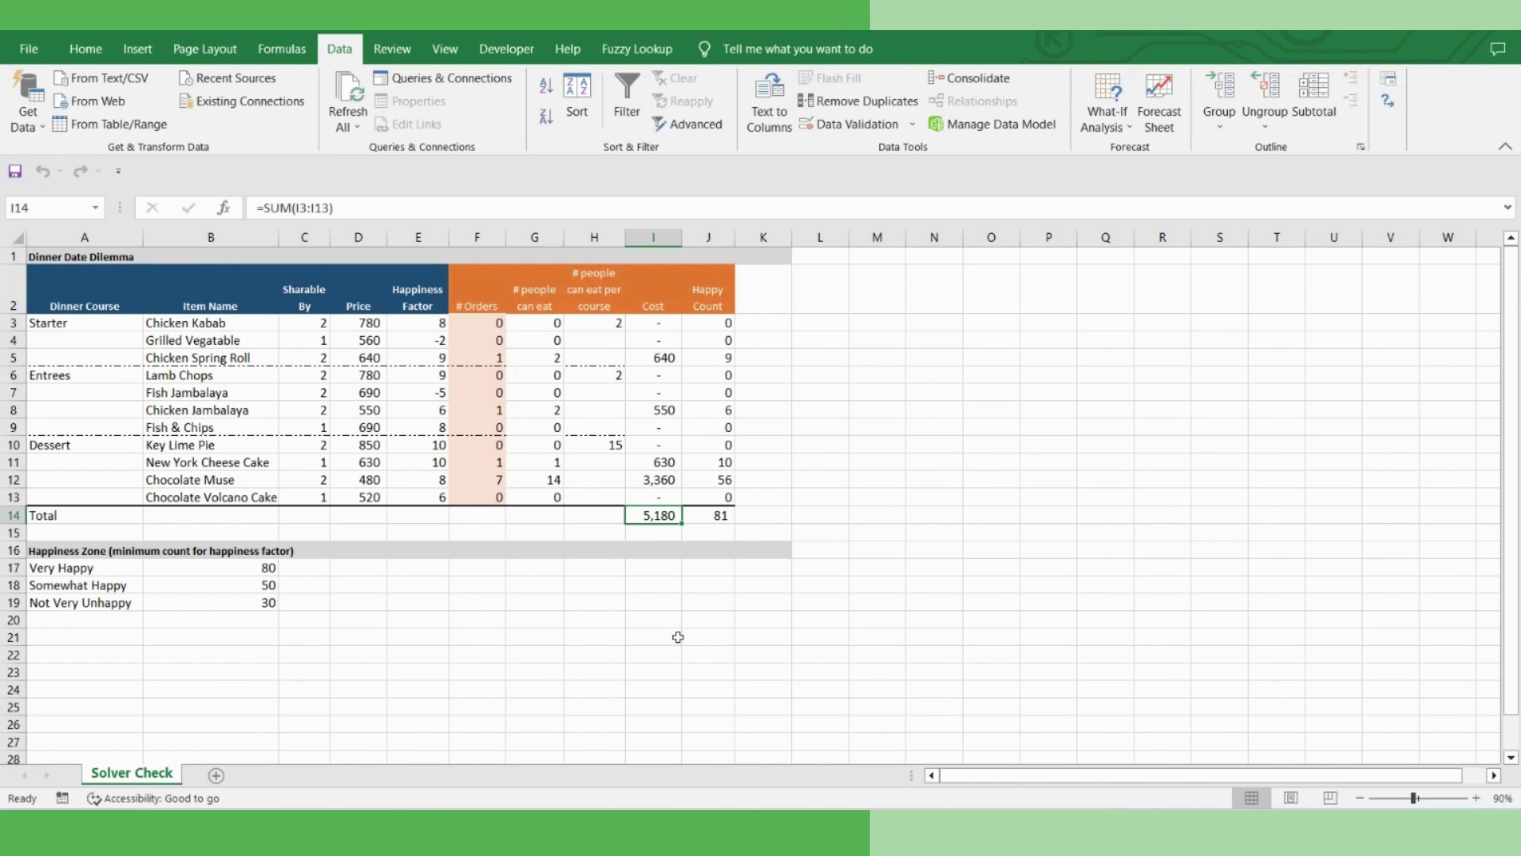
drag(481, 321, 511, 514)
click(496, 566)
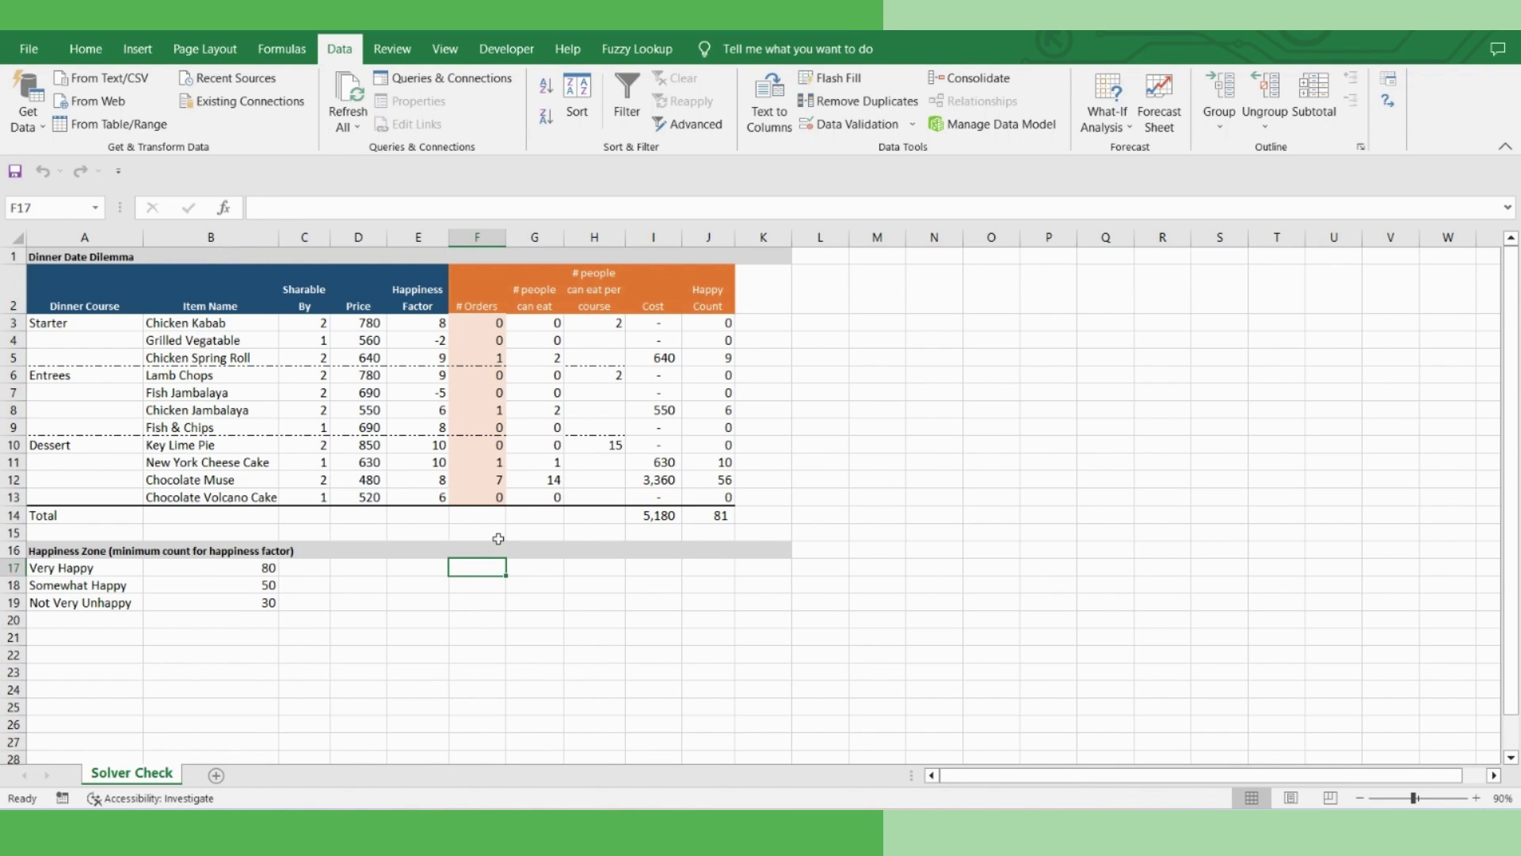
key(Down)
key(Down)
key(Down)
key(Left)
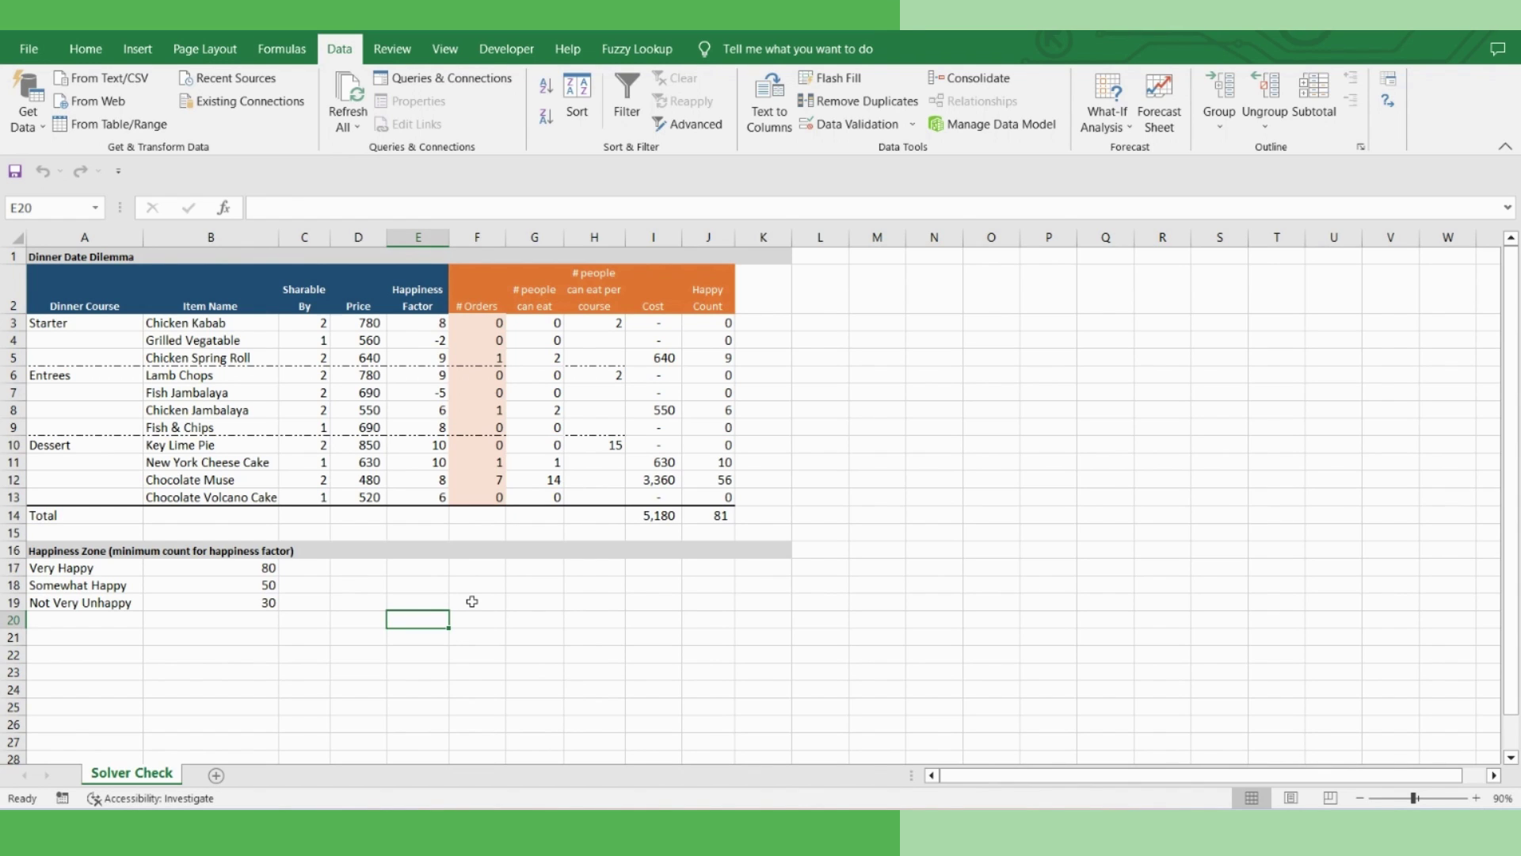
Add the Solver constraint $F$7 >= 1 so at least one Fish Jambalaya is ordered
drag(154, 390, 413, 394)
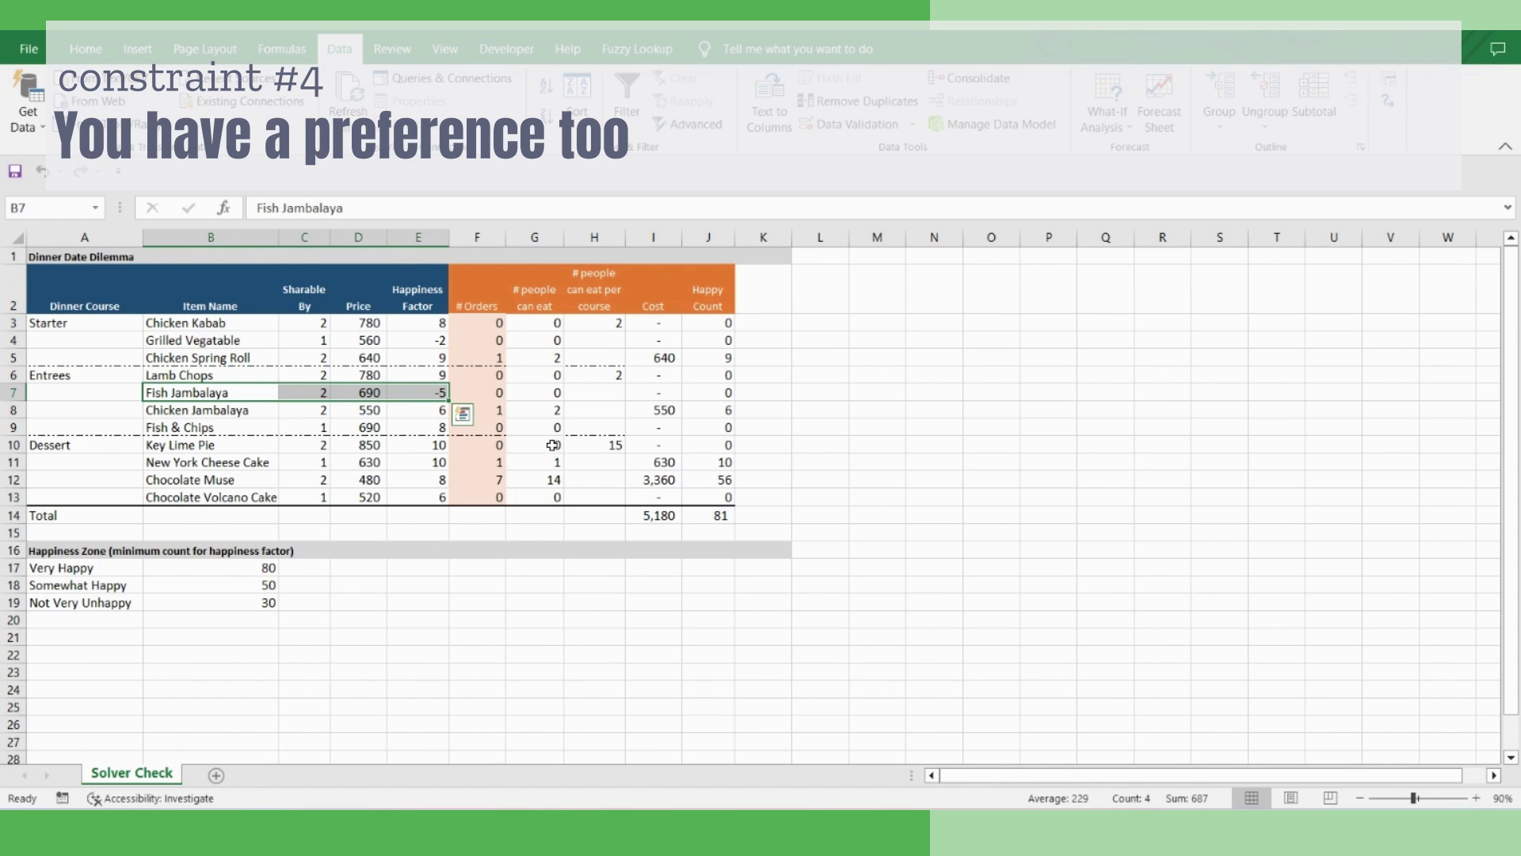
click(482, 395)
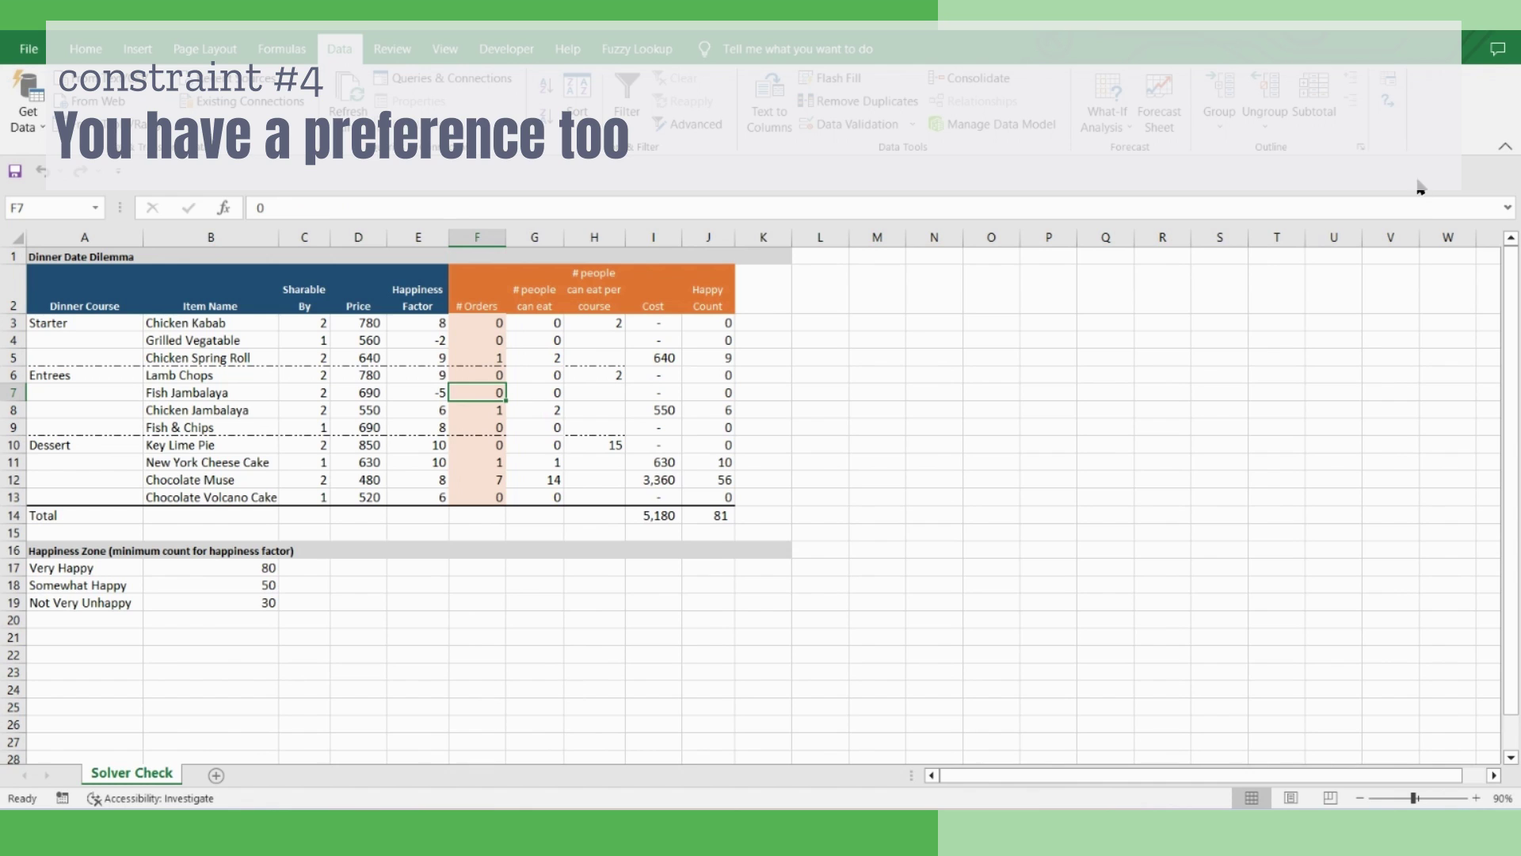
click(1390, 101)
click(1191, 425)
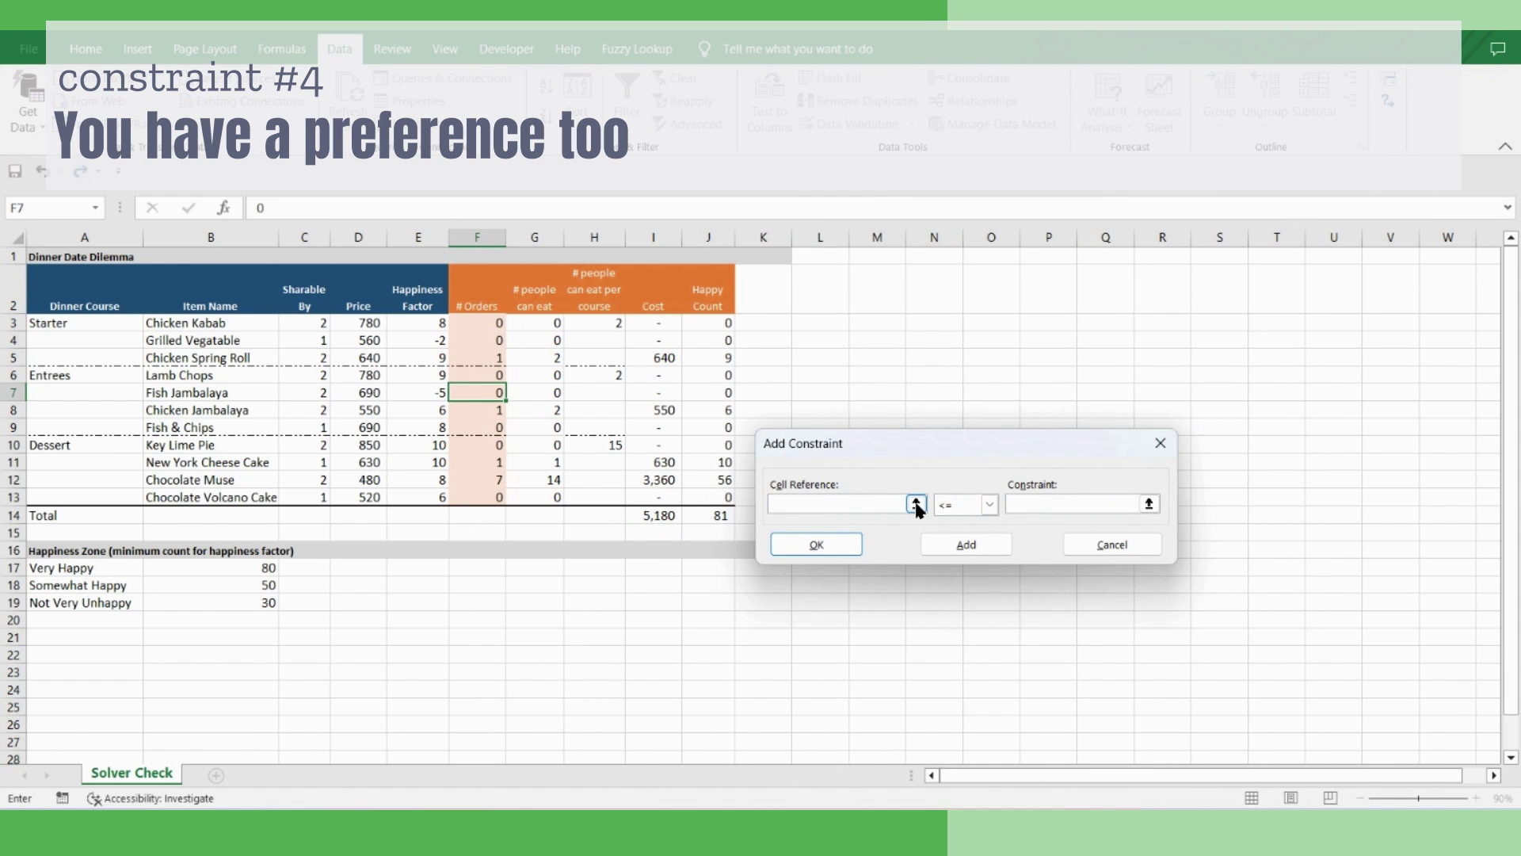
click(474, 393)
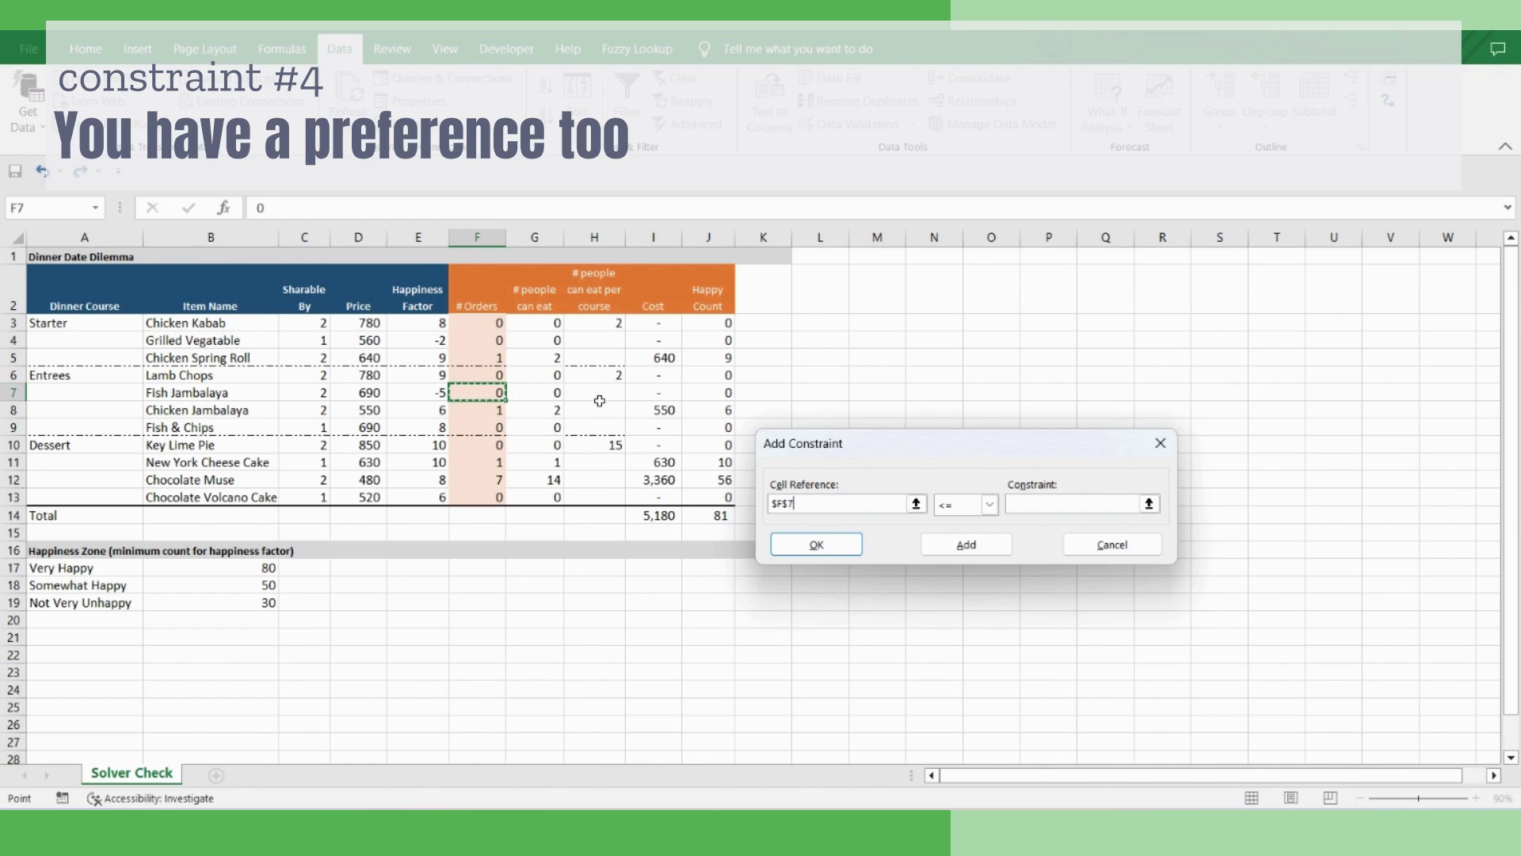
click(990, 505)
click(974, 550)
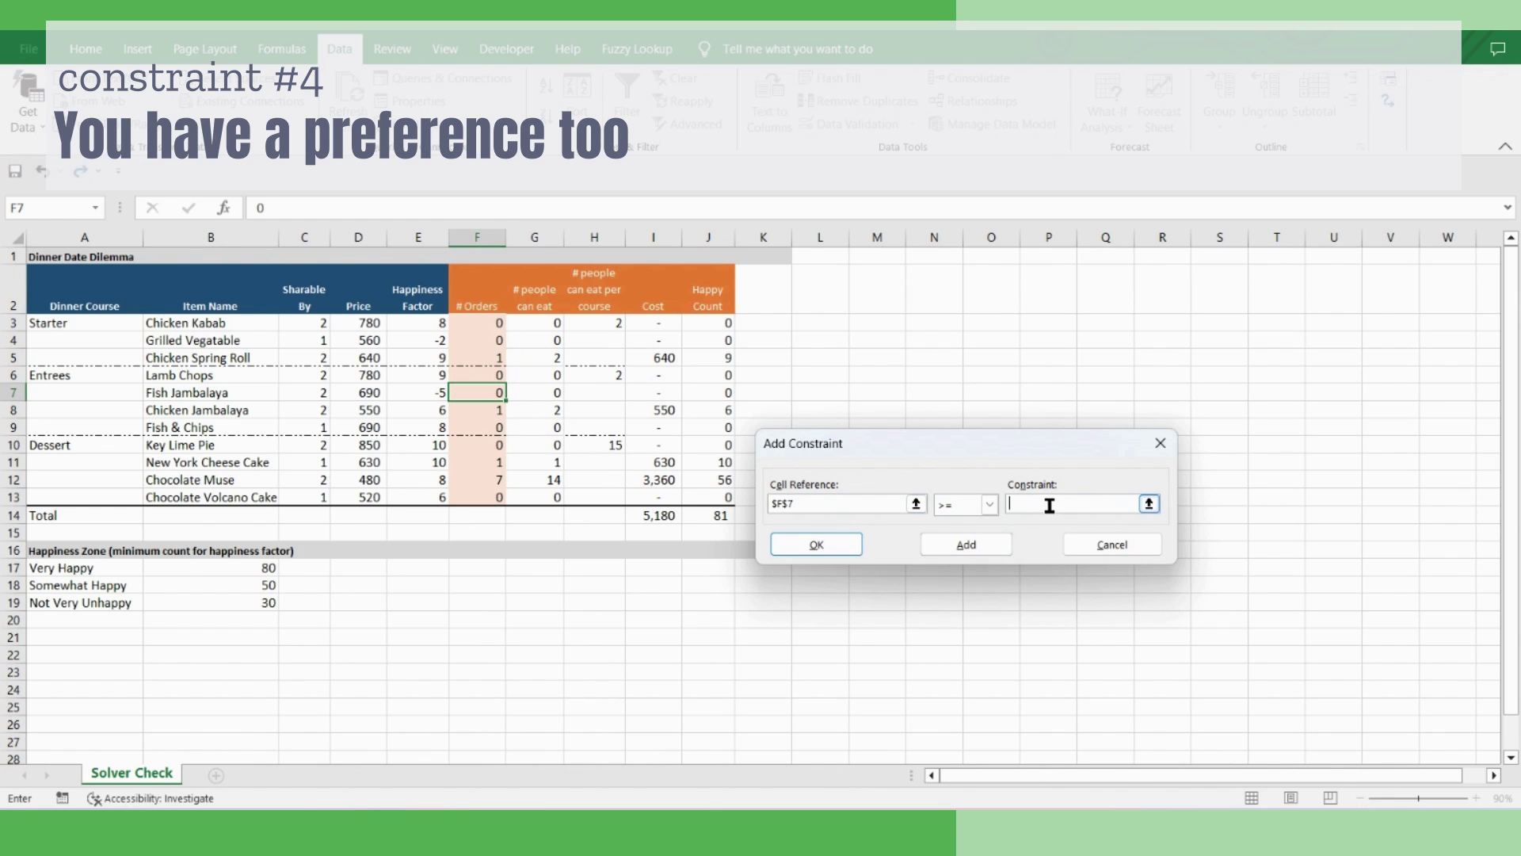
click(1044, 504)
text(1)
click(822, 543)
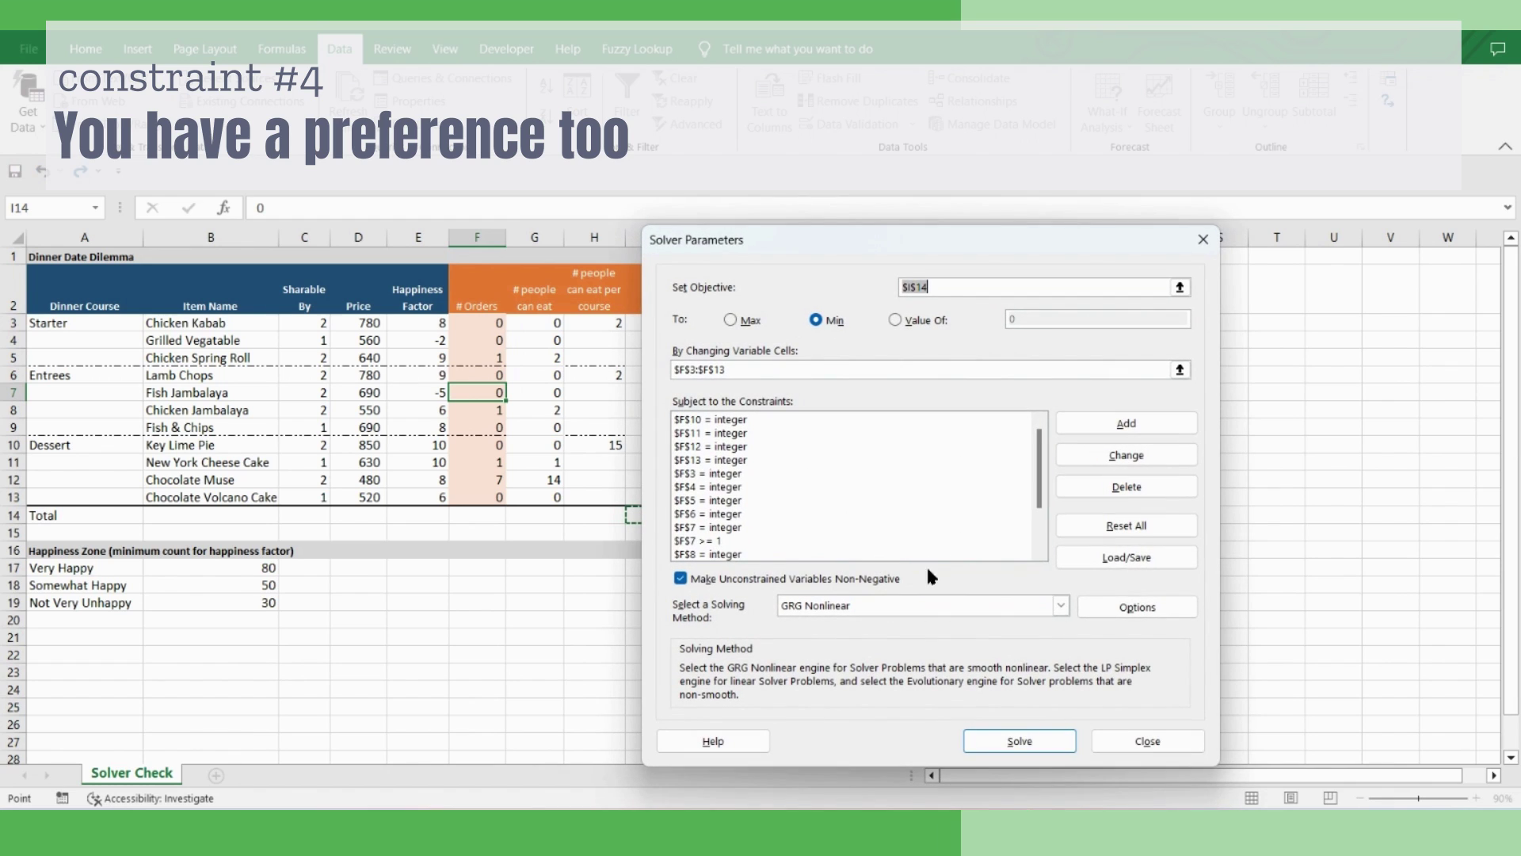
Re-solve with the Fish Jambalaya constraint and keep the result: cost 5,950, Happy Count 80
click(1012, 740)
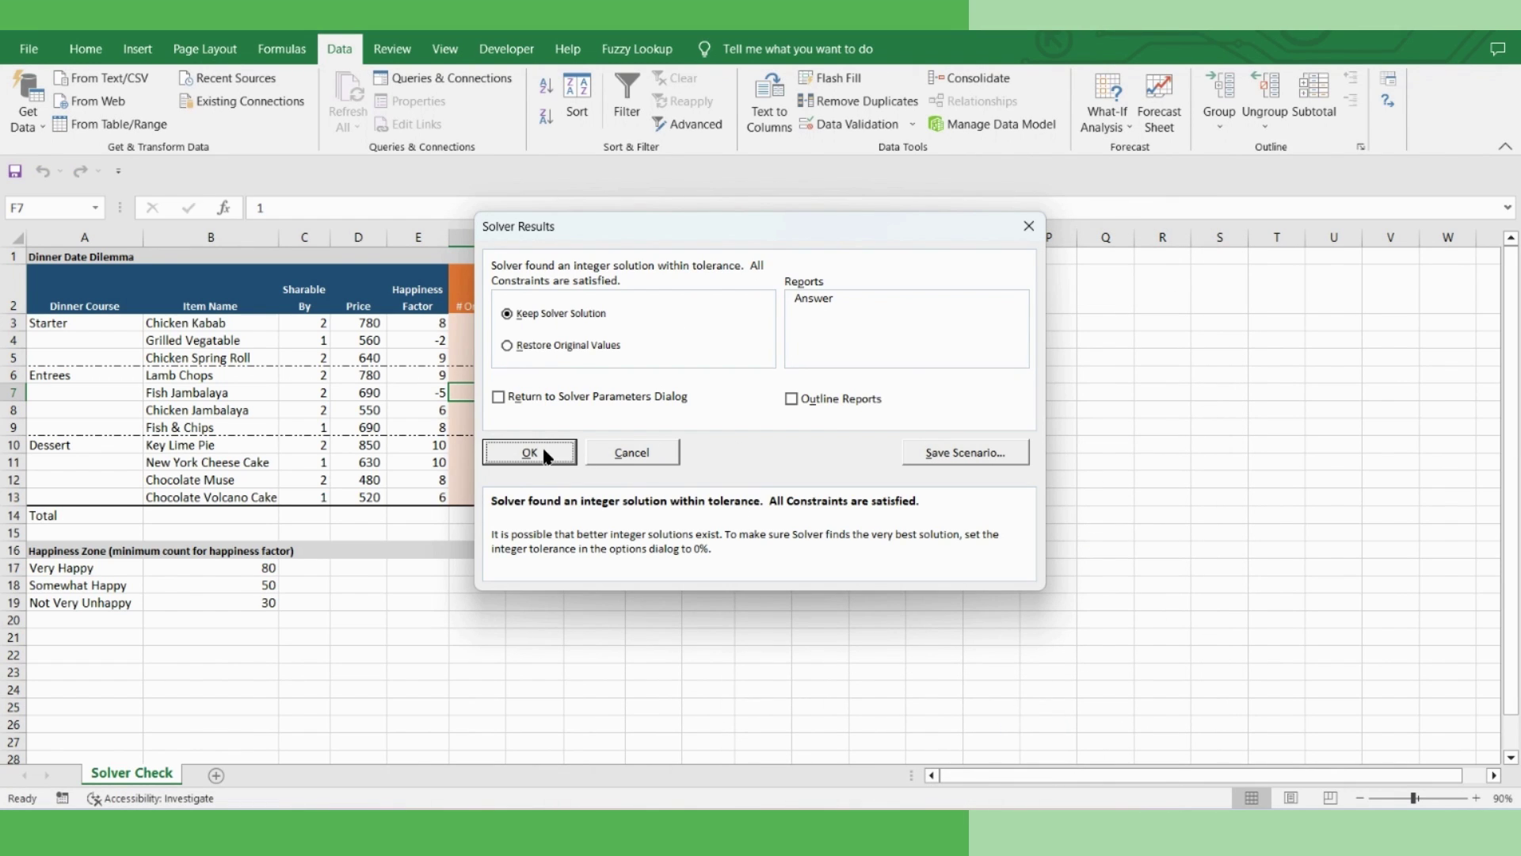
click(543, 450)
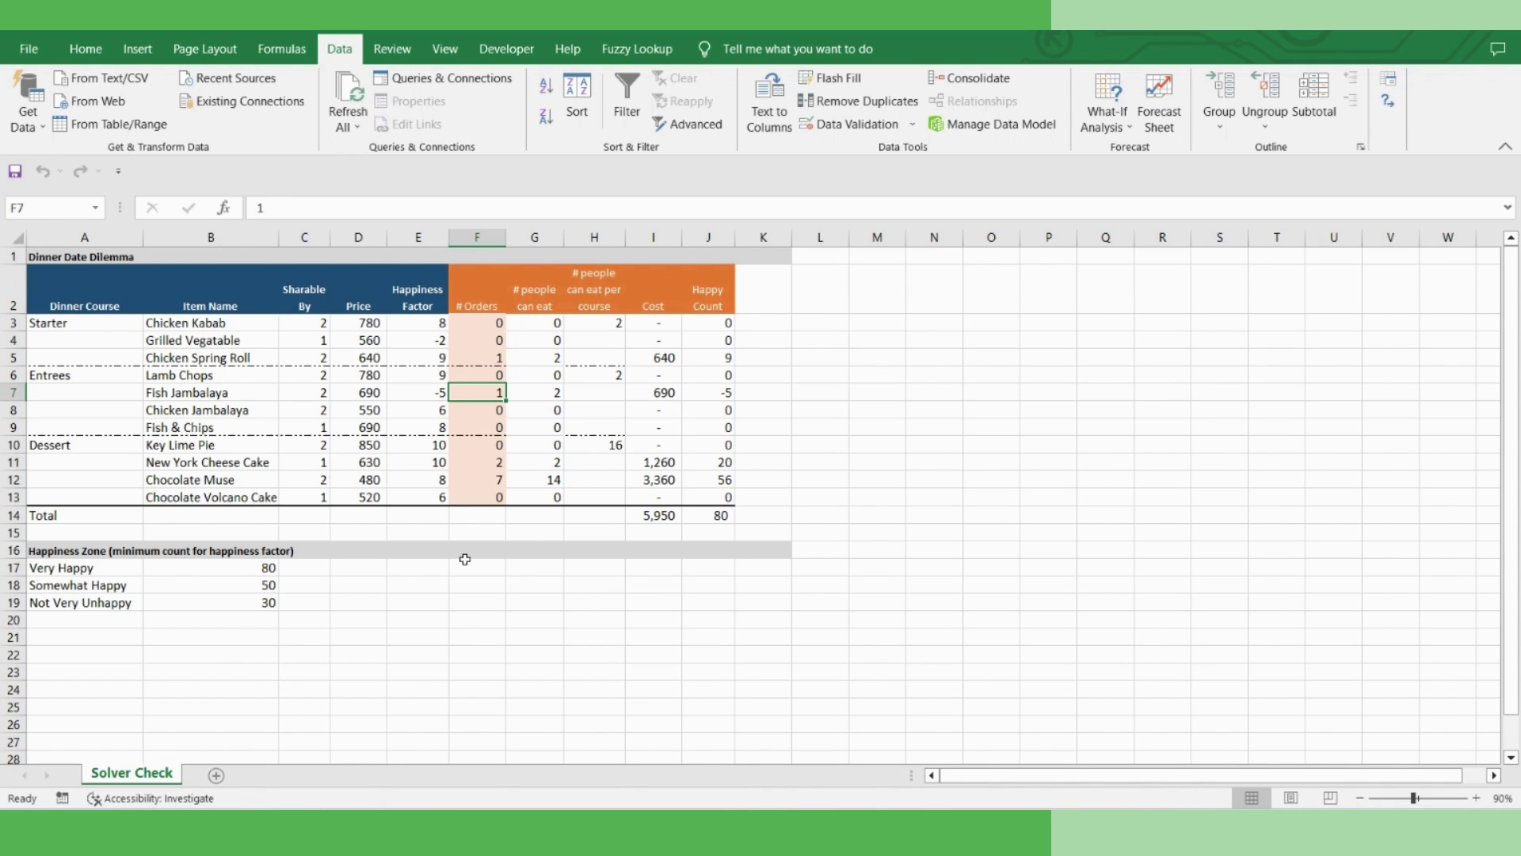
Insert a waterfall chart of the Cost values I2:I13 with item names B3:B13 as axis labels
drag(646, 285, 654, 497)
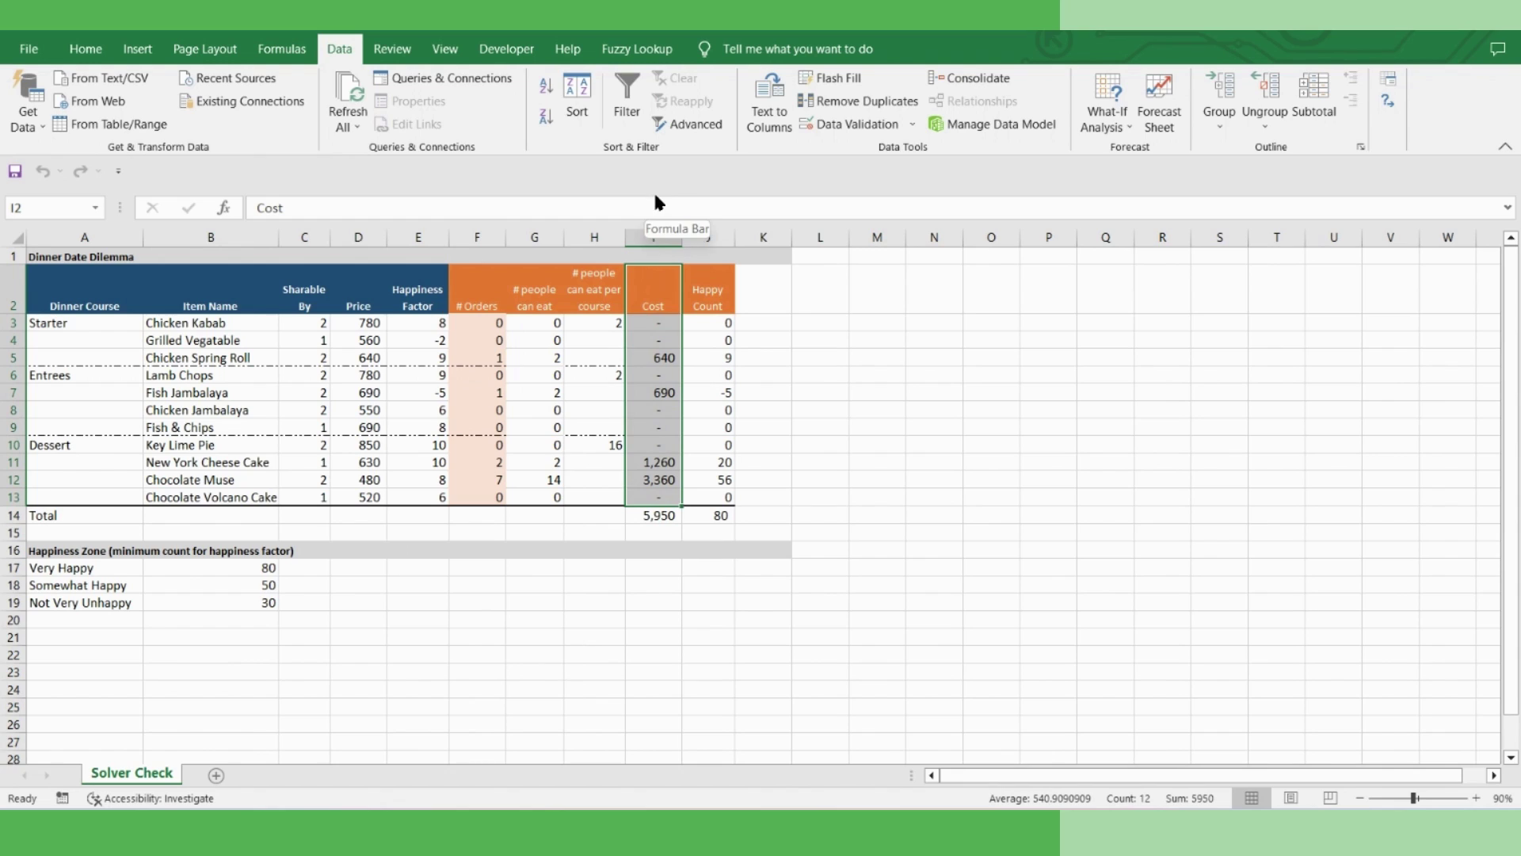
click(139, 53)
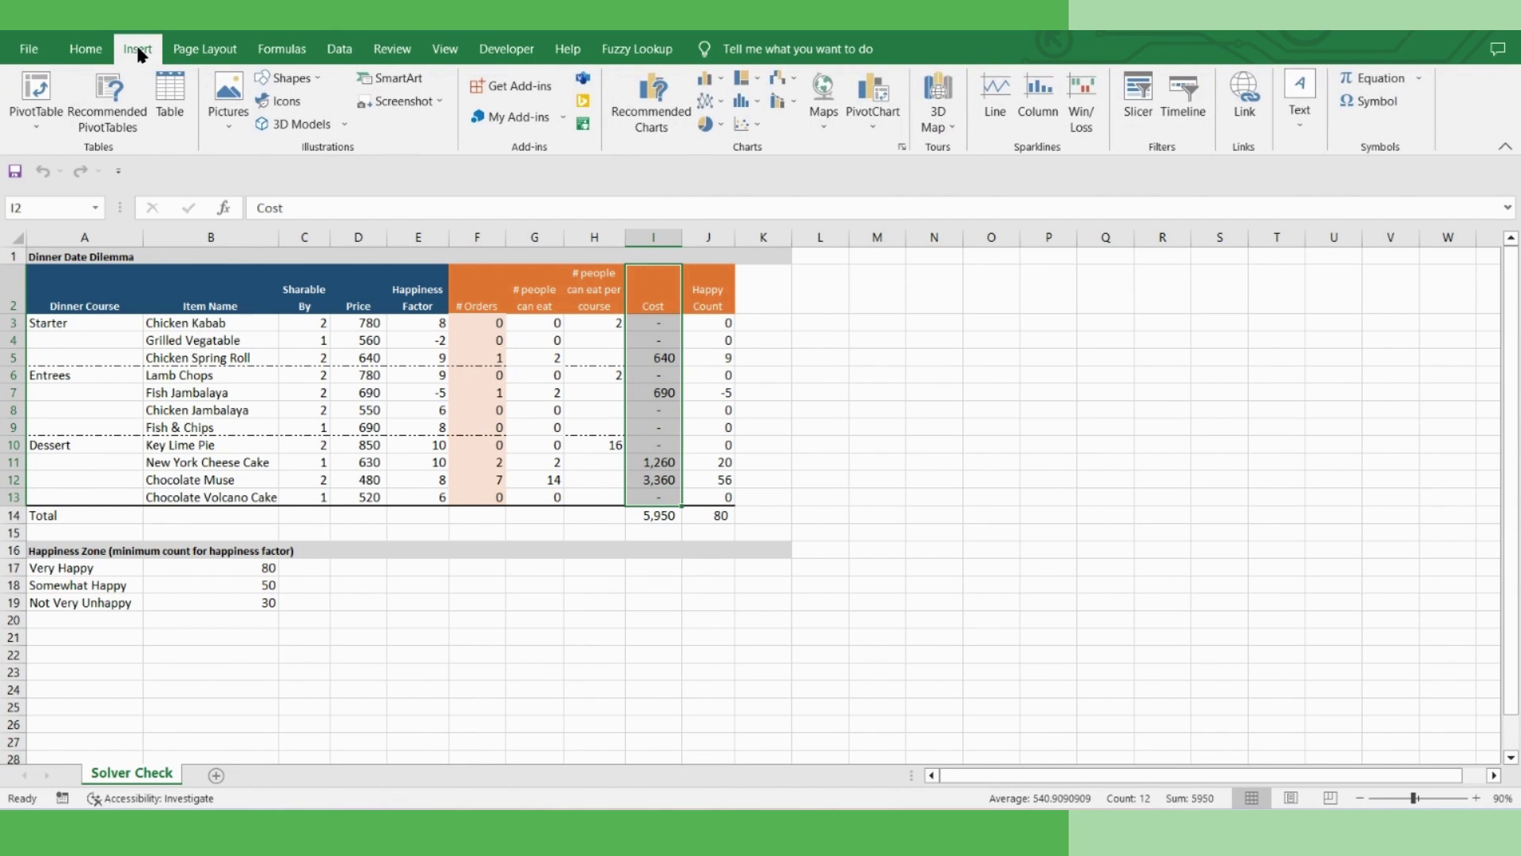
click(783, 79)
click(797, 143)
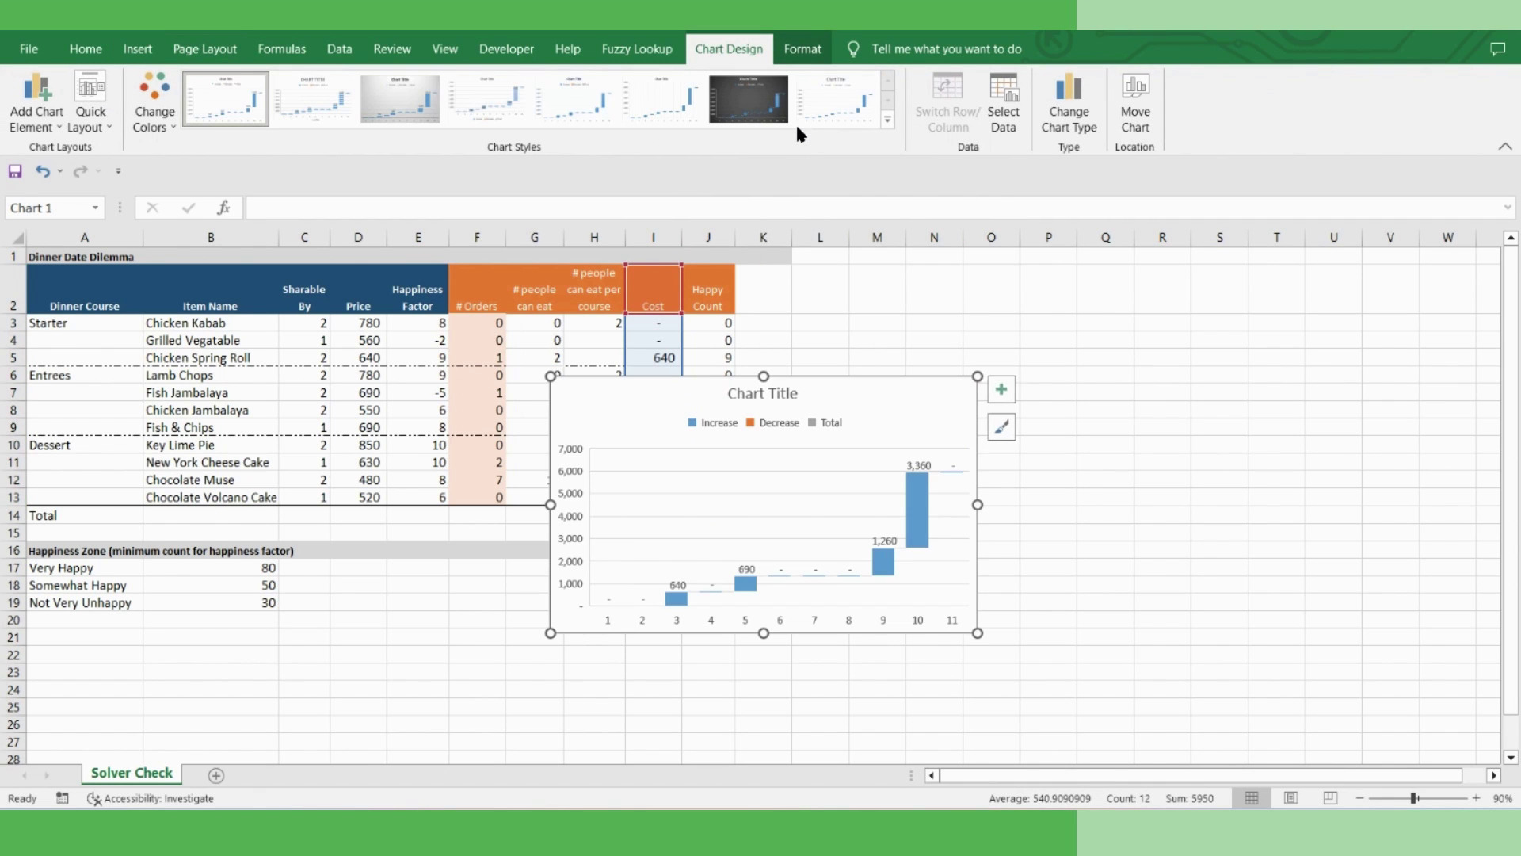
click(1004, 103)
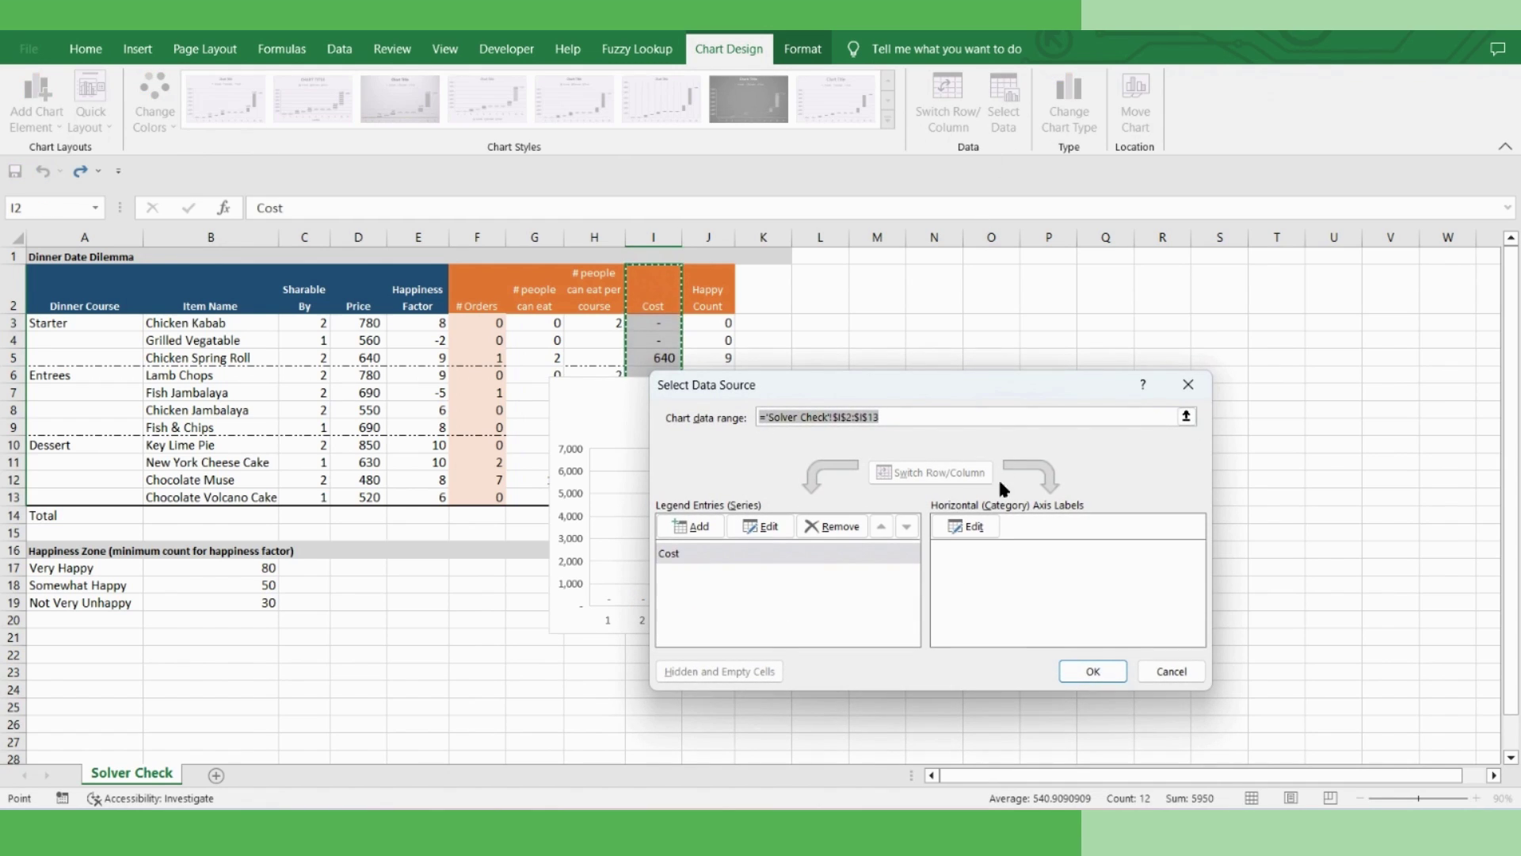
click(977, 529)
drag(209, 320, 218, 489)
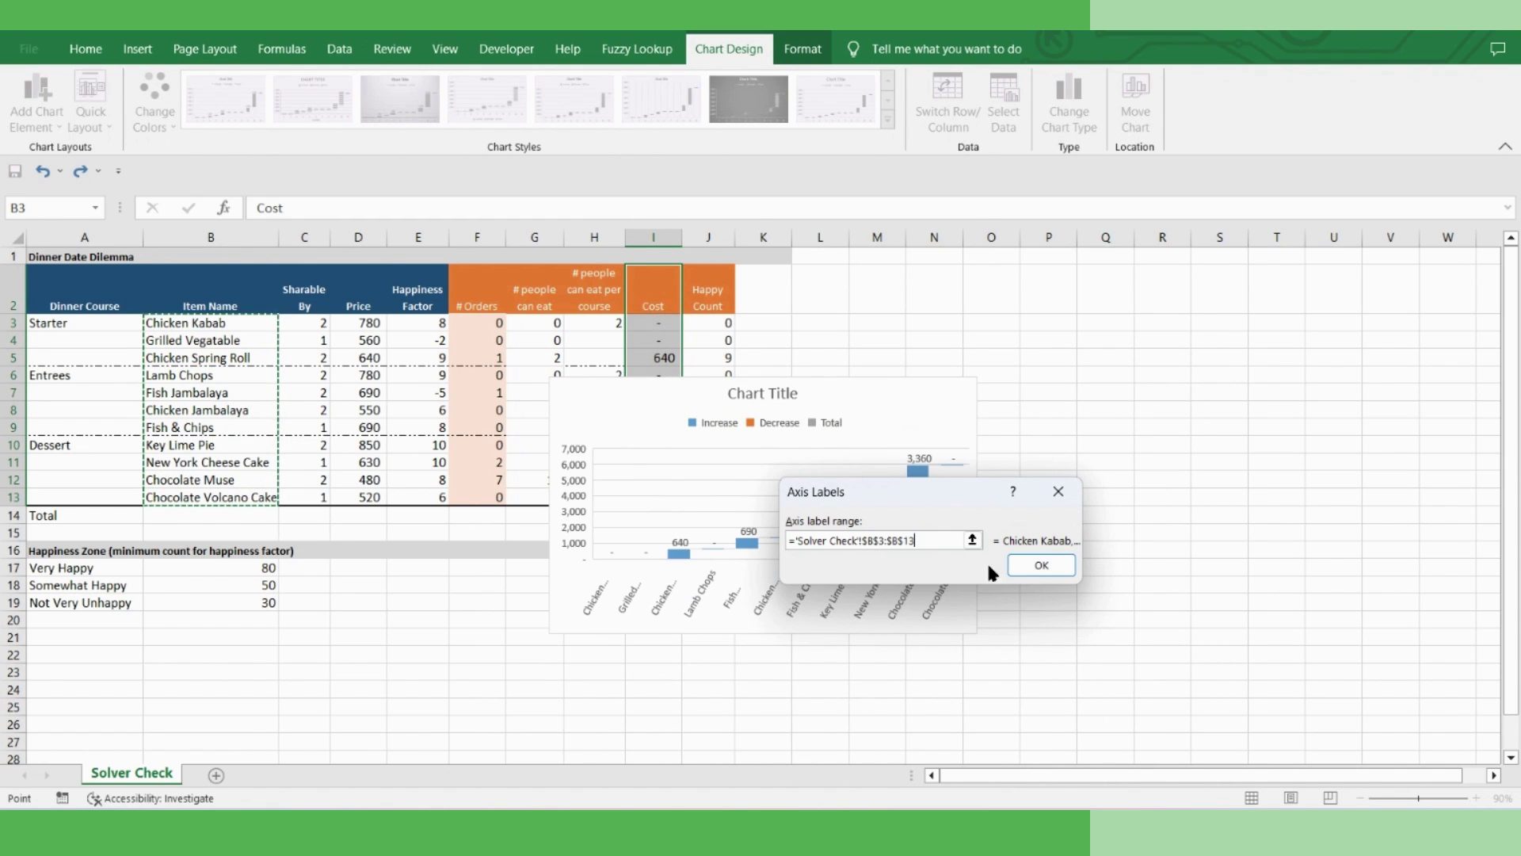
click(1041, 566)
click(1095, 672)
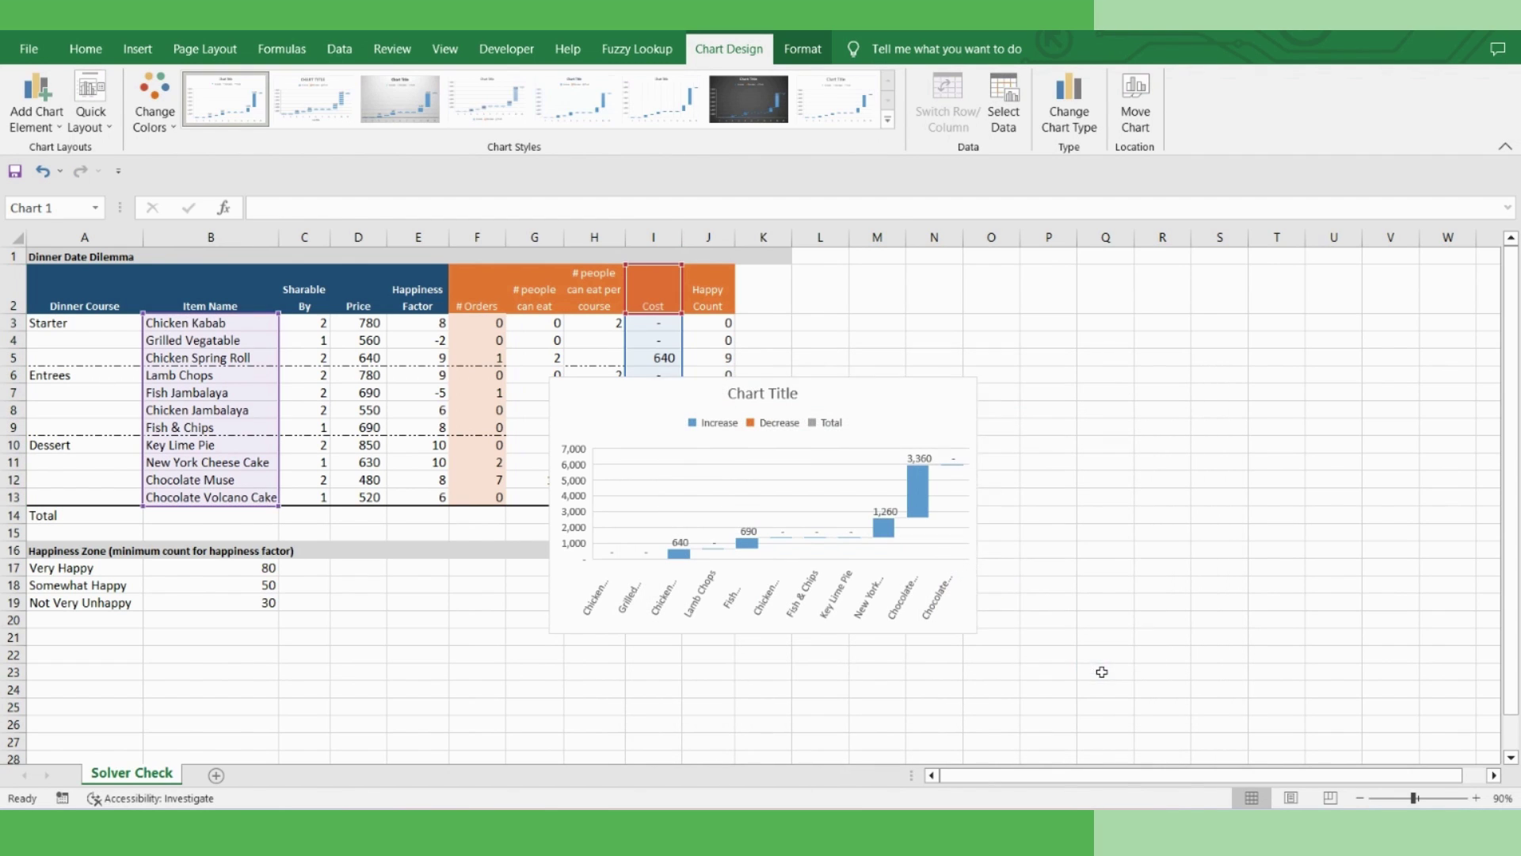
Move the chart beside the table and resize it so the item names show fully
drag(870, 386, 1065, 274)
drag(1173, 393, 1057, 393)
drag(901, 526, 916, 669)
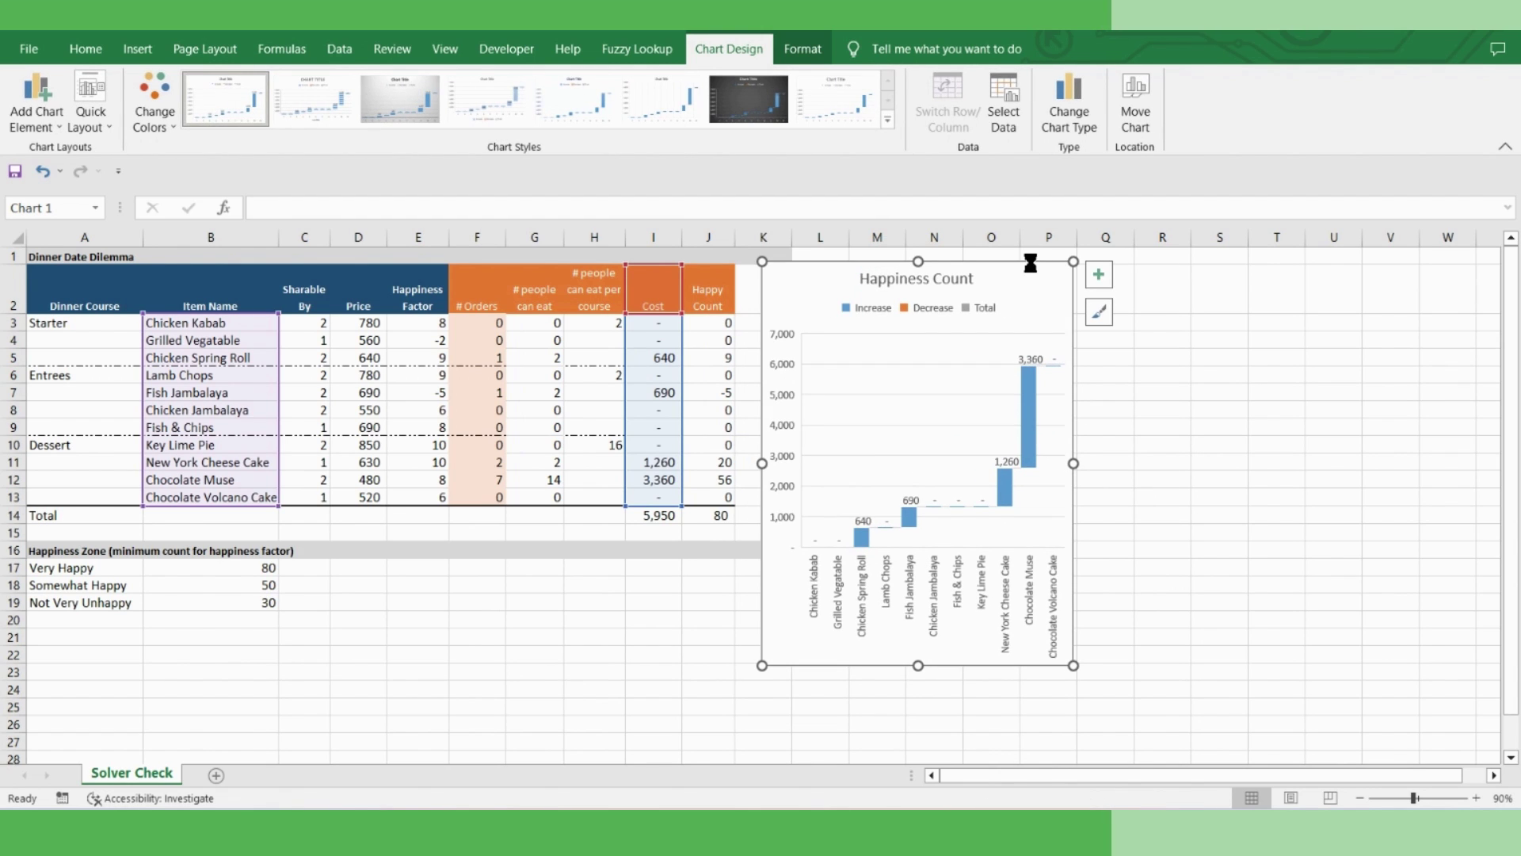
Paste a copy of the waterfall chart next to the original and retitle it 'Budget'
click(1177, 427)
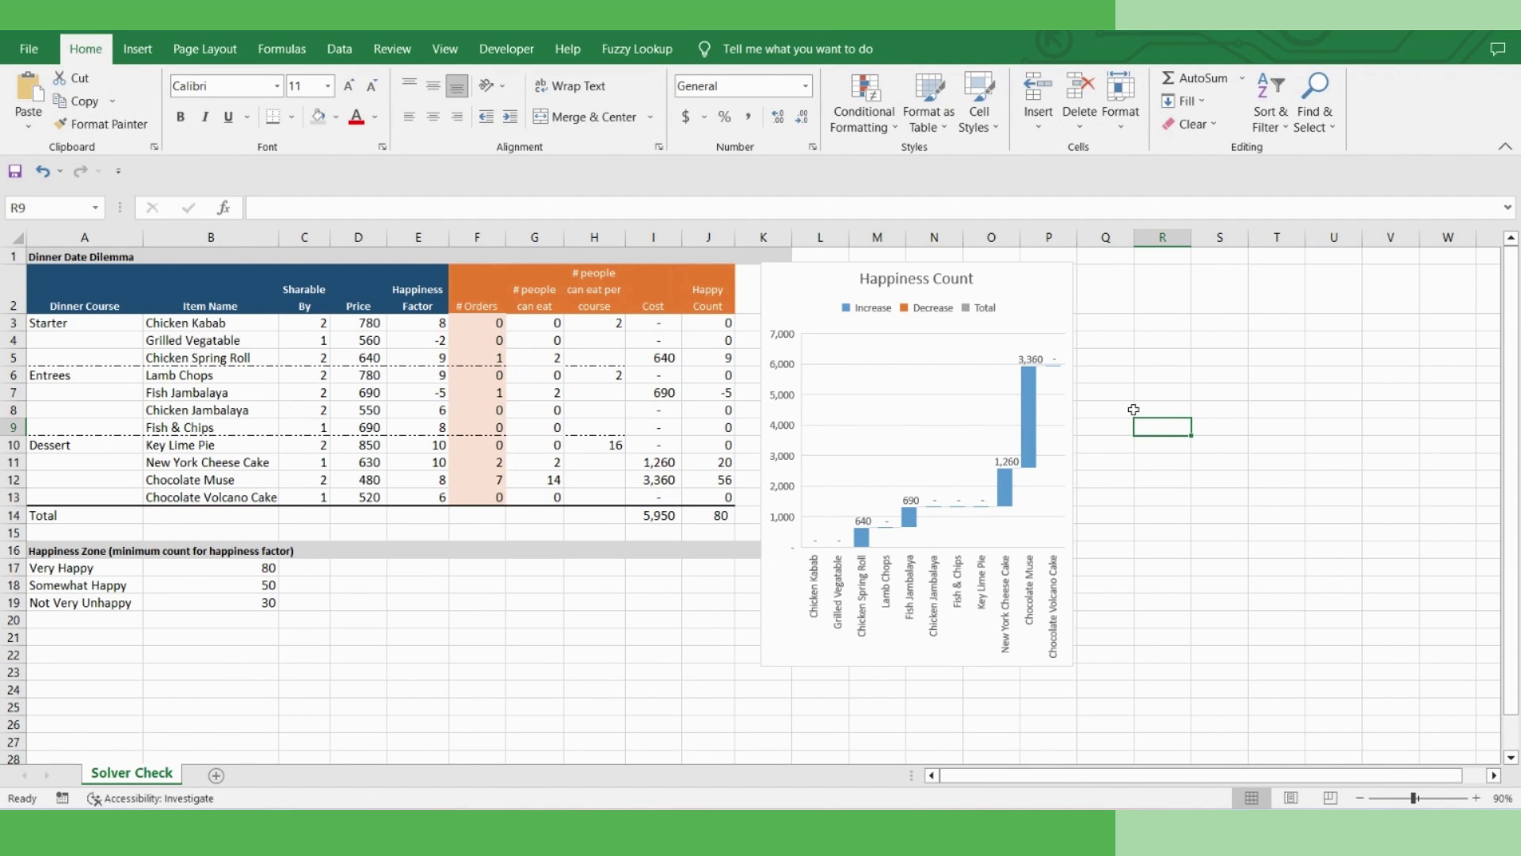
key(ctrl+v)
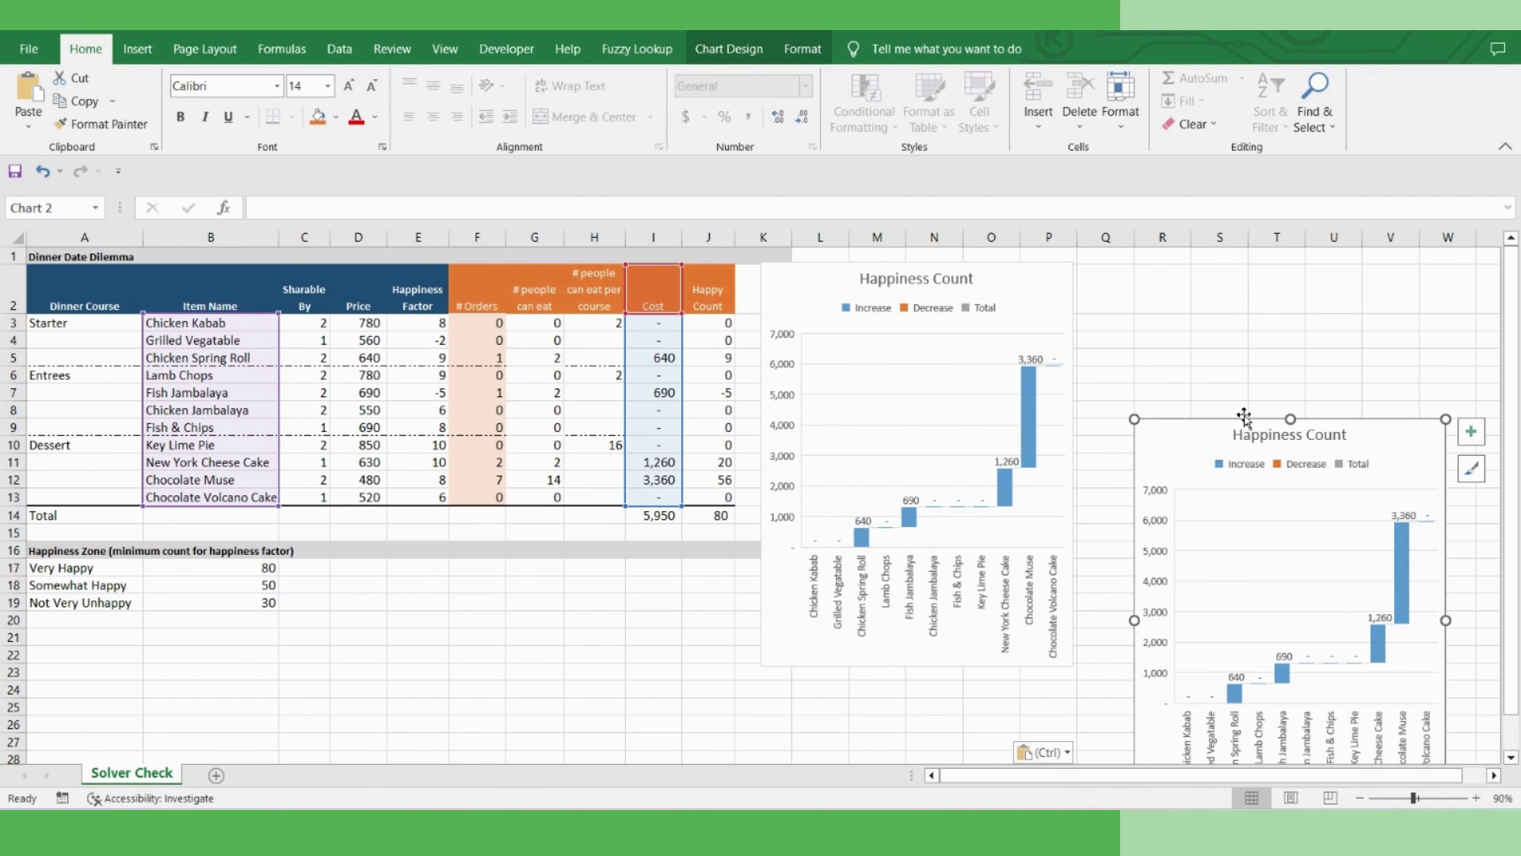
drag(1244, 411, 1344, 274)
click(1205, 271)
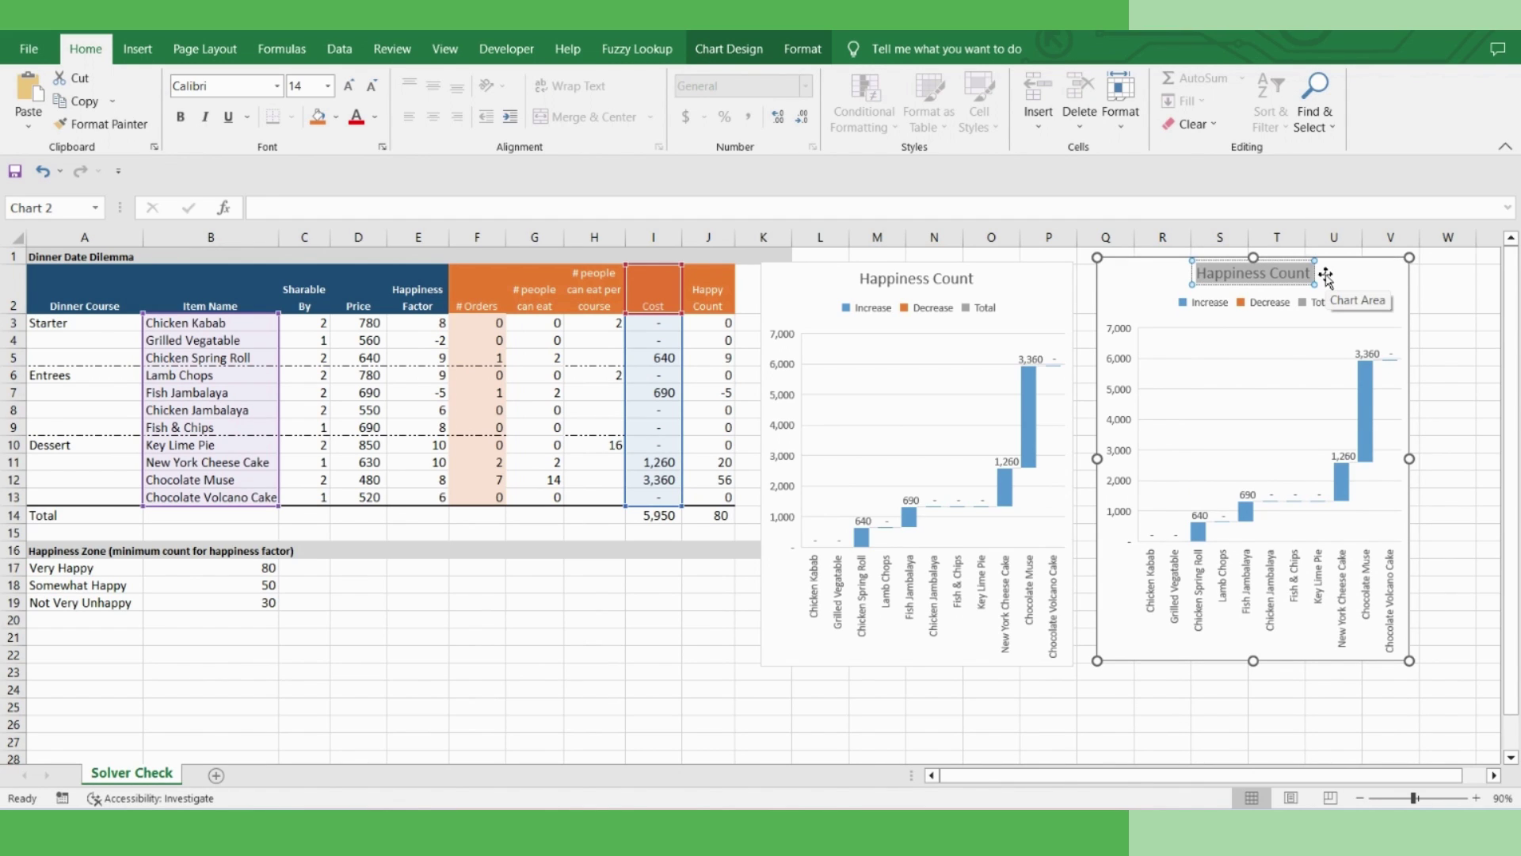
text(Budget)
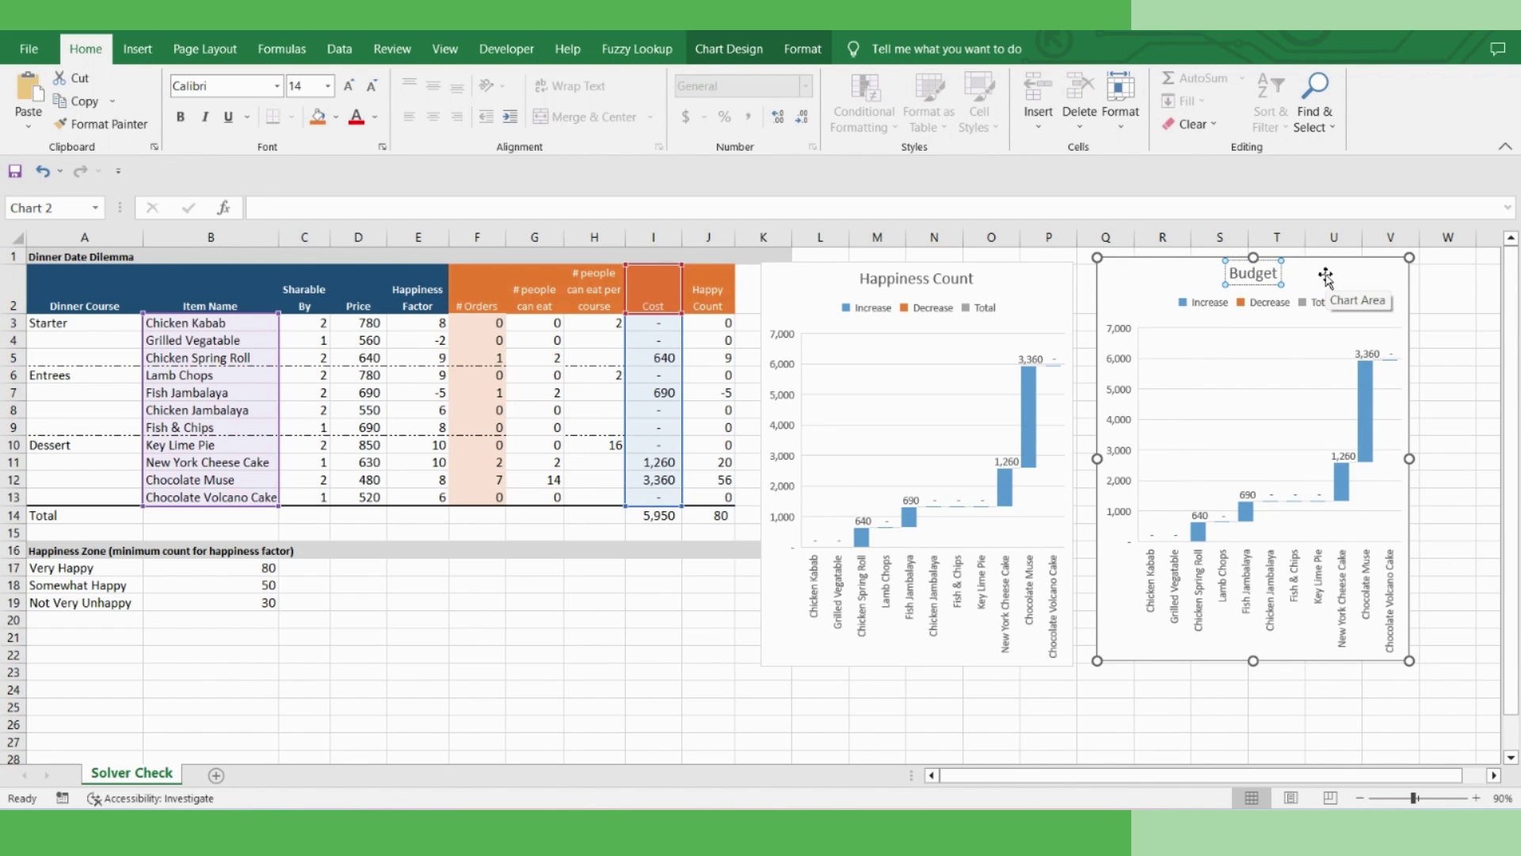
click(1166, 260)
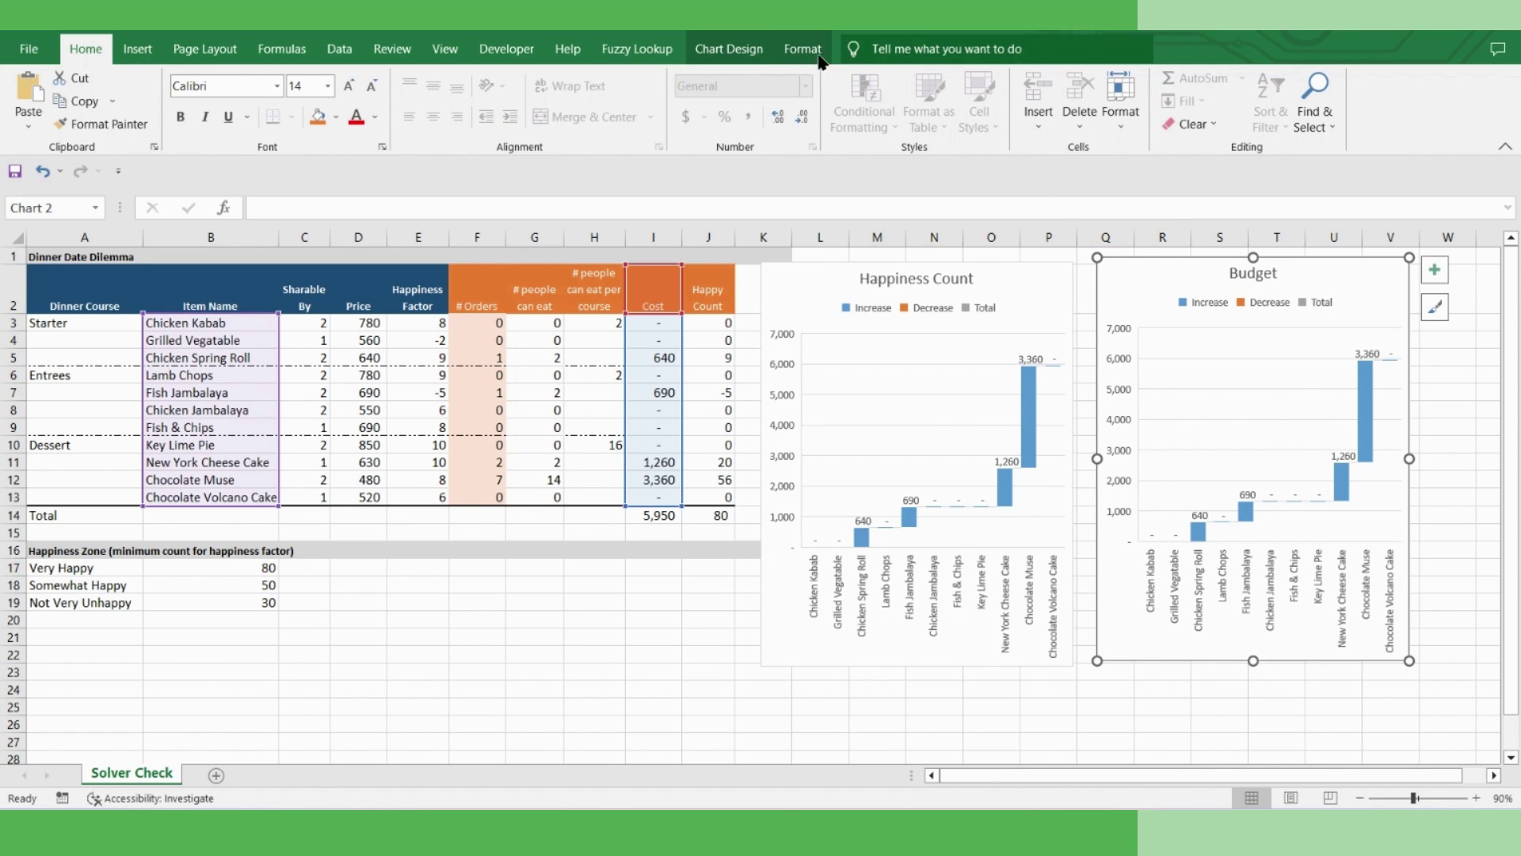
Change the copy's series to name J2 and values J3:J13 to plot Happy Count
click(725, 52)
click(1003, 106)
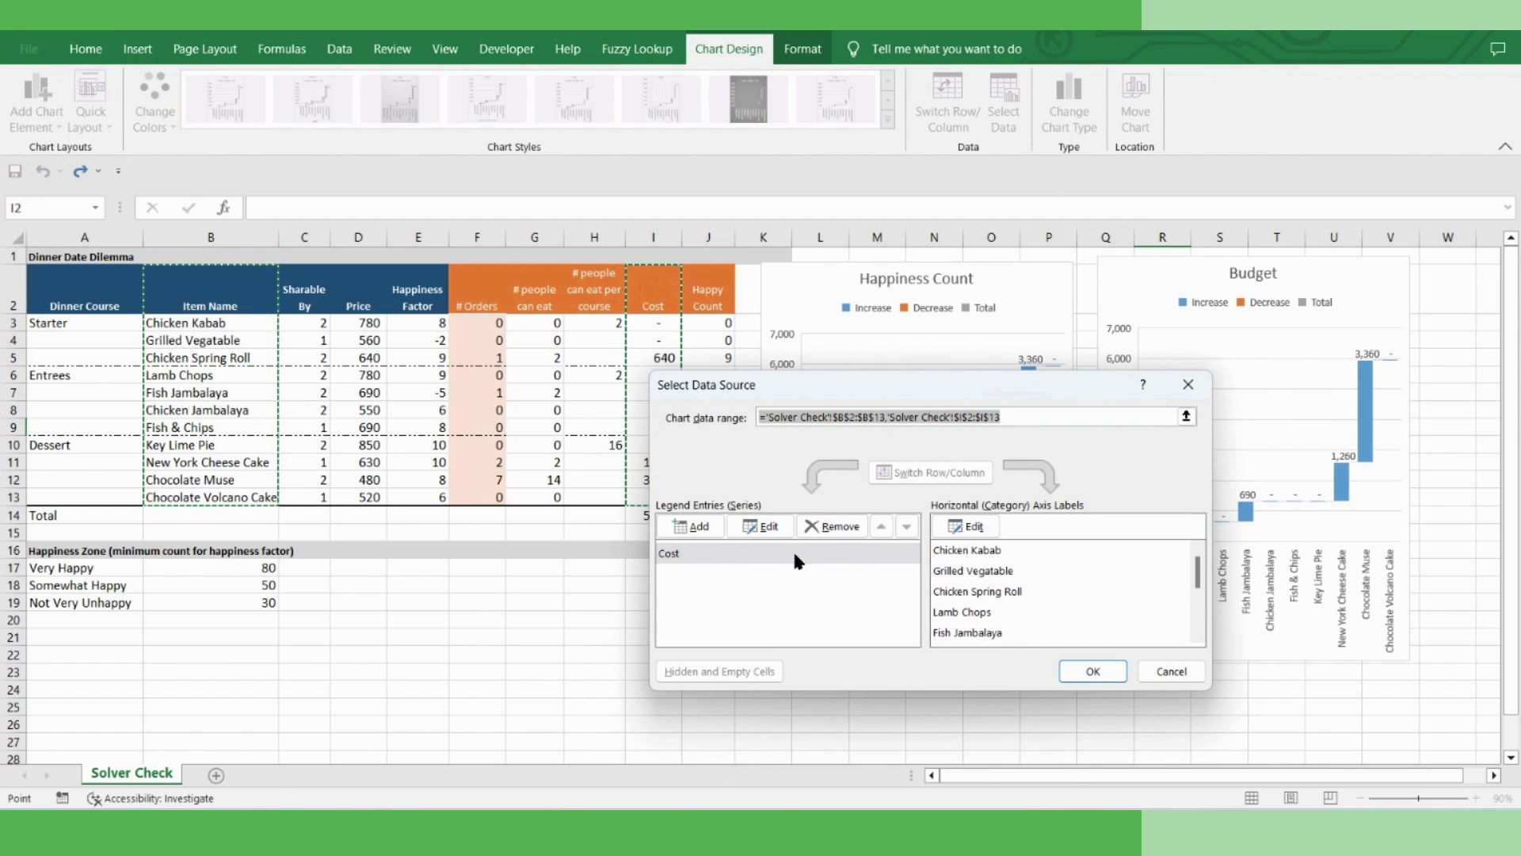
click(763, 528)
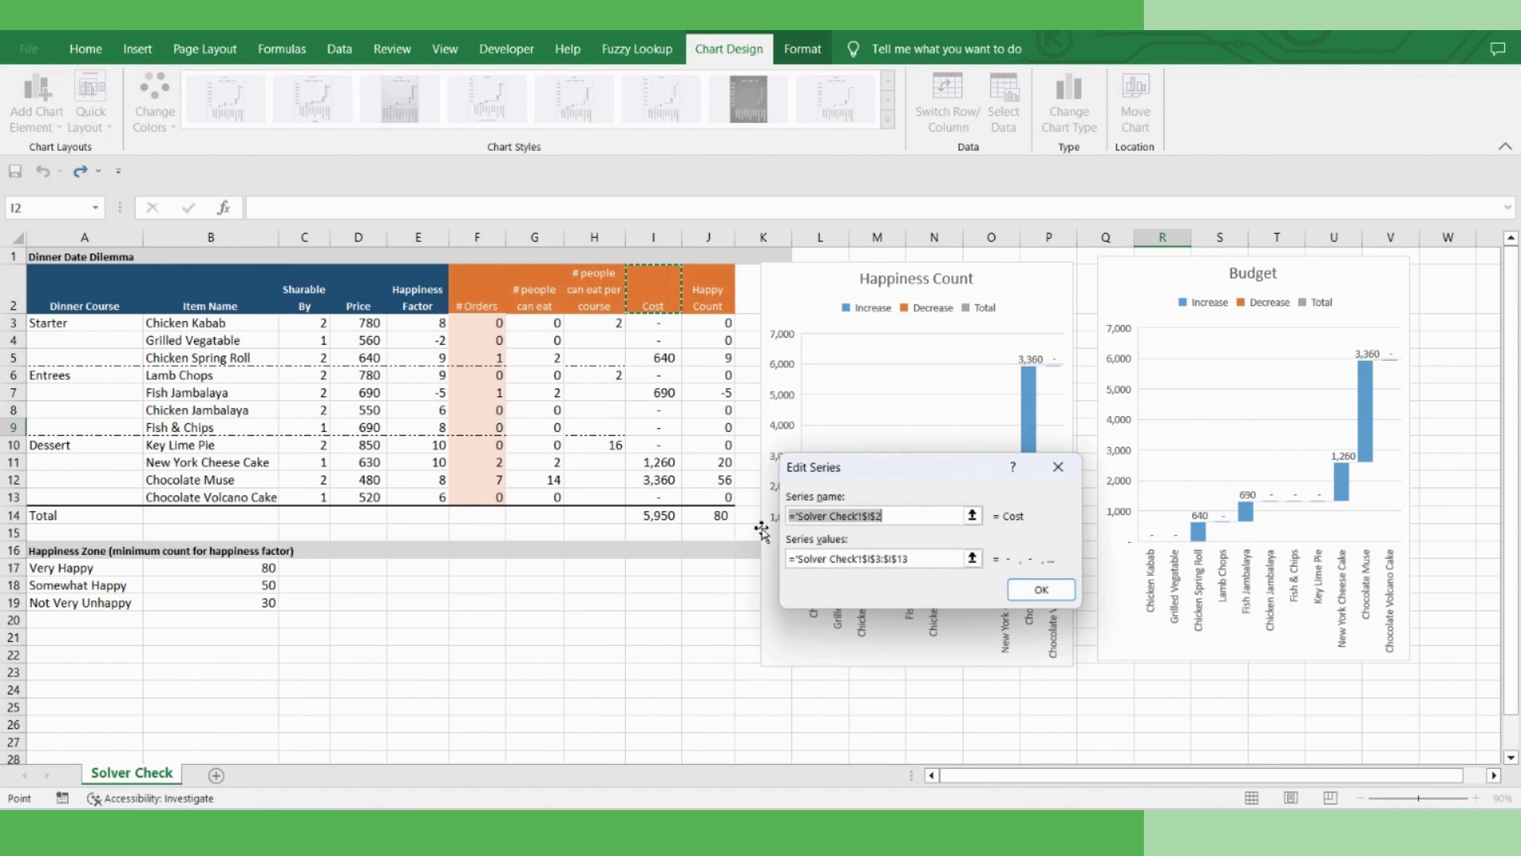
click(972, 516)
click(1065, 498)
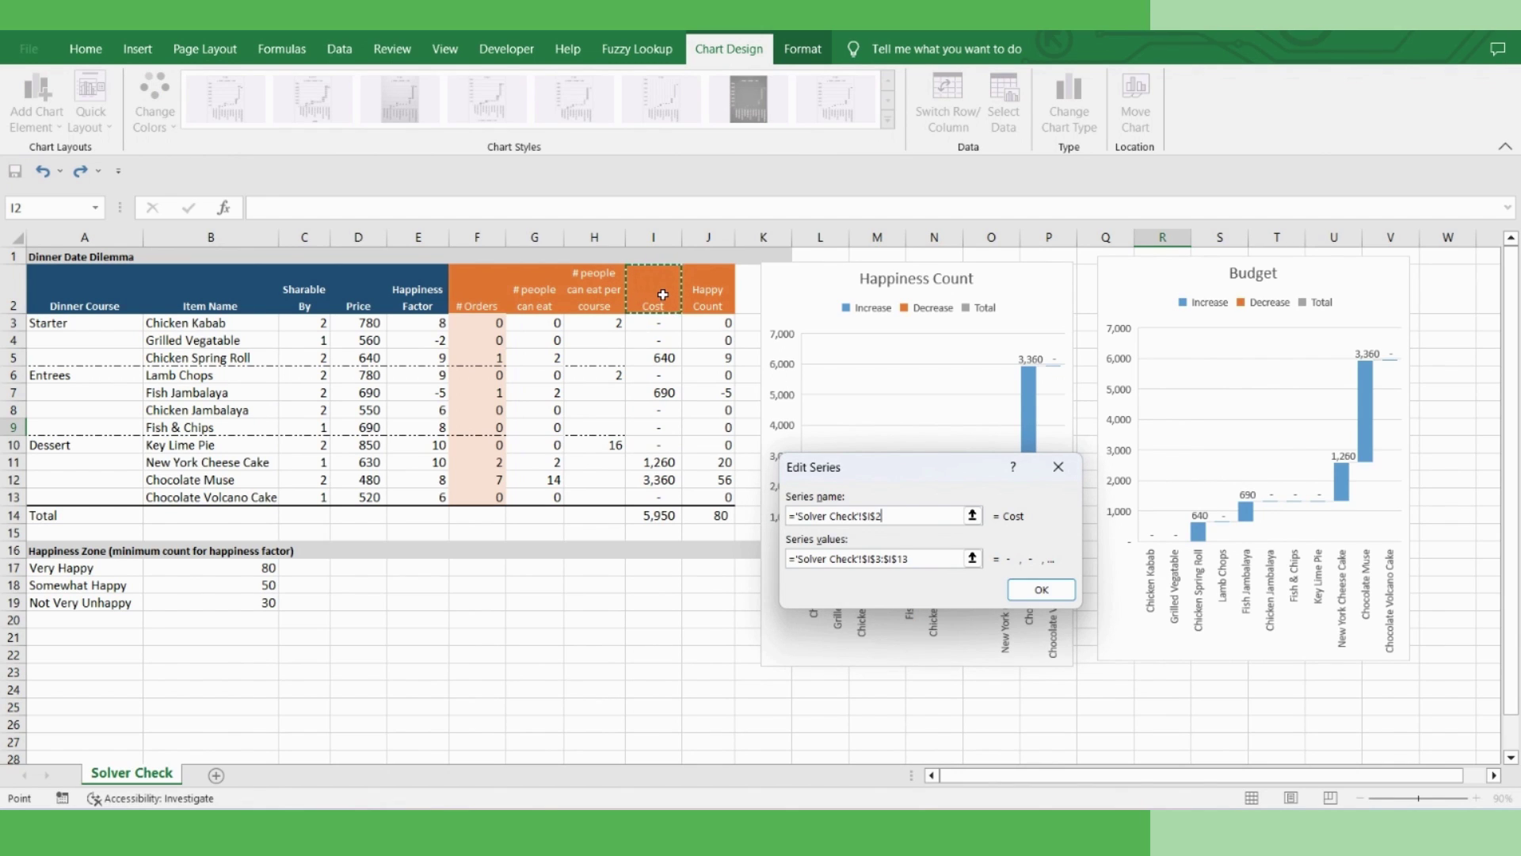
click(972, 560)
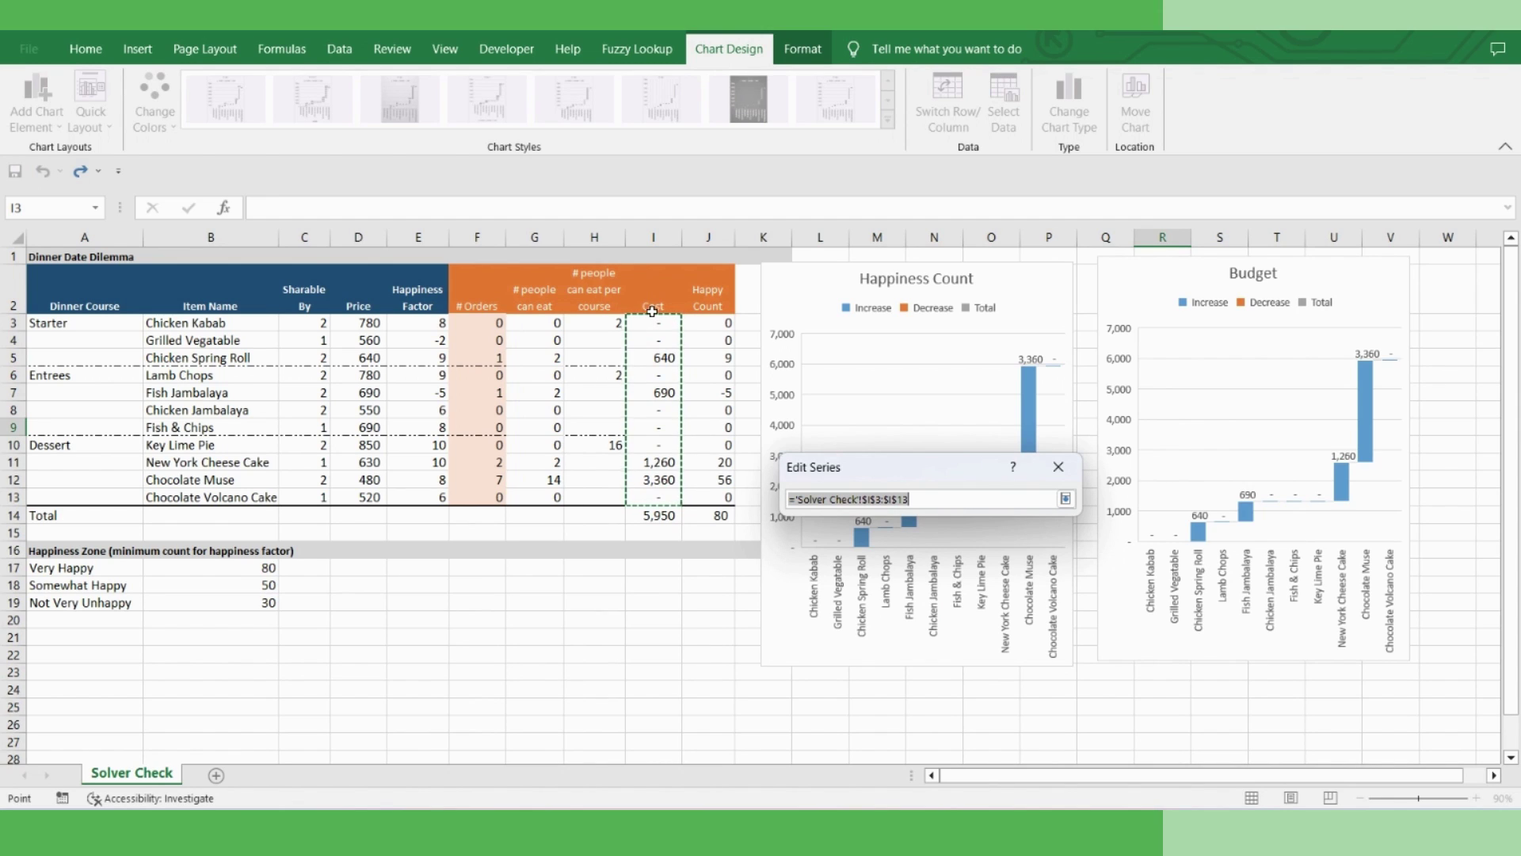
click(1066, 499)
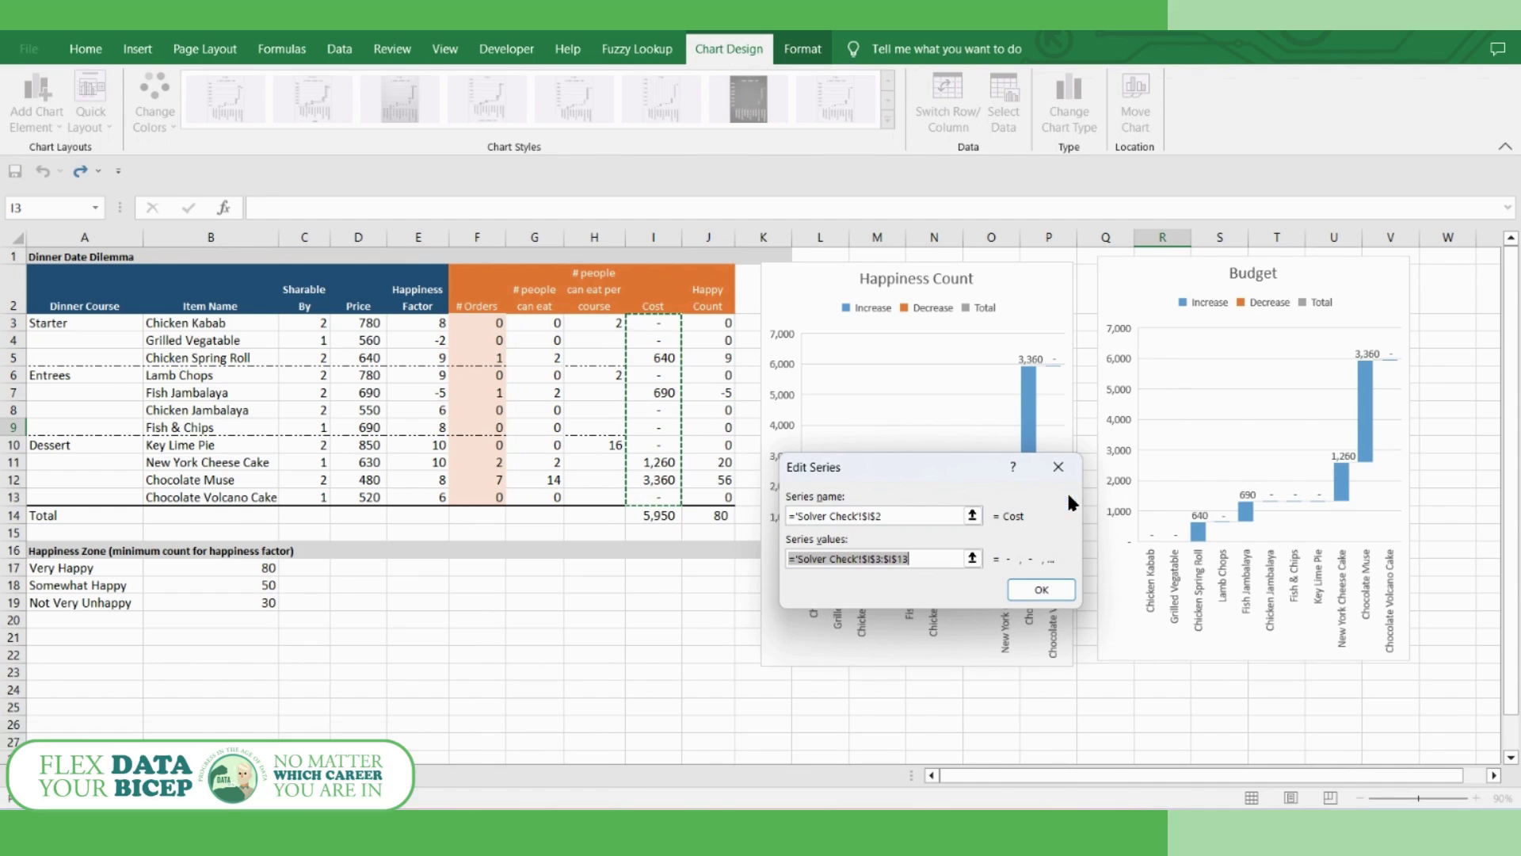
click(971, 515)
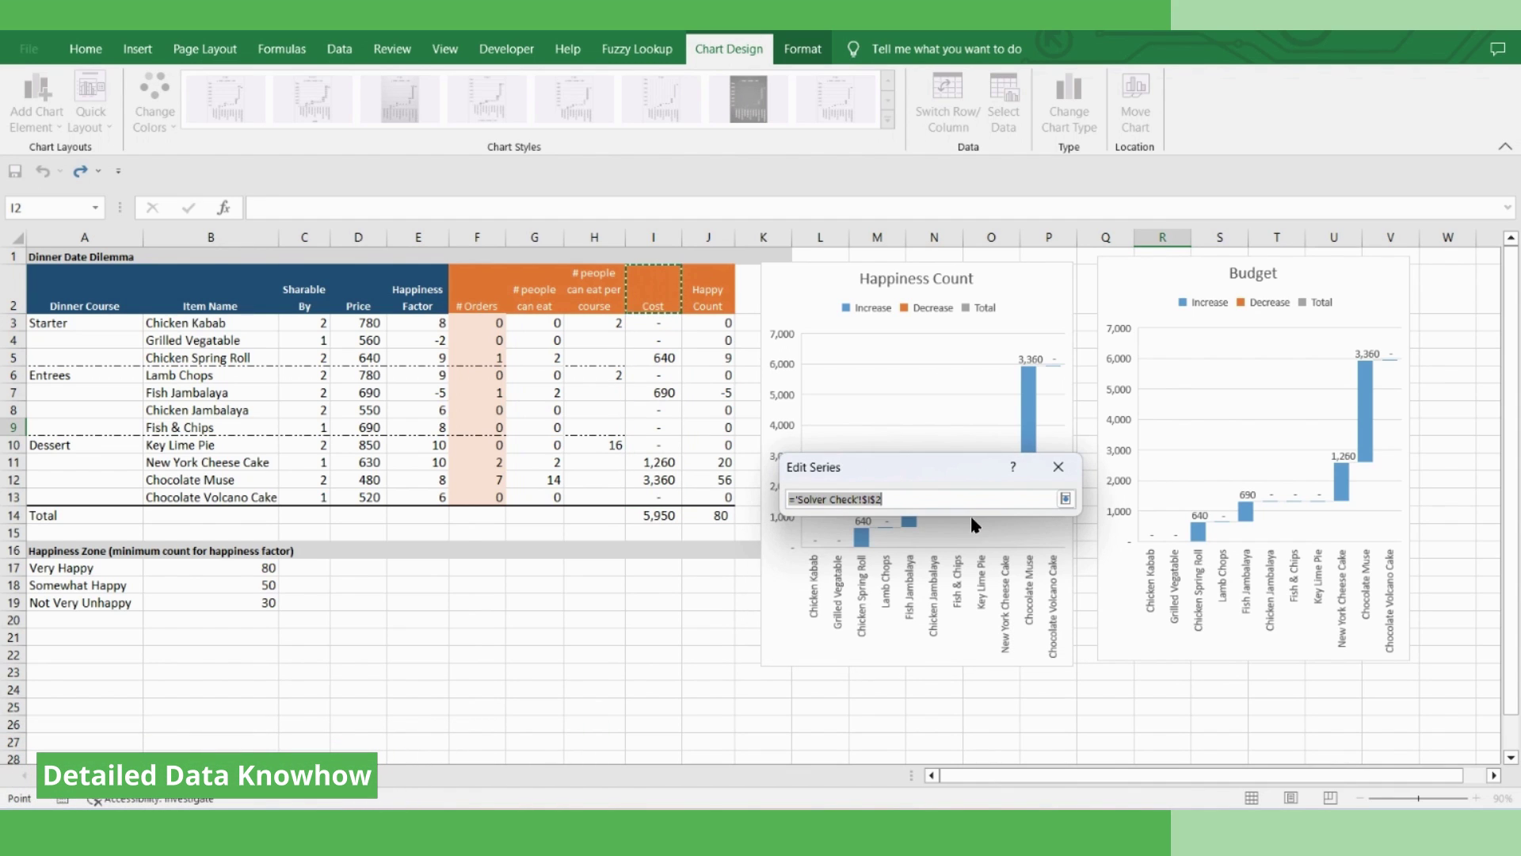
click(716, 303)
click(1065, 499)
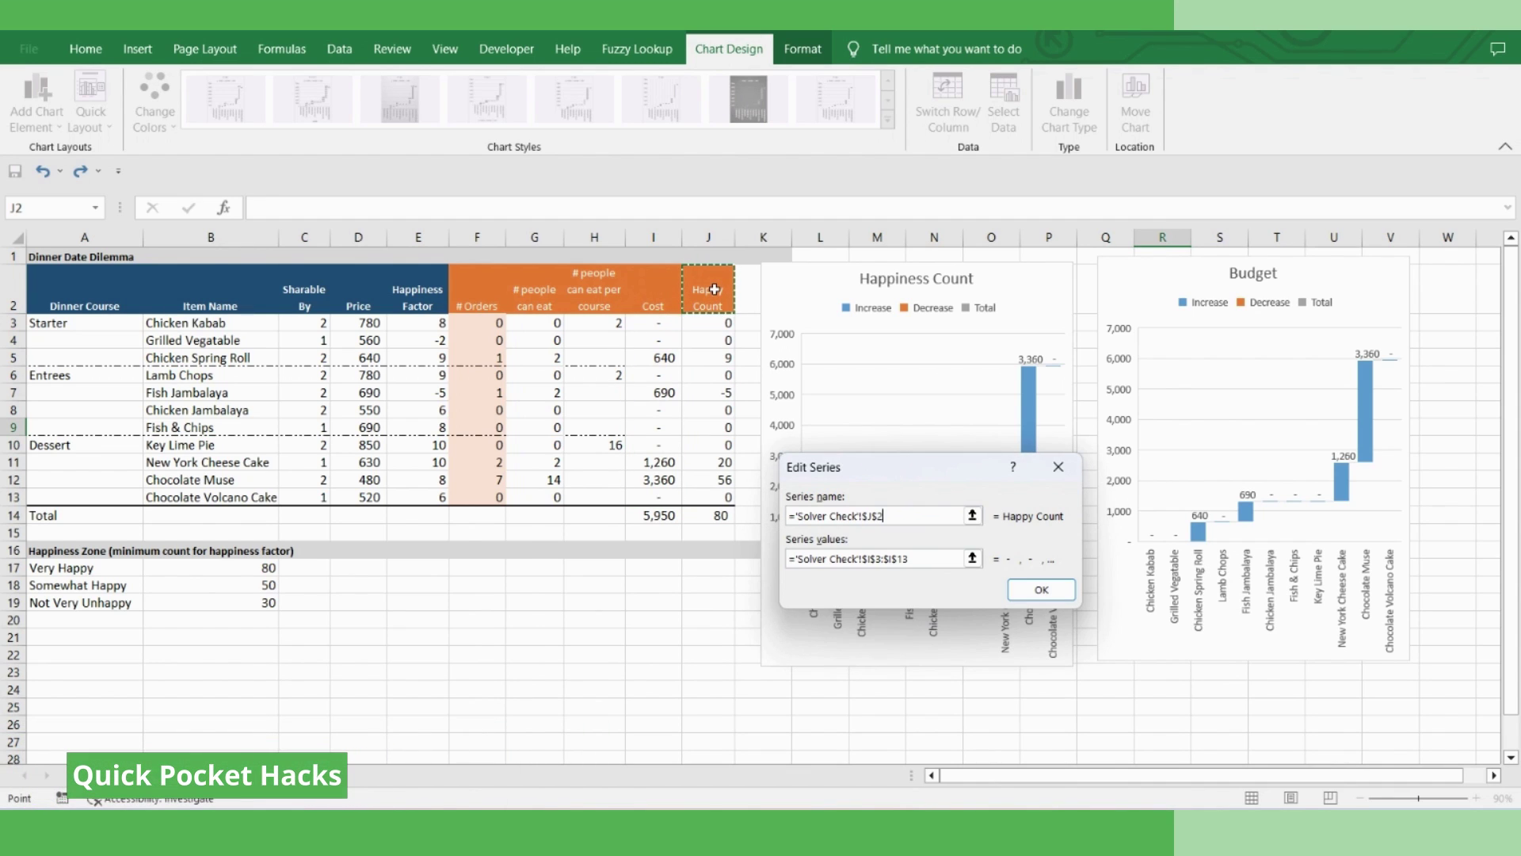
click(972, 559)
drag(717, 324, 723, 493)
click(1065, 499)
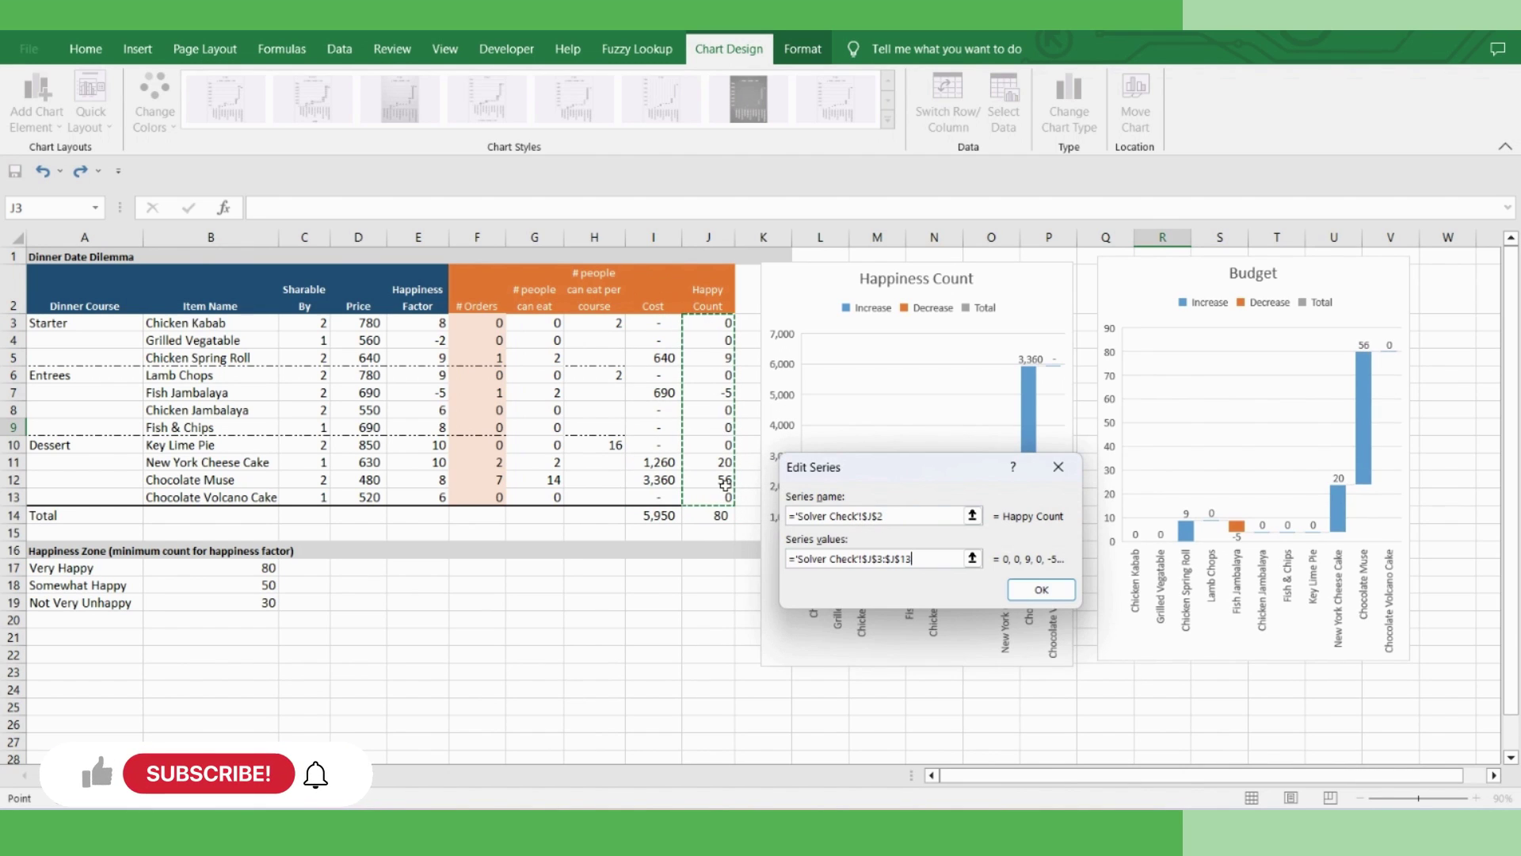
click(1042, 589)
click(1105, 680)
Retitle the copied chart 'Happiness Count'
click(1232, 272)
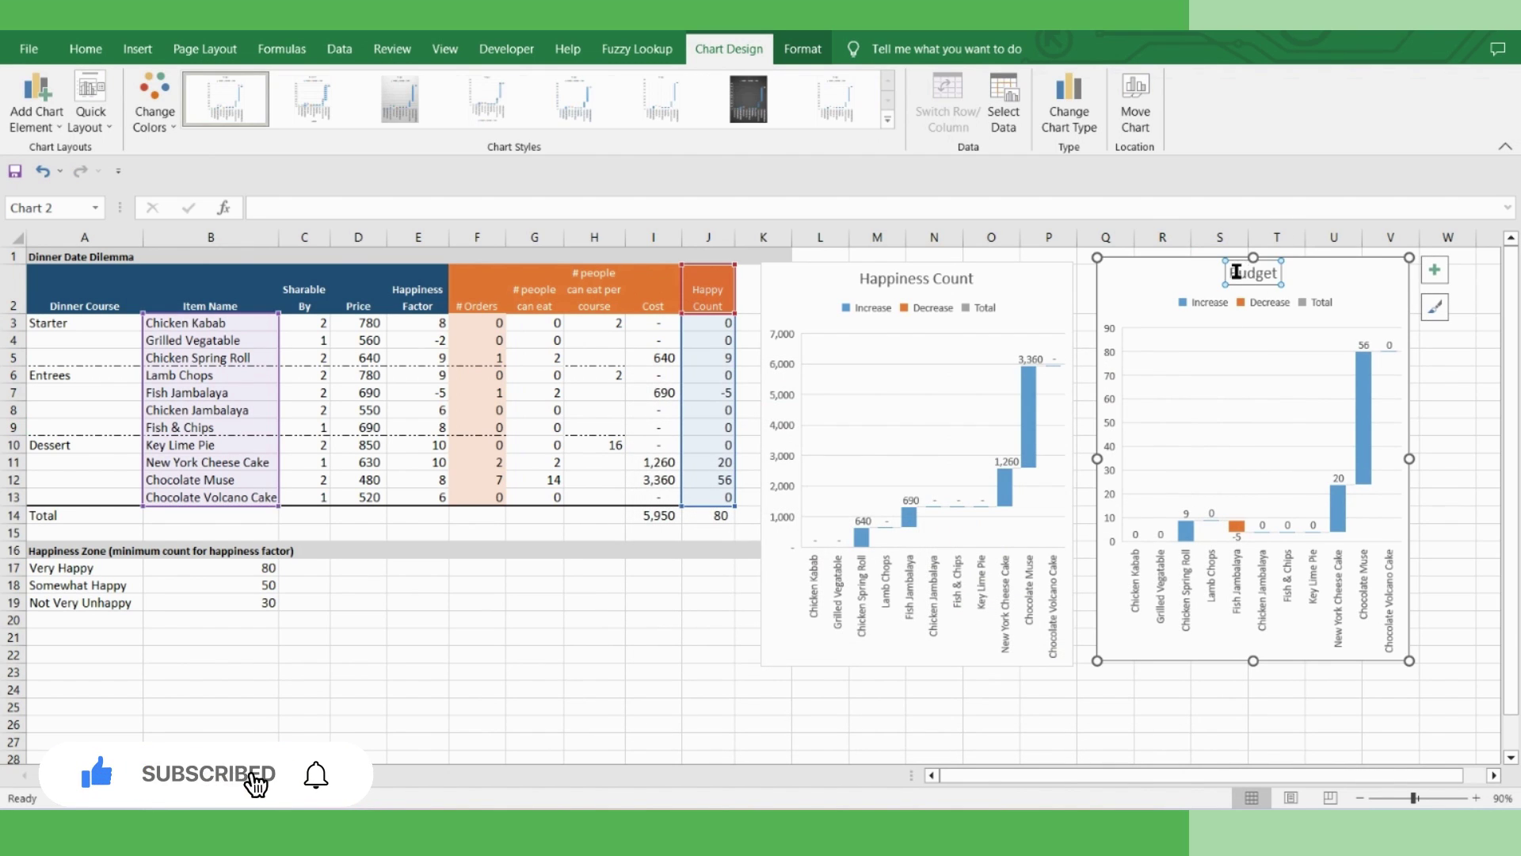
double_click(1236, 272)
click(1500, 252)
drag(1230, 273, 1283, 275)
text(Happi)
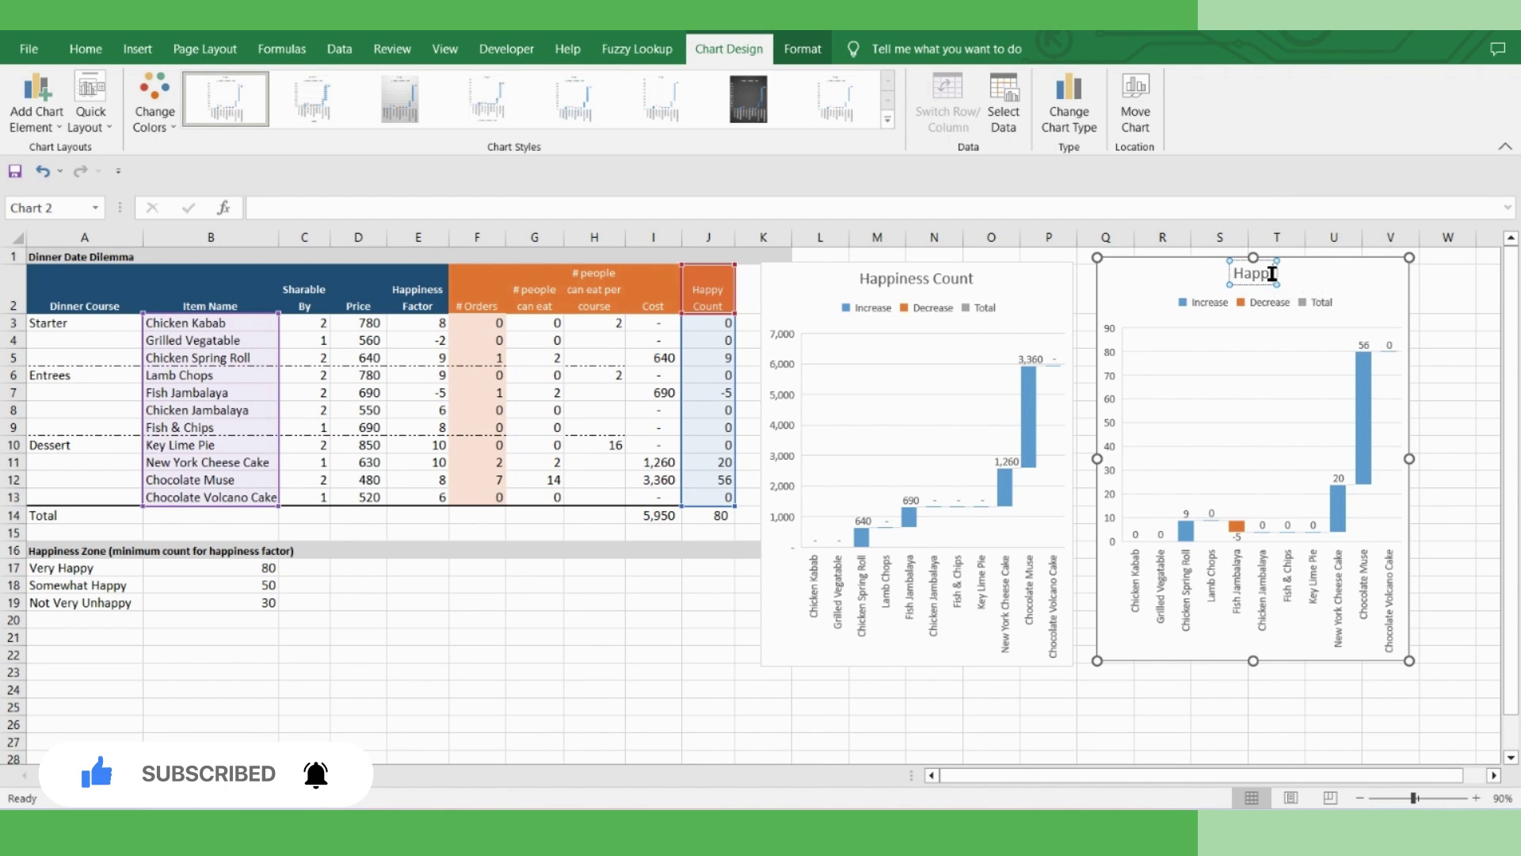
text(ness Count)
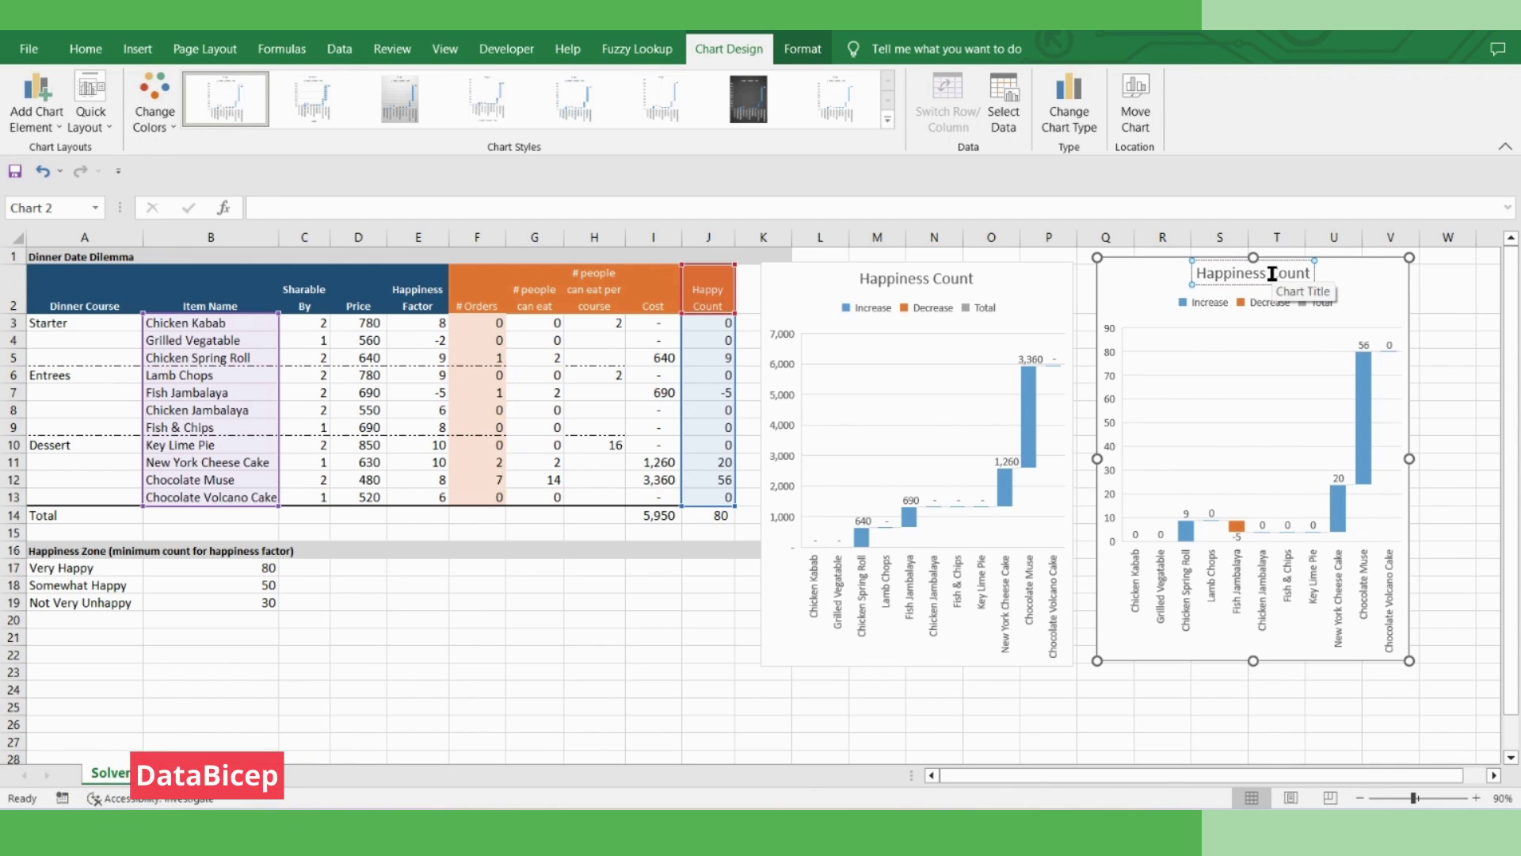
Retitle the original Cost chart 'Budget Chart'
click(927, 285)
drag(859, 279, 973, 279)
text(Budget Chart)
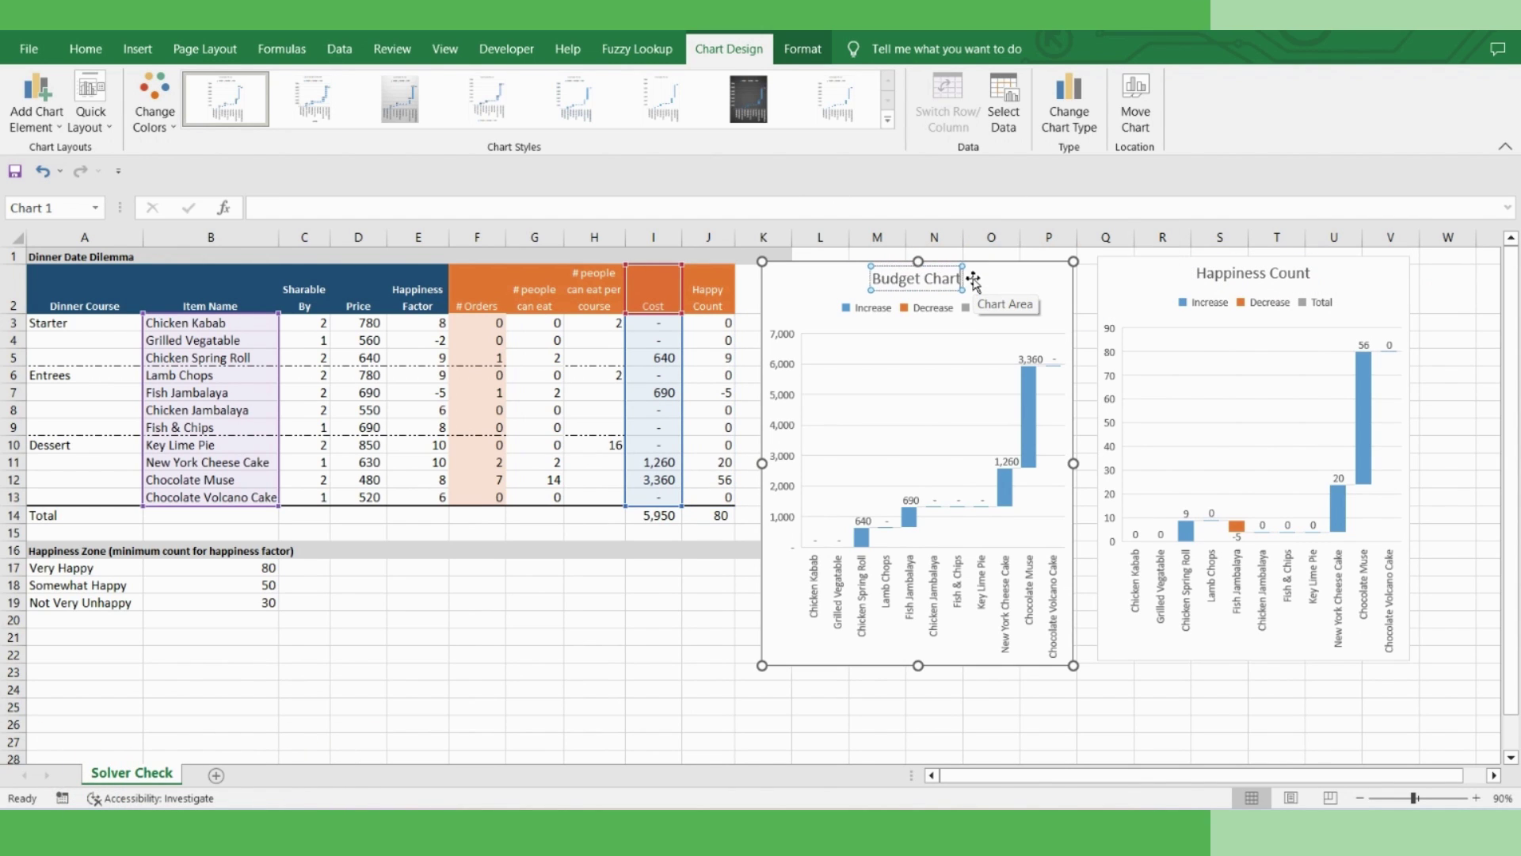
click(992, 724)
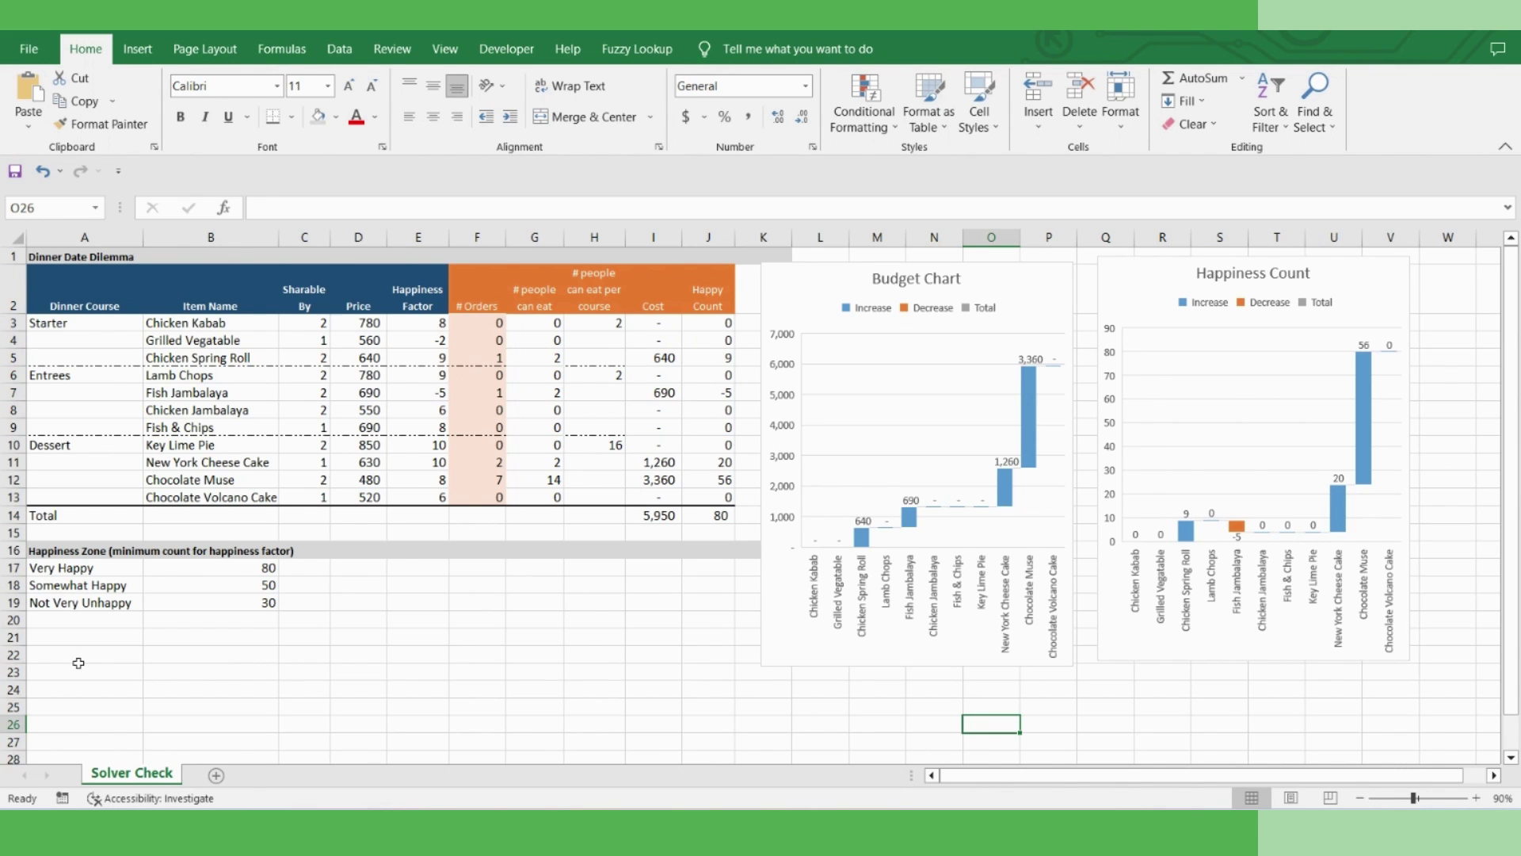
Label A22 'Target Happiness Counter' and give it the bold A16 heading format
click(67, 657)
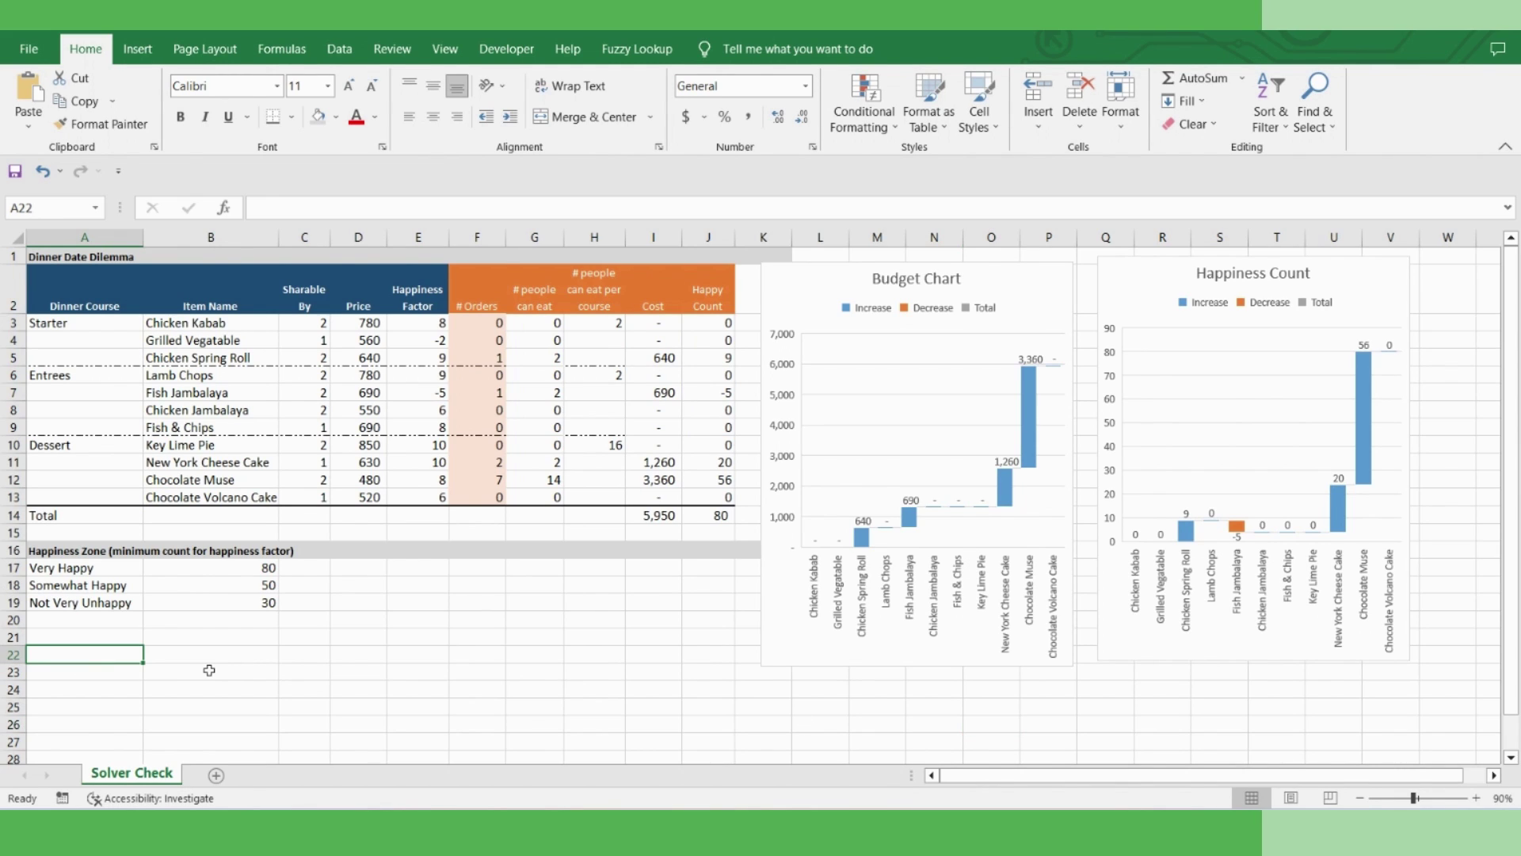
text(Target Happ)
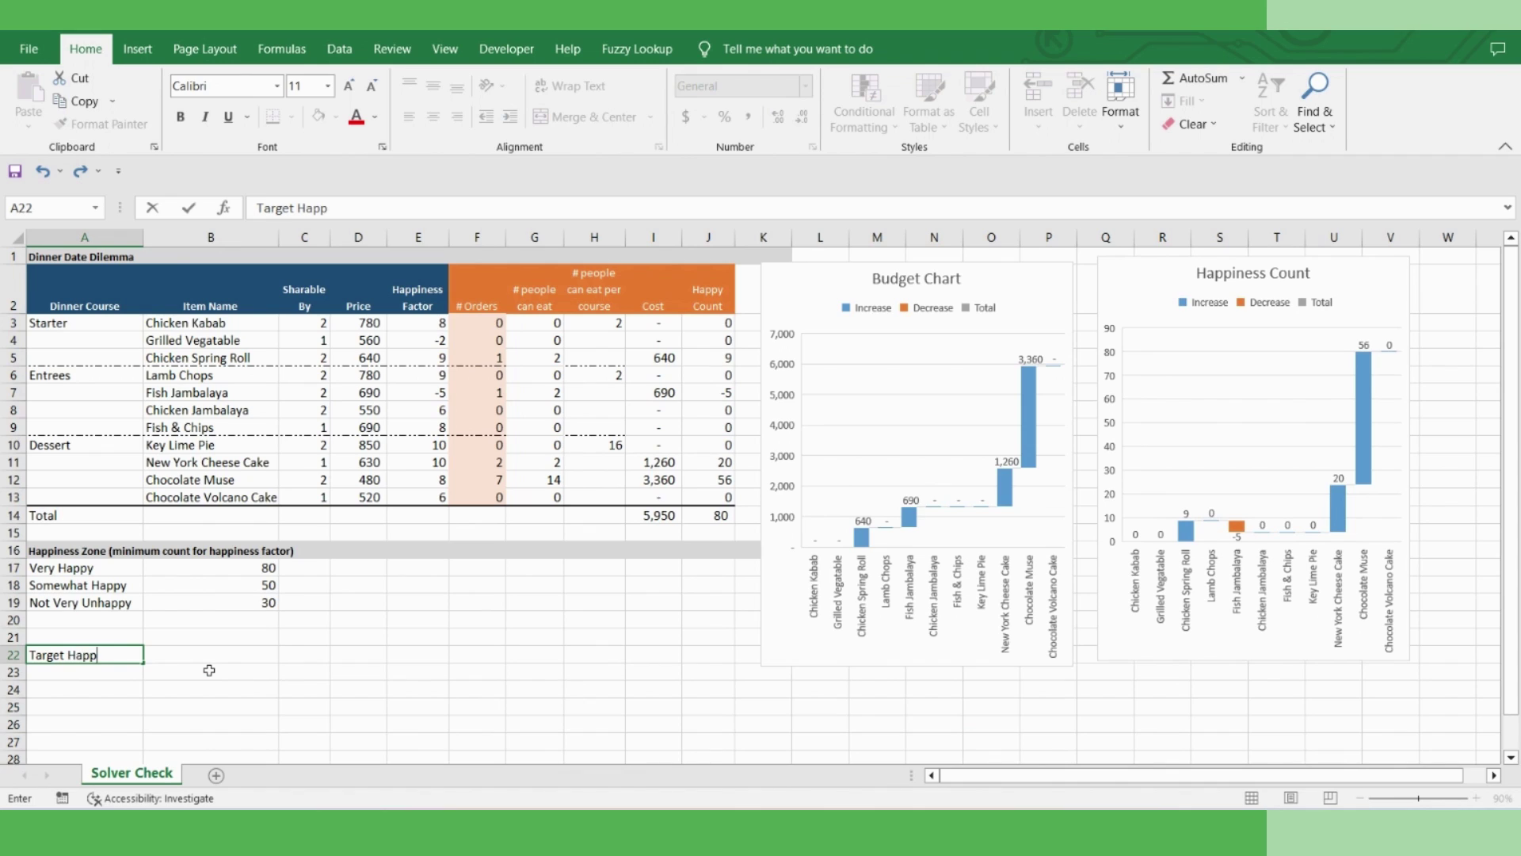
text(iness Counter)
click(80, 550)
click(102, 123)
click(79, 654)
Apply List data validation to A23 with source A17:A19
click(76, 671)
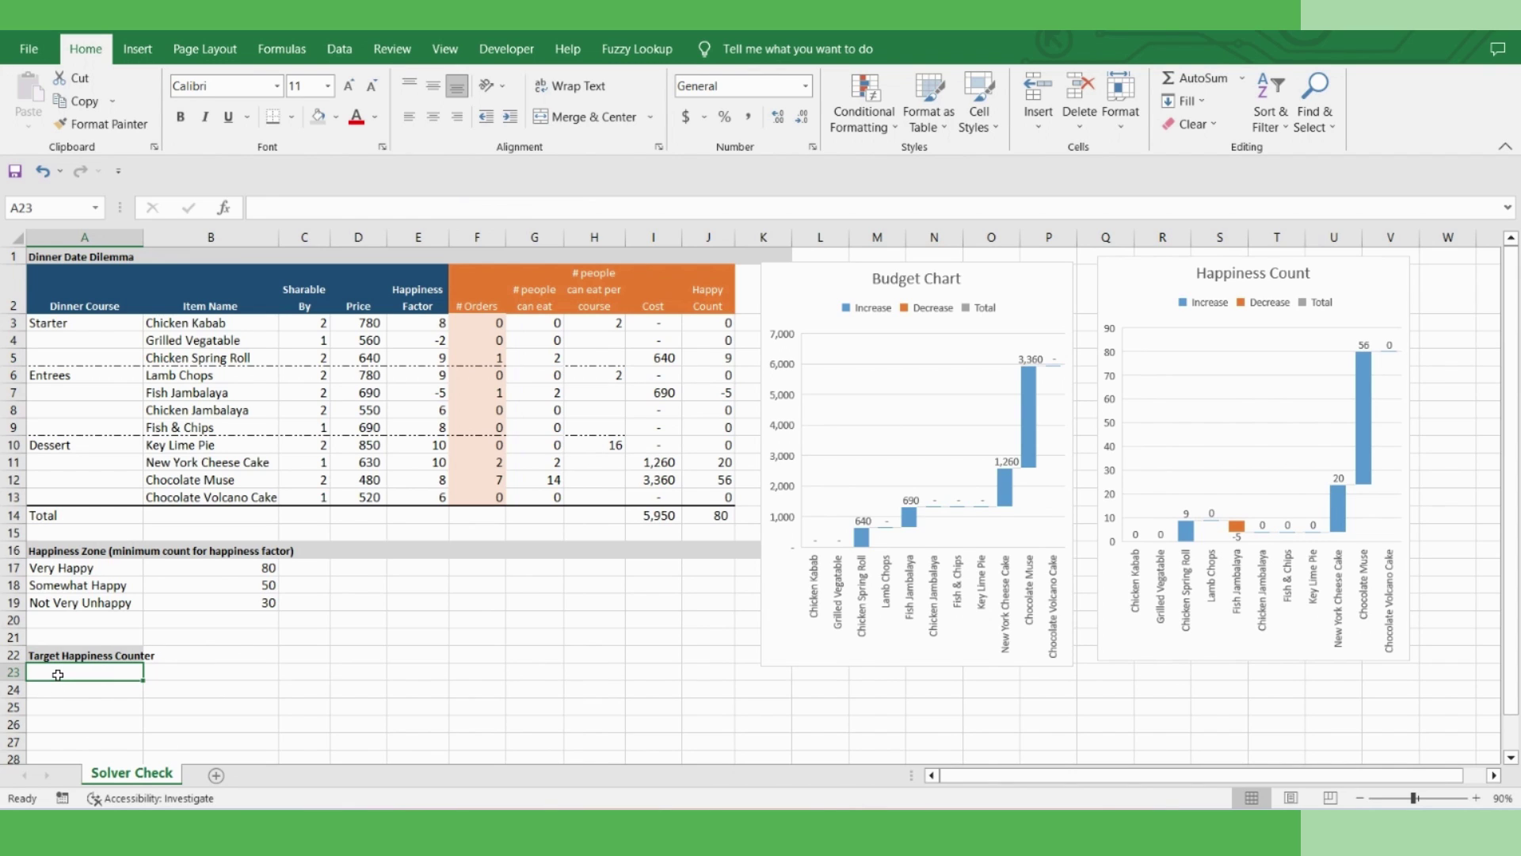
click(340, 46)
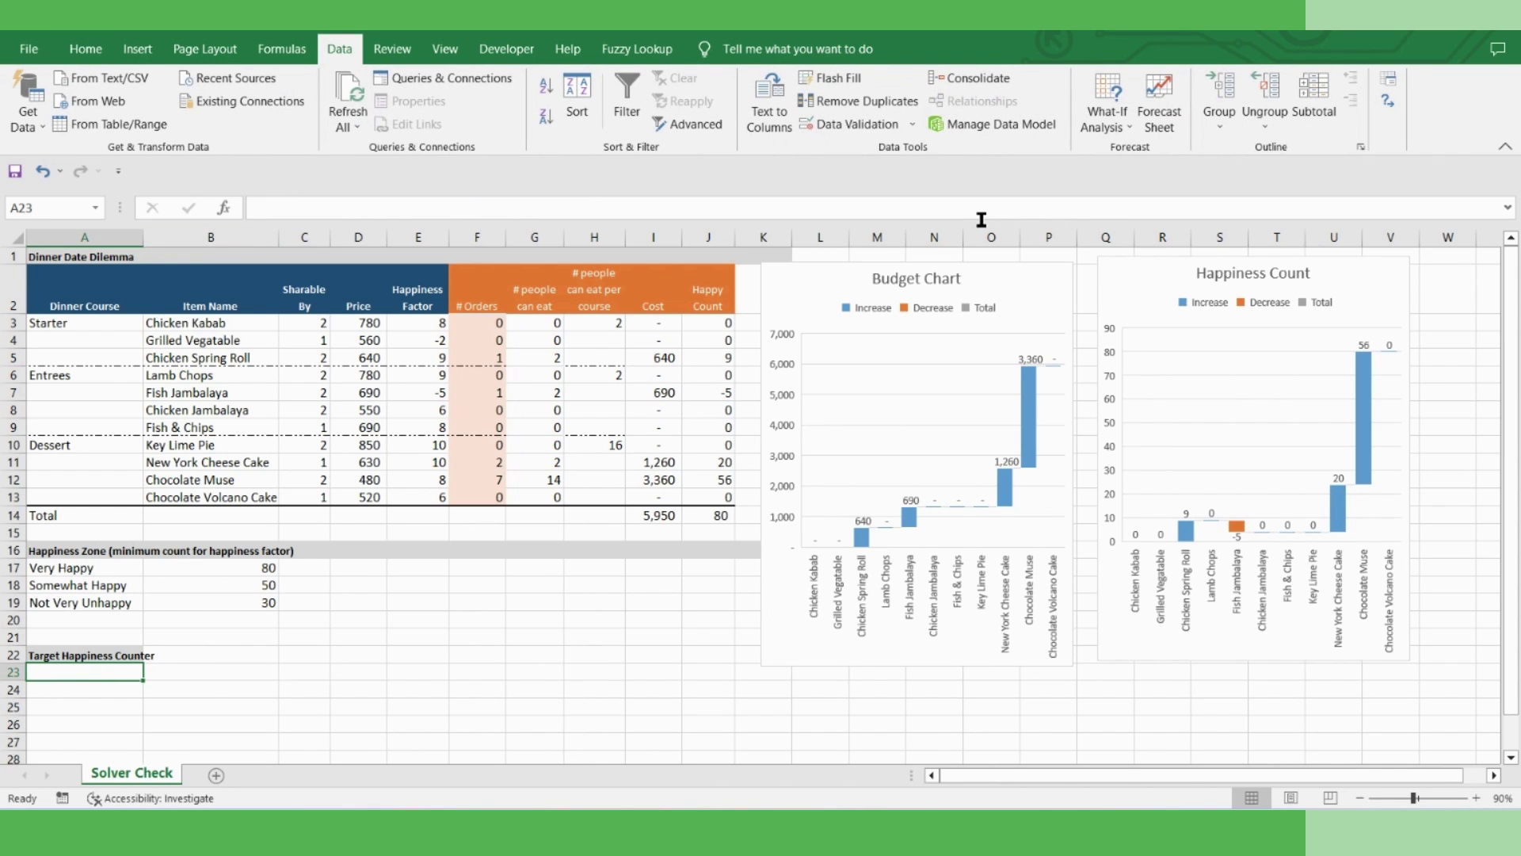
click(913, 124)
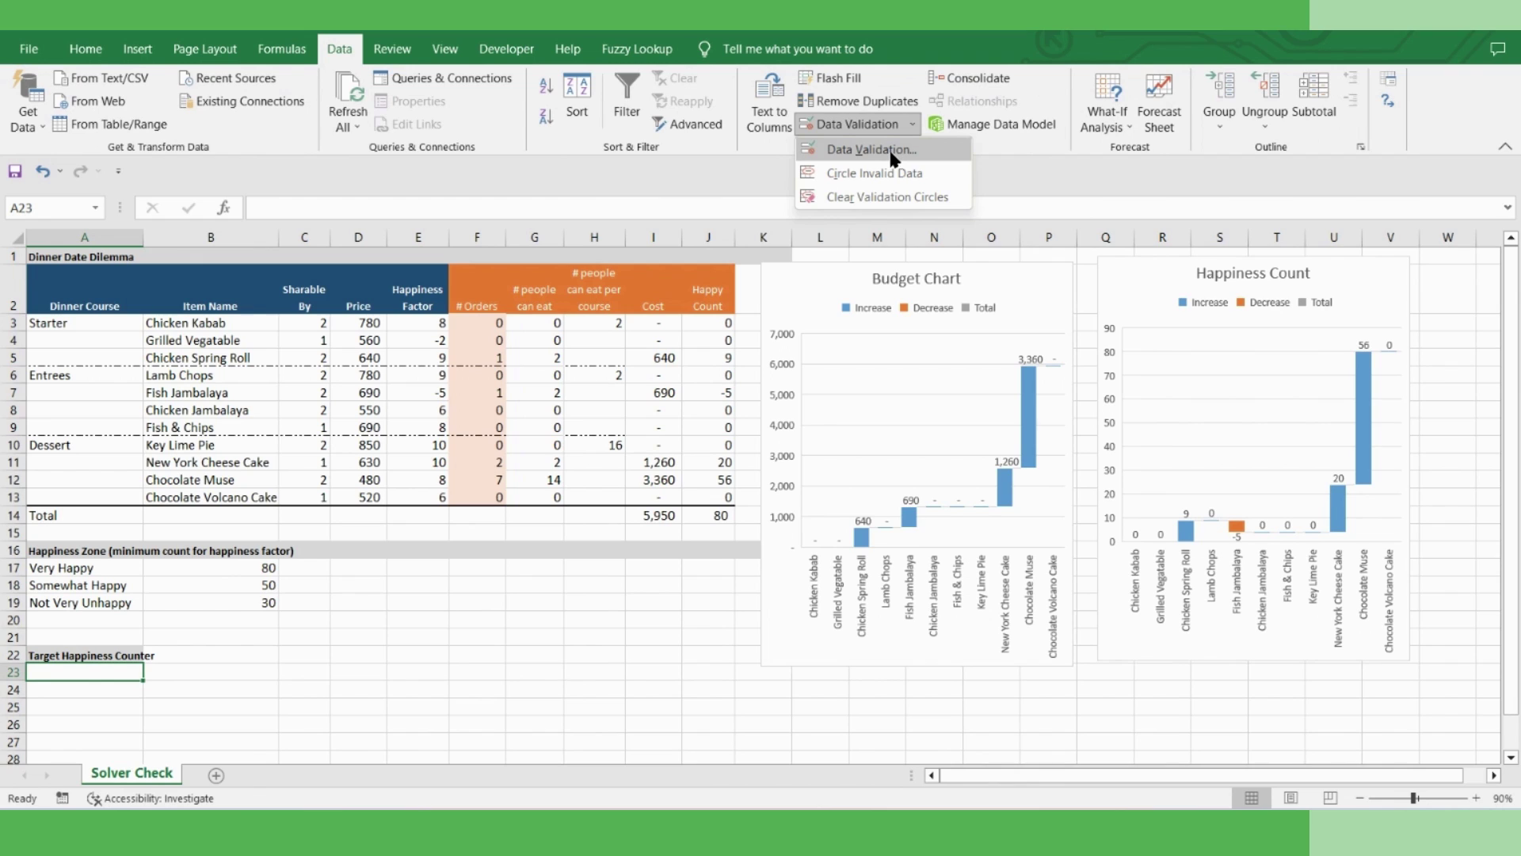
click(893, 151)
click(866, 458)
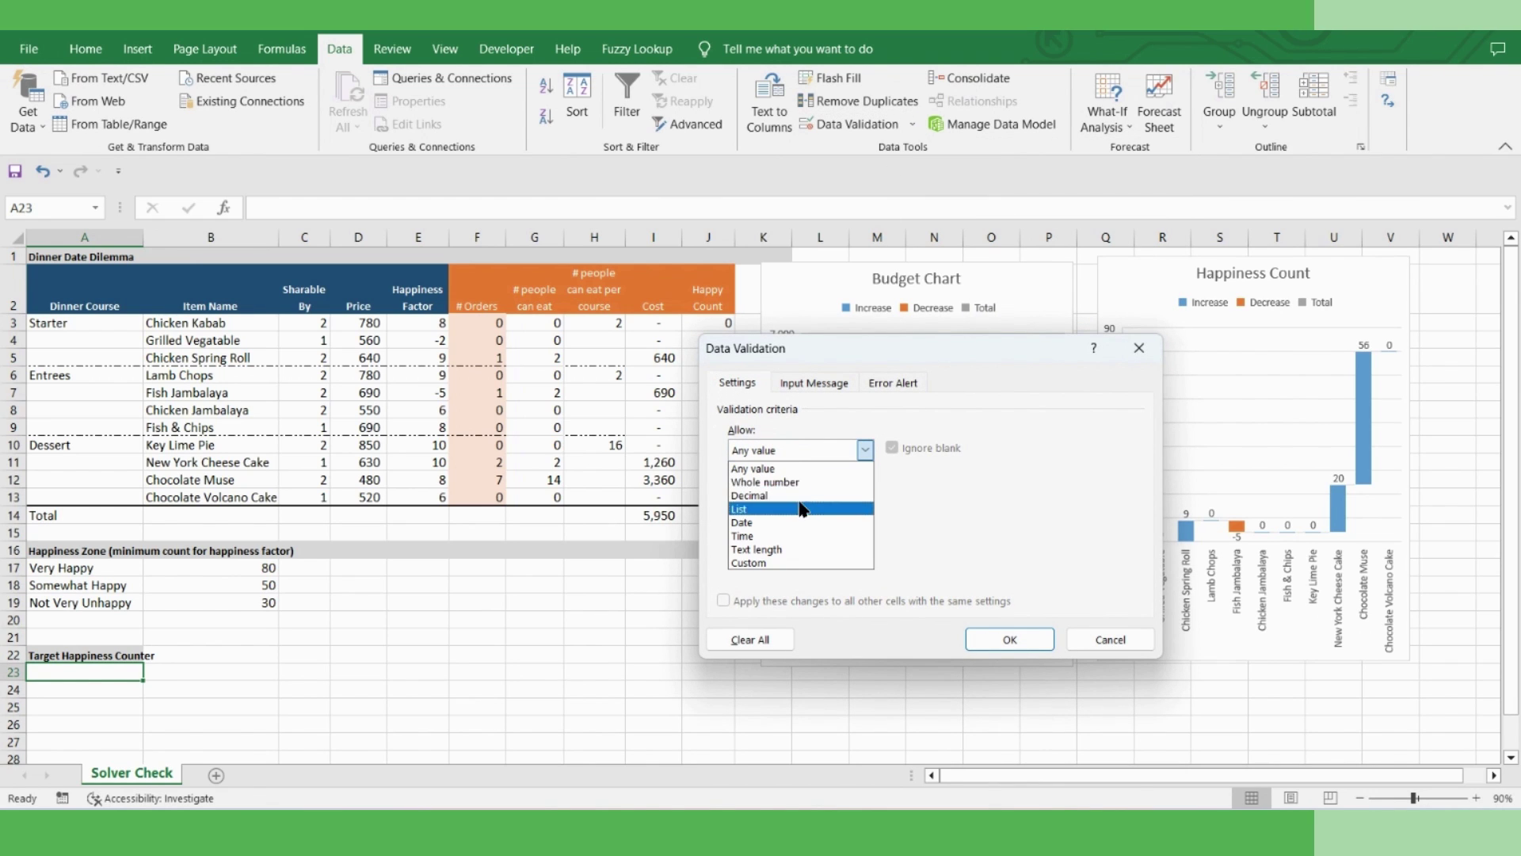
click(792, 509)
click(1015, 534)
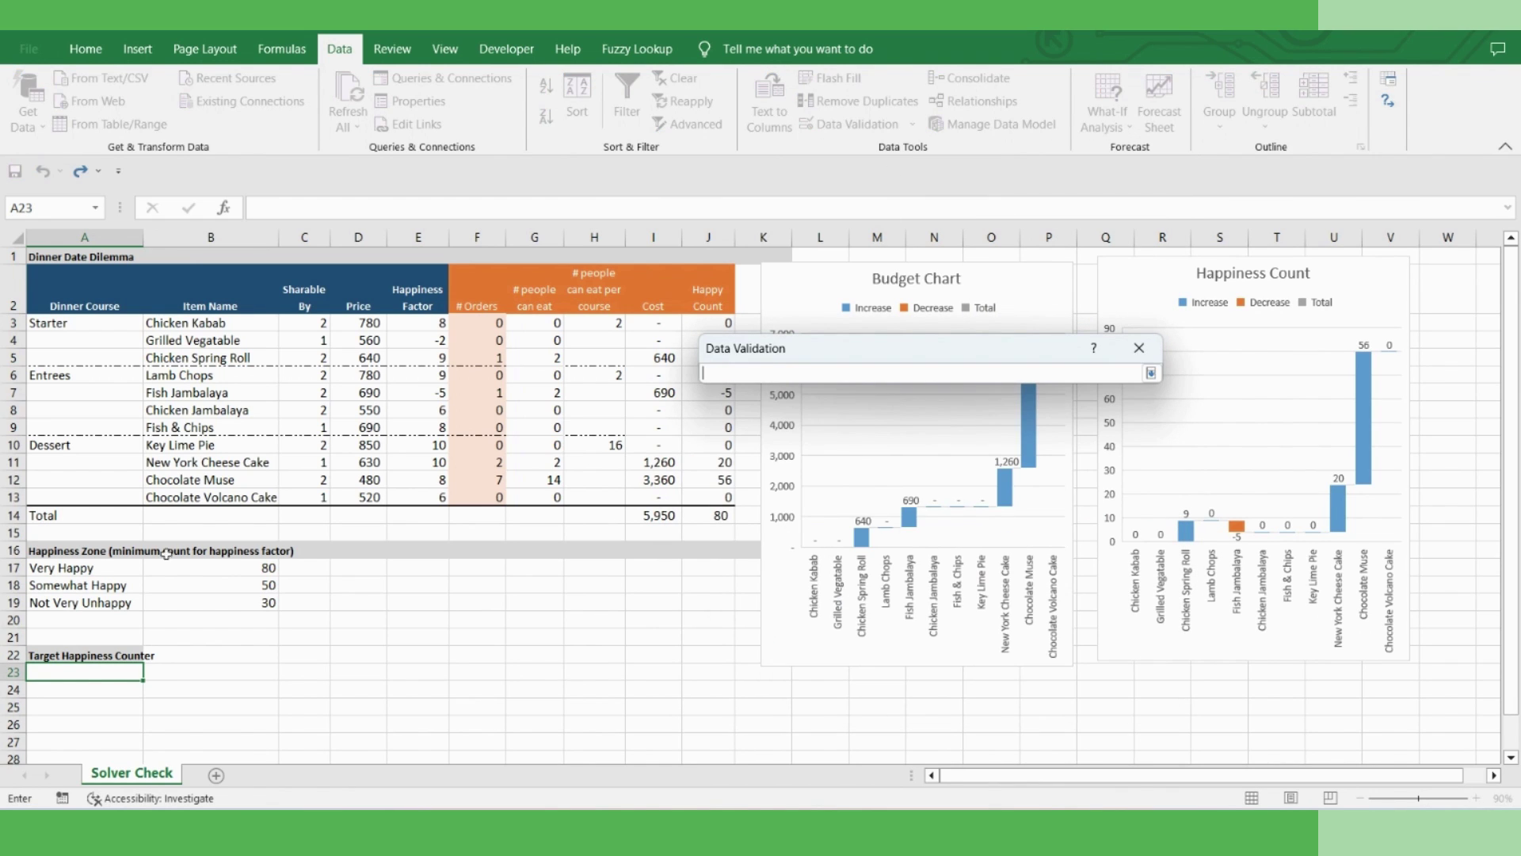
drag(83, 569, 92, 600)
click(1150, 372)
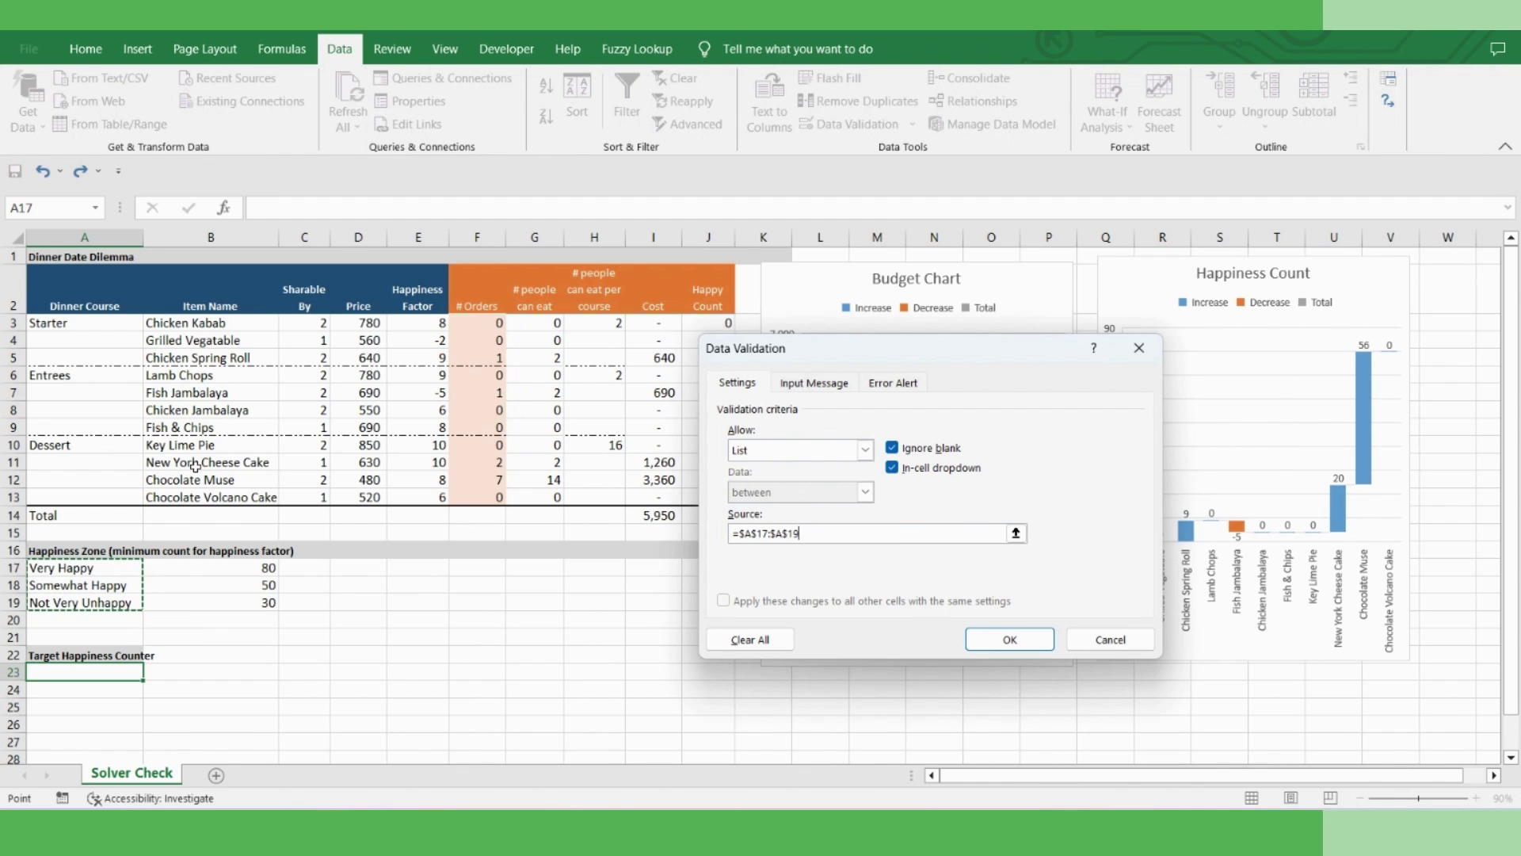
Test A23's dropdown of happiness zones, then move to B23
click(1004, 733)
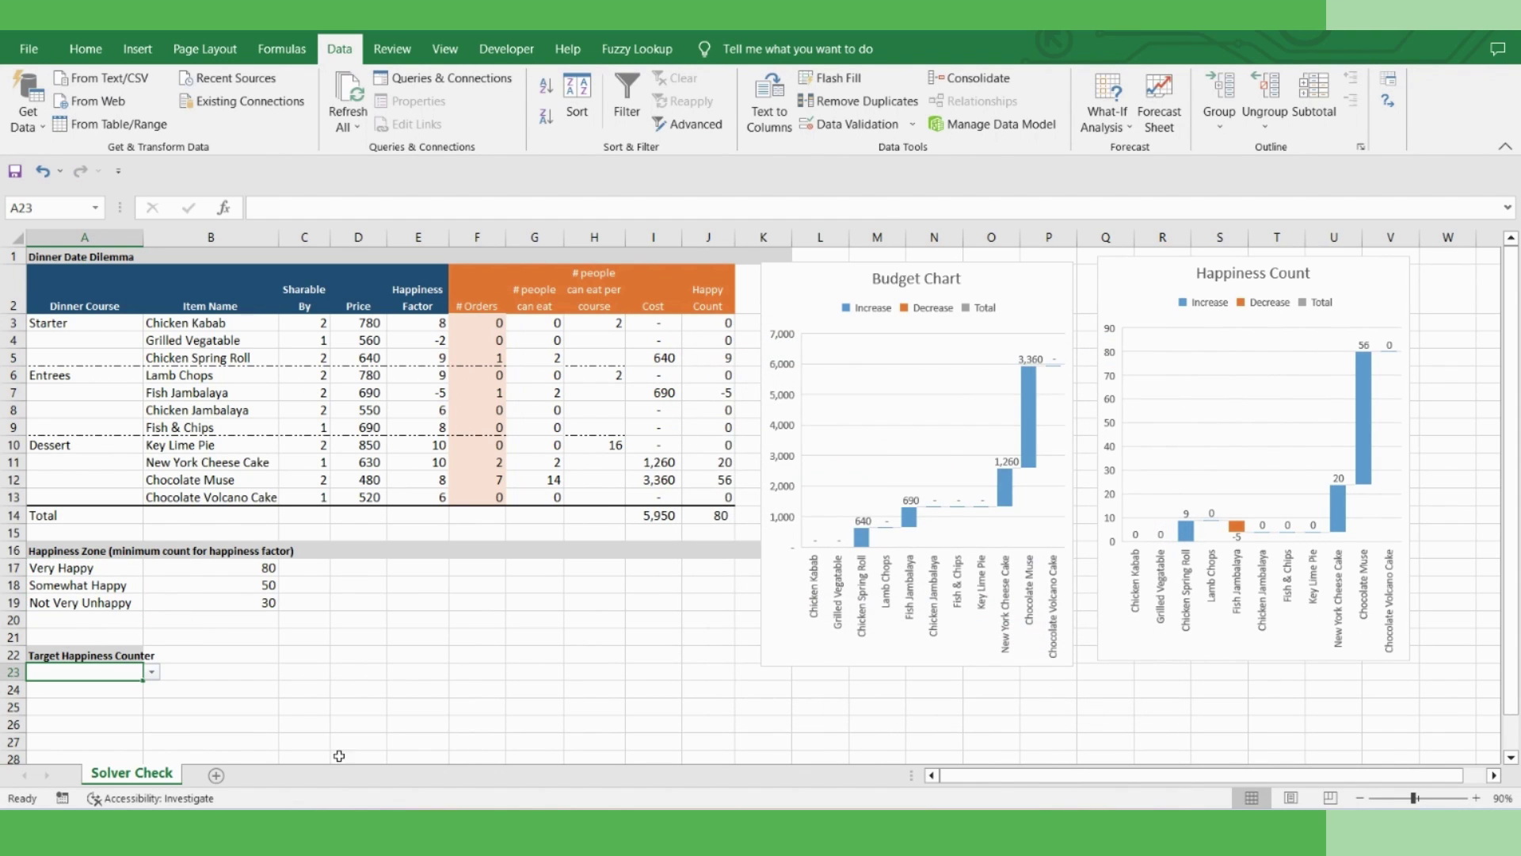
click(151, 673)
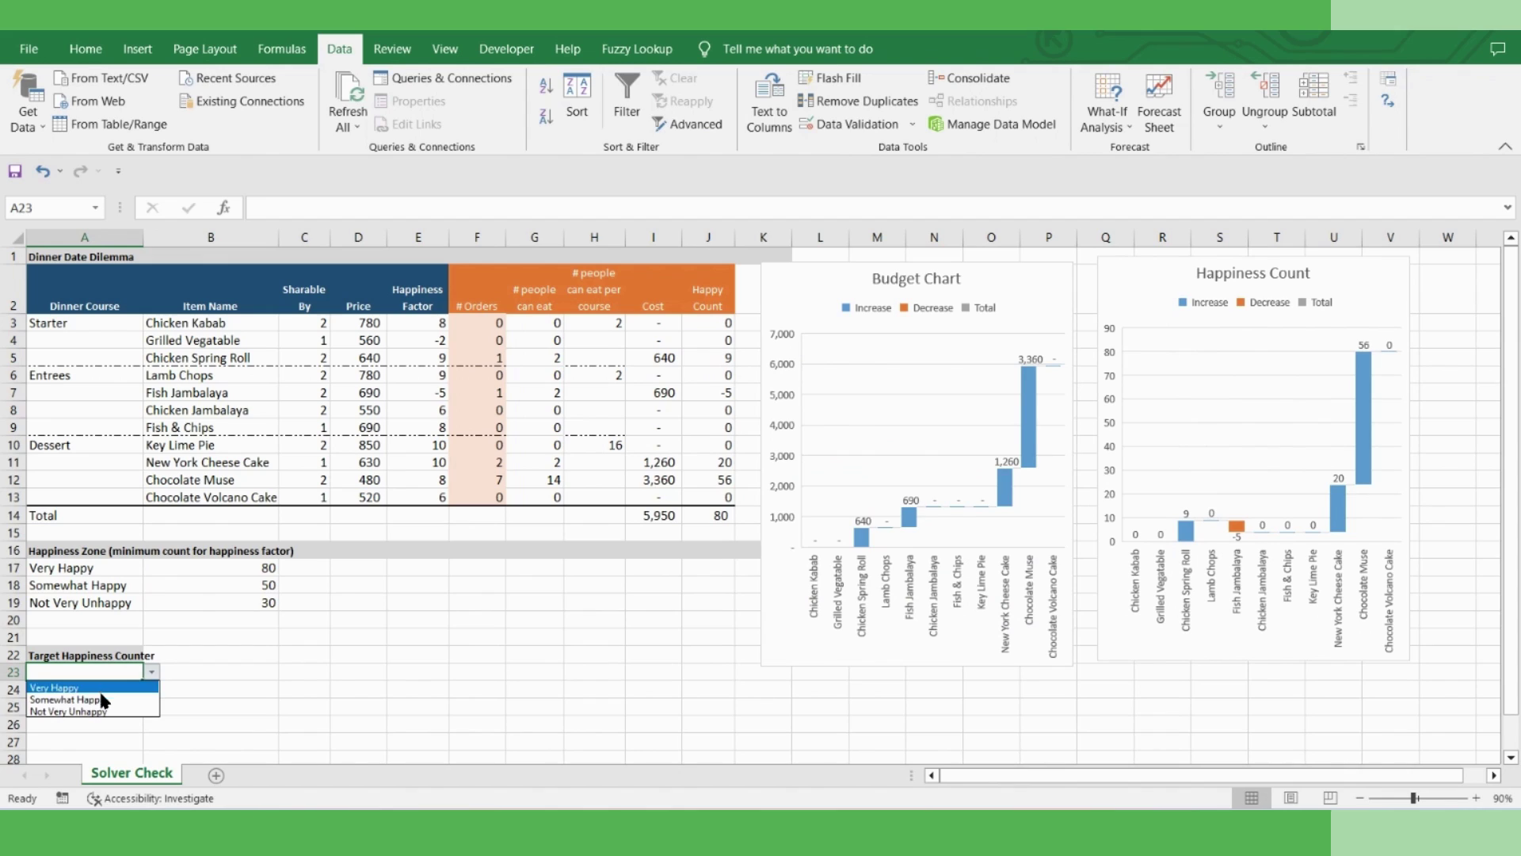
key(Up)
key(Escape)
double_click(245, 672)
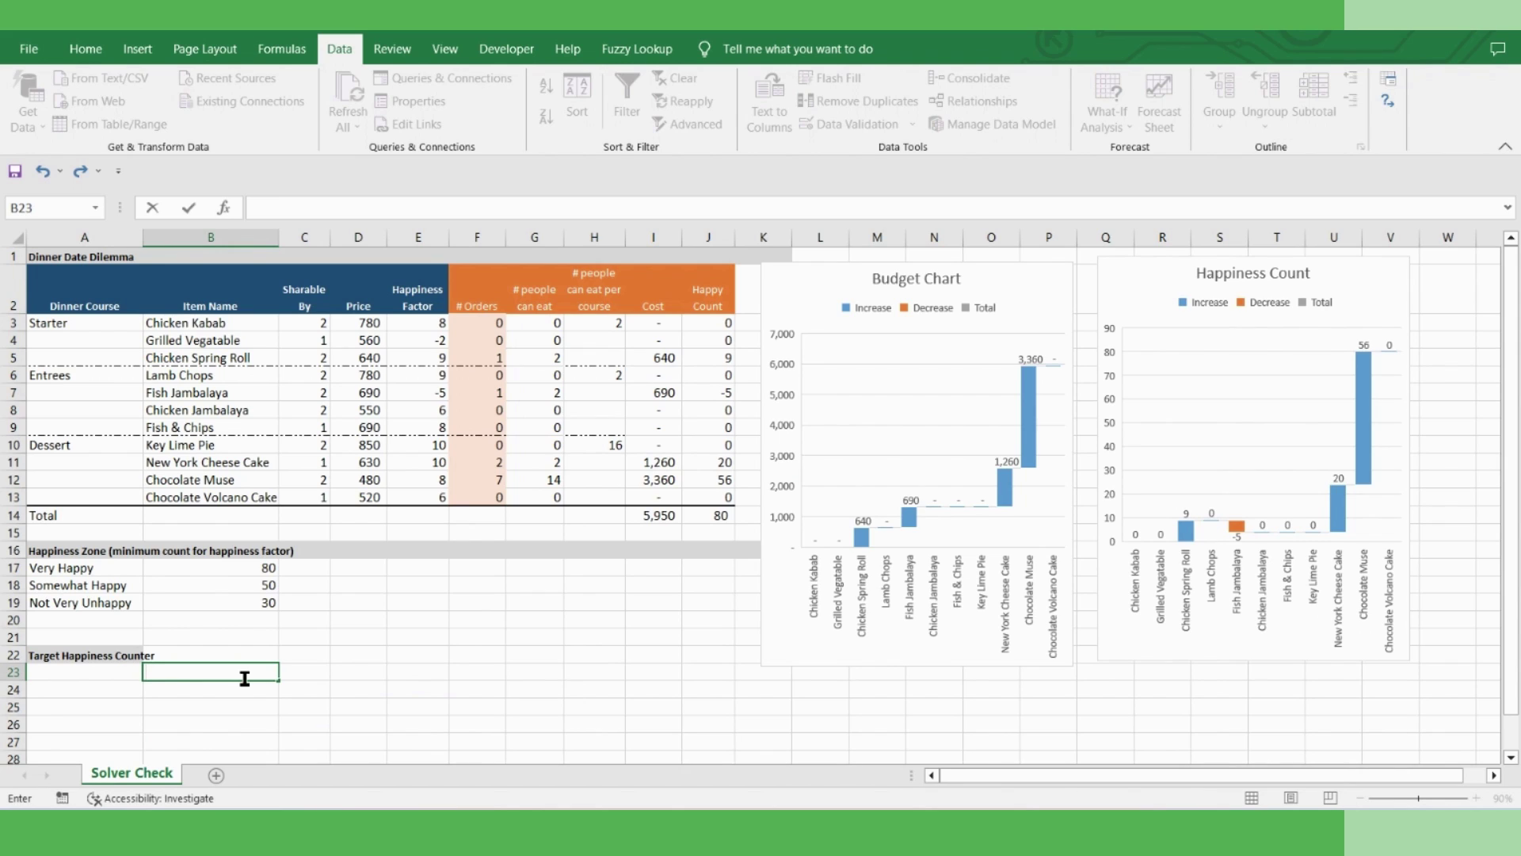
Enter =VLOOKUP(A23,A17:B19,2,FALSE) in B23
text(=Vl)
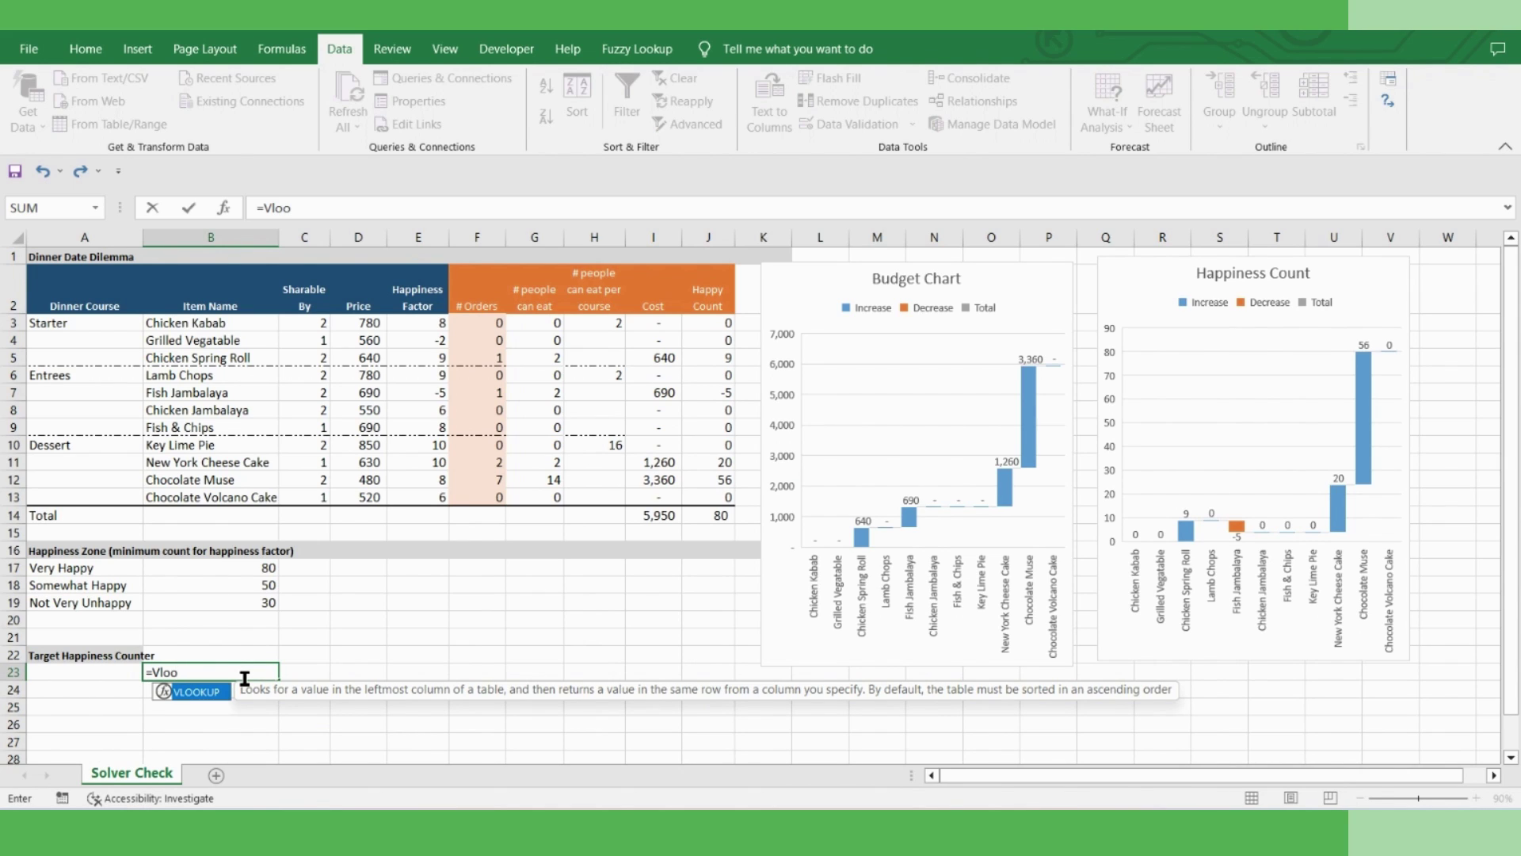
text(oo)
key(Tab)
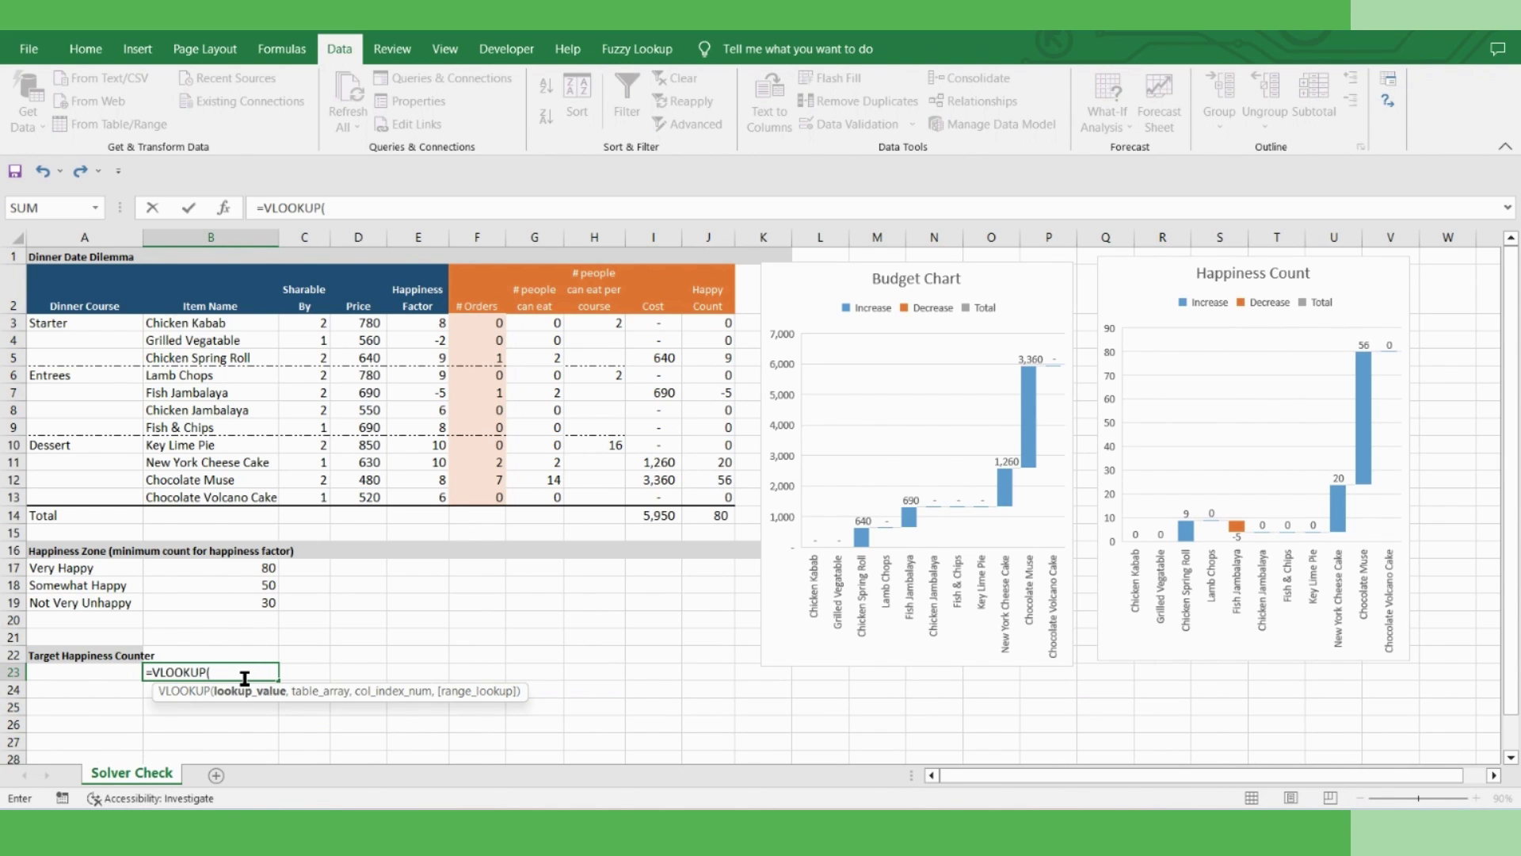
click(81, 671)
text(,)
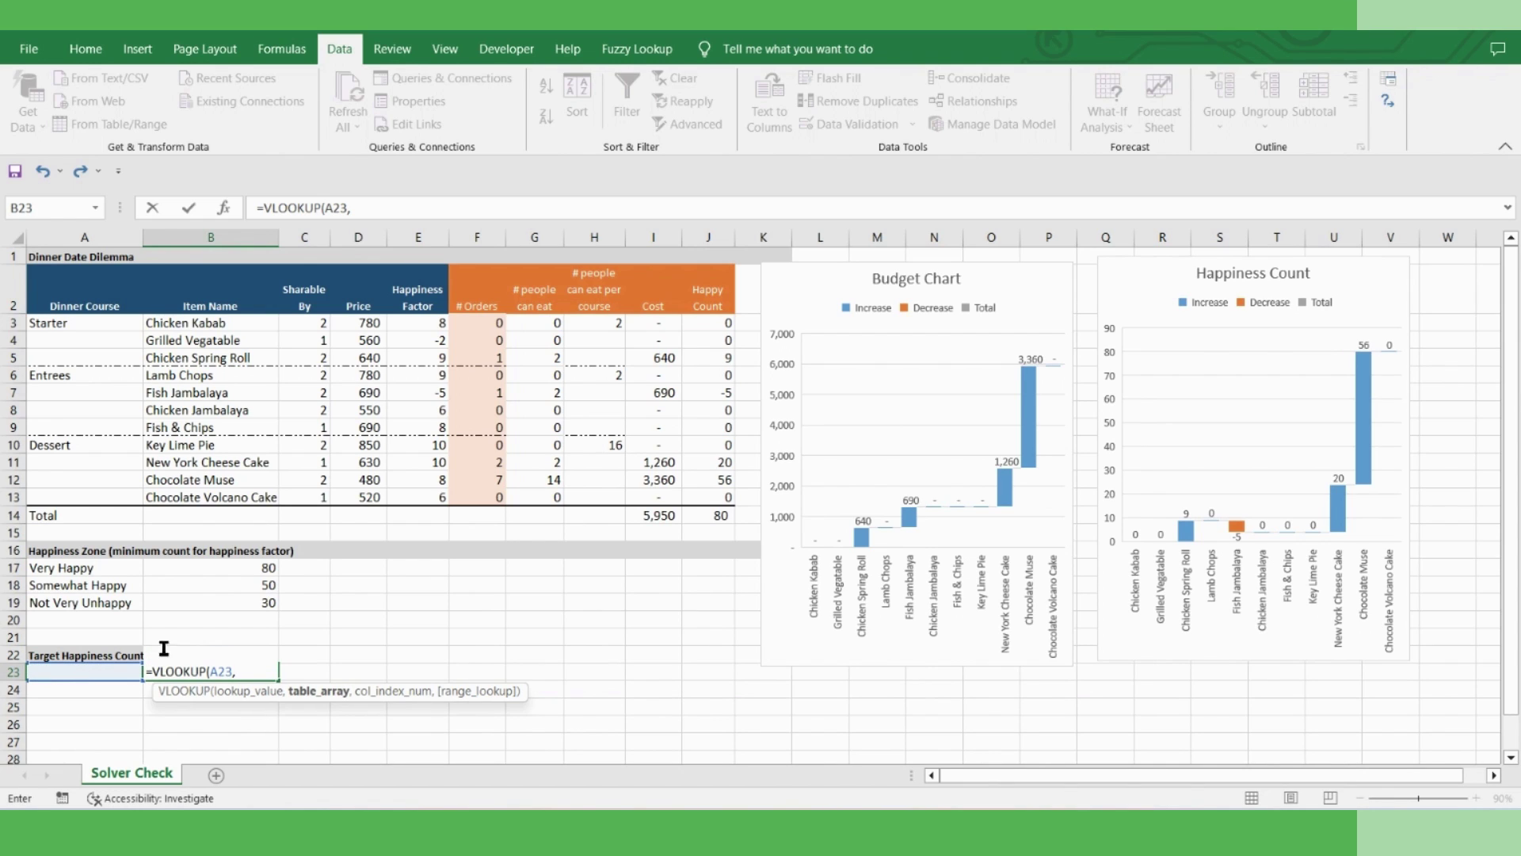
drag(85, 564, 214, 602)
click(413, 208)
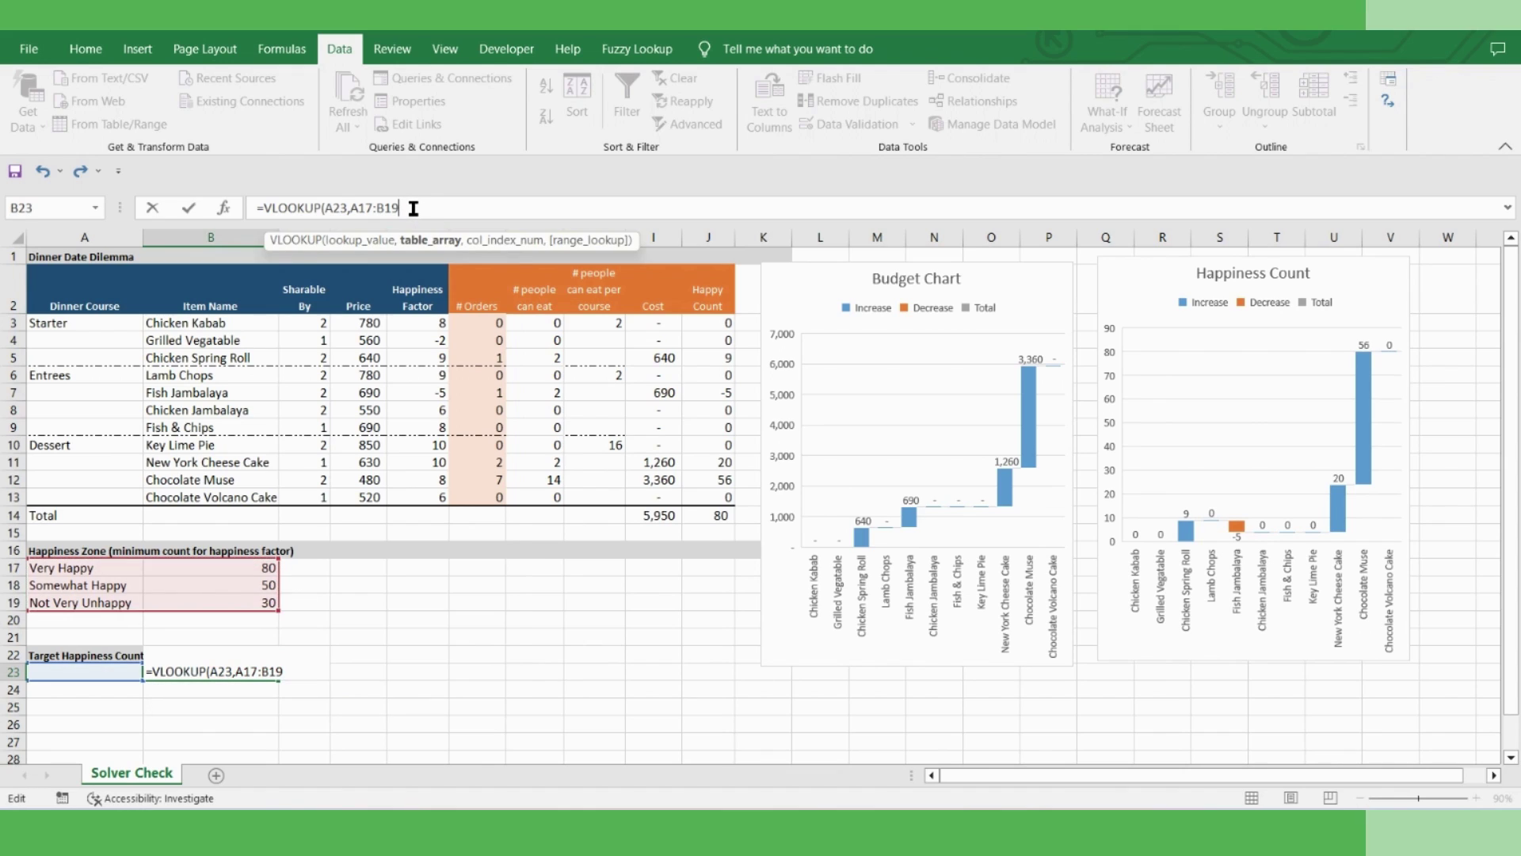
text(,2,)
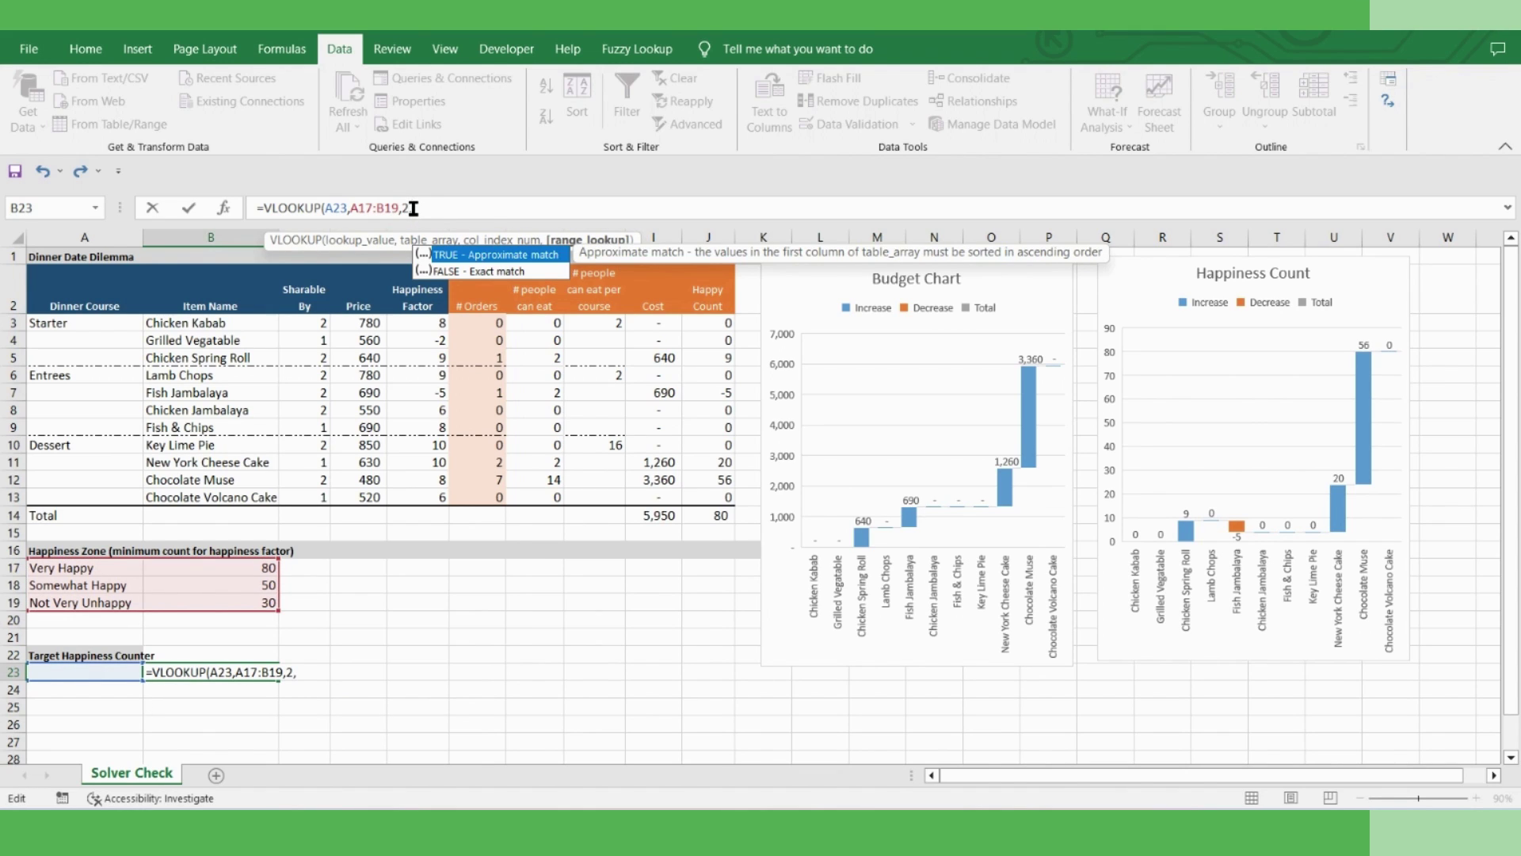
click(476, 274)
double_click(475, 273)
key(Return)
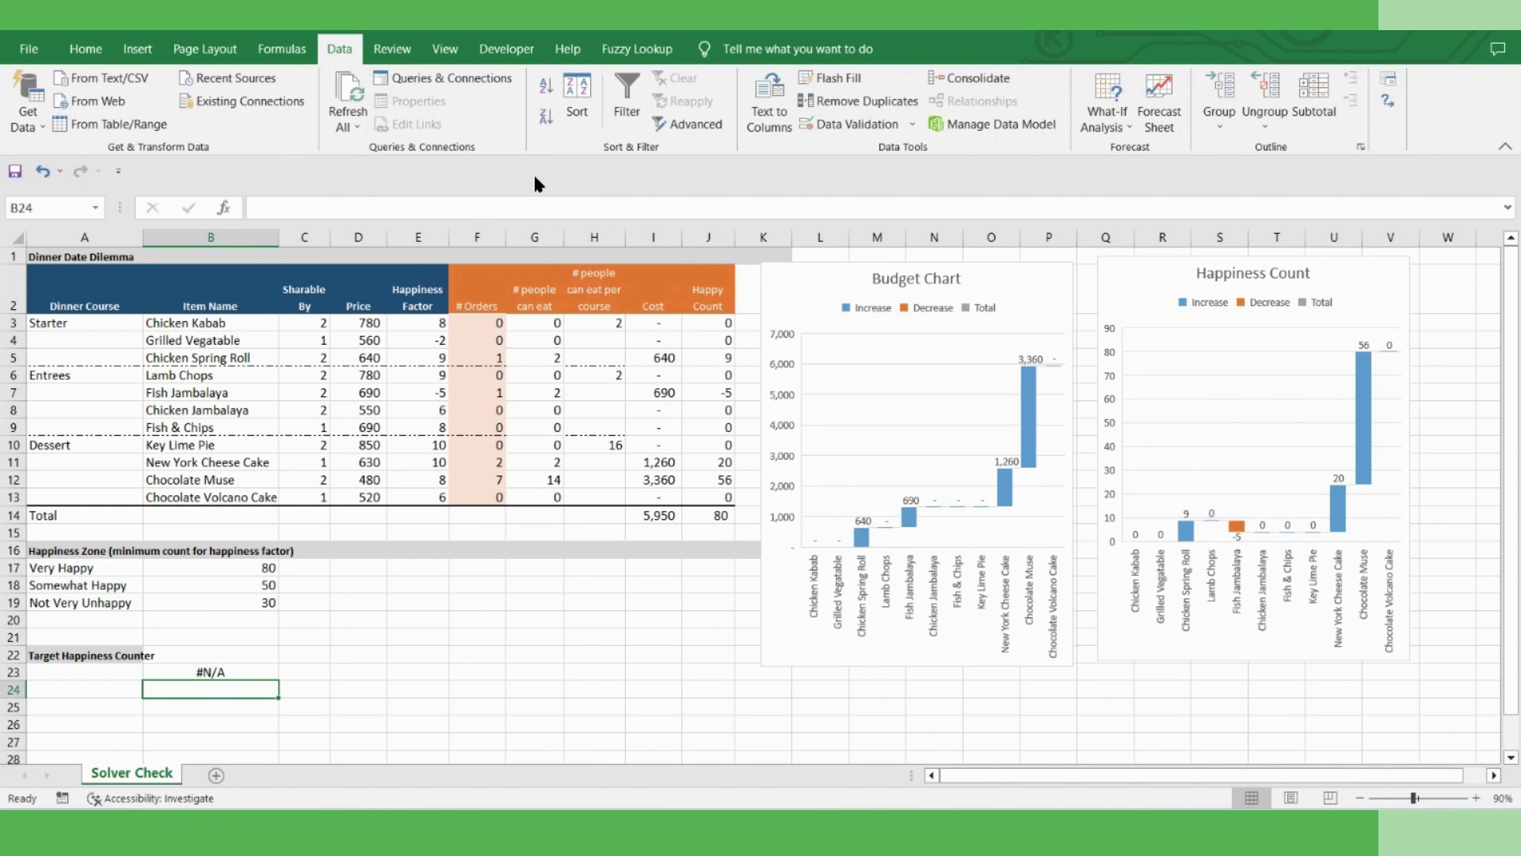
Test the lookup by choosing Very Happy, then Somewhat Happy in A23, giving 50
click(117, 670)
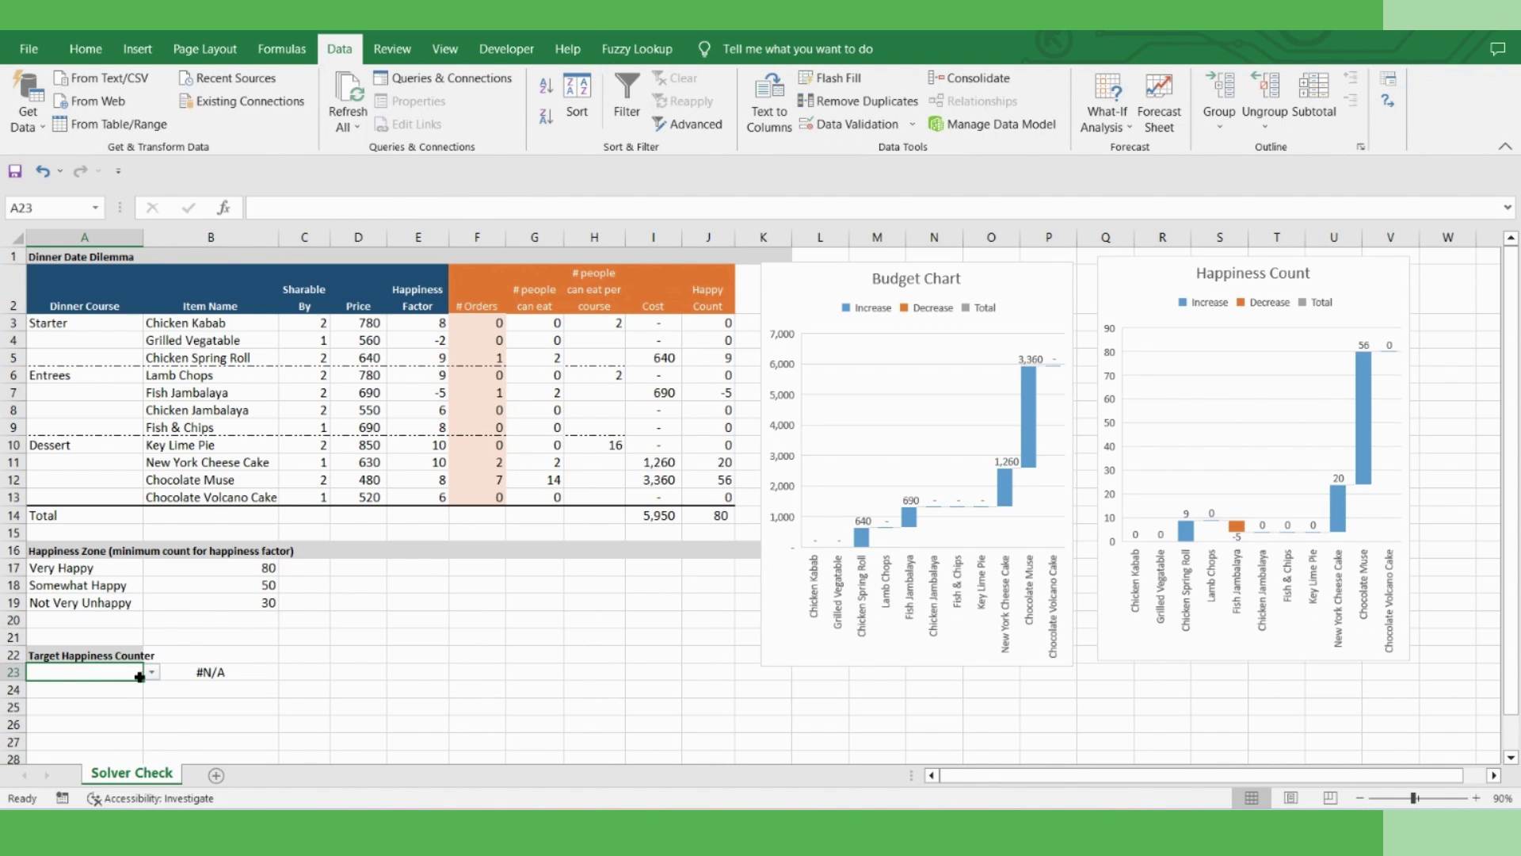
click(150, 672)
click(131, 688)
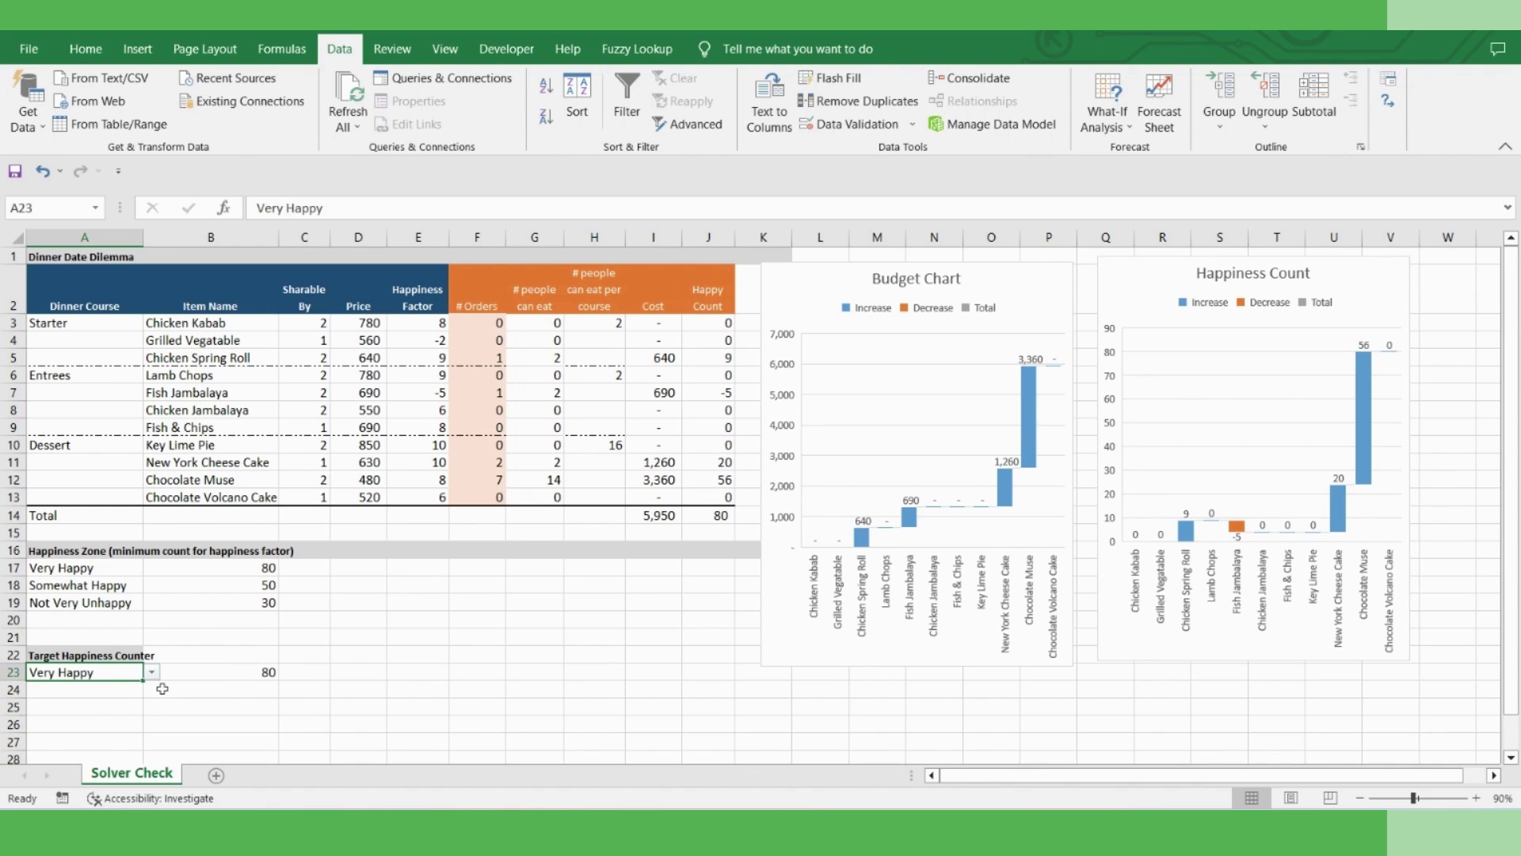
click(152, 673)
click(79, 700)
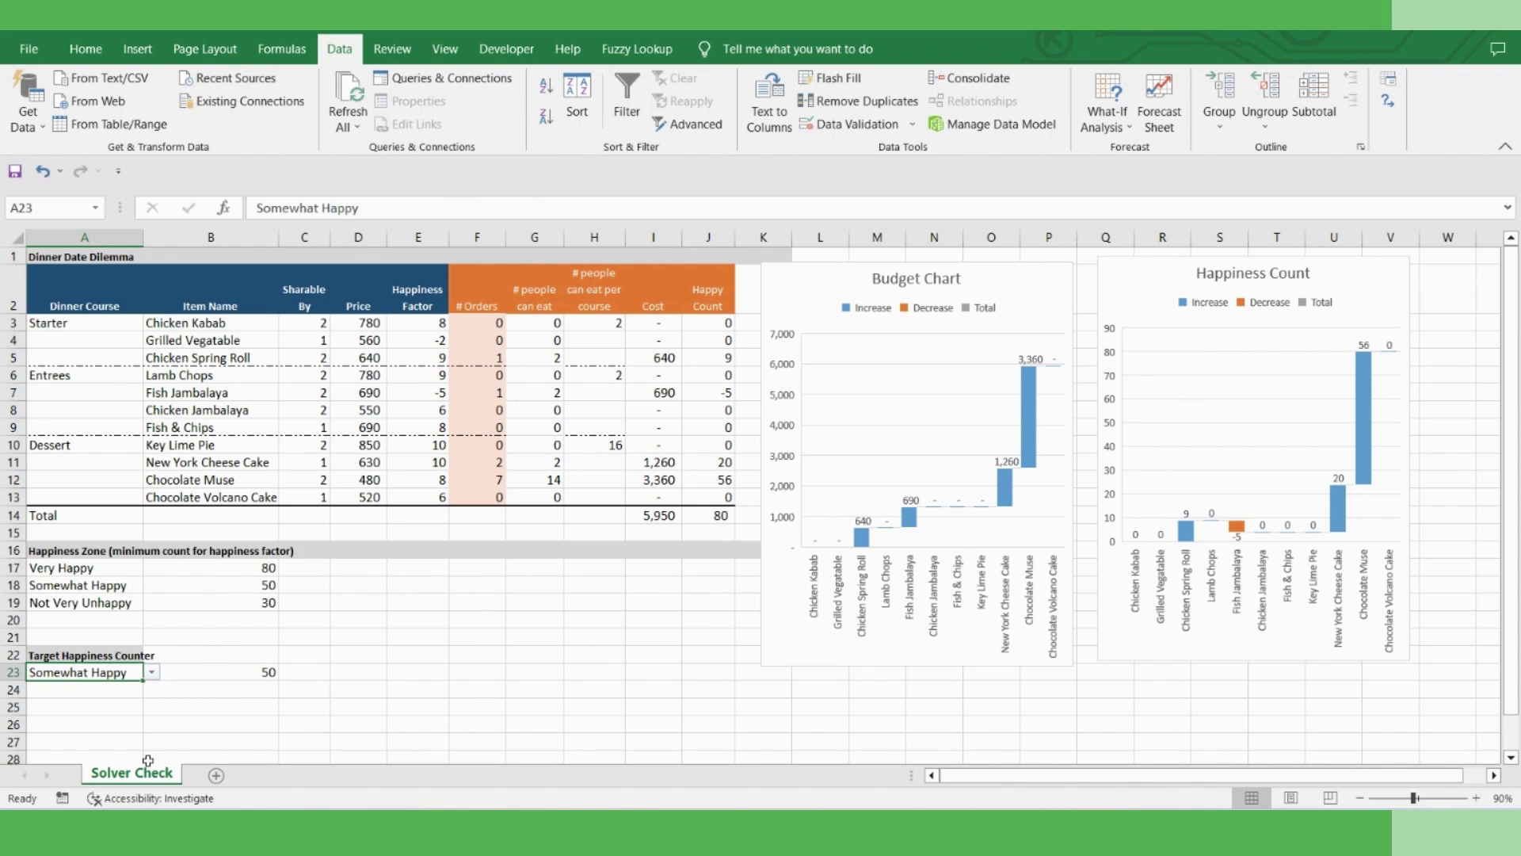
click(210, 676)
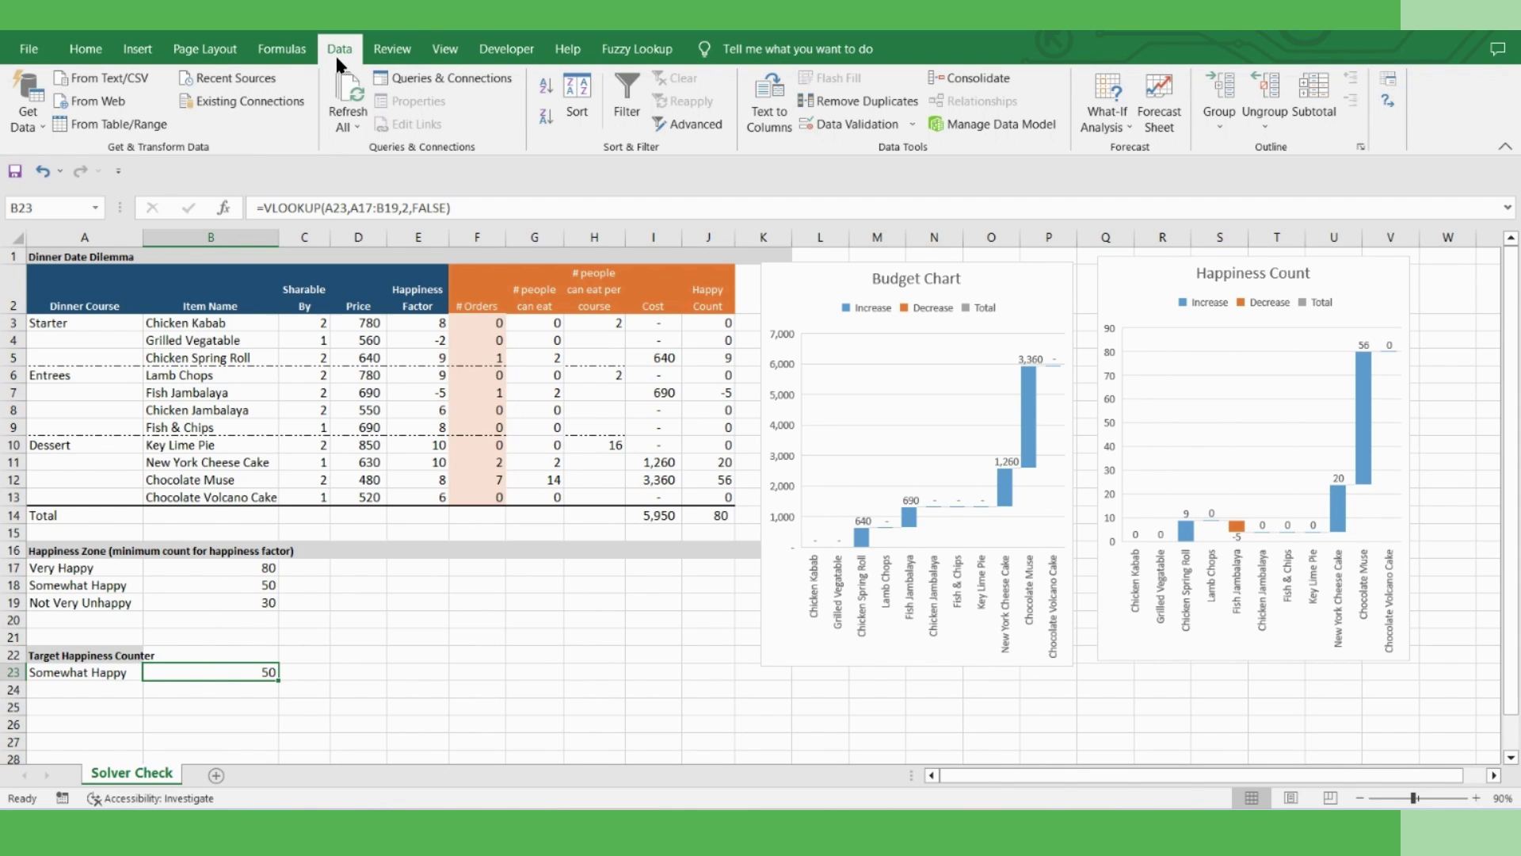
Change the $J$14 >= 80 constraint to >= $B$23 and re-solve: cost 4,180, Happy Count 50
click(1387, 106)
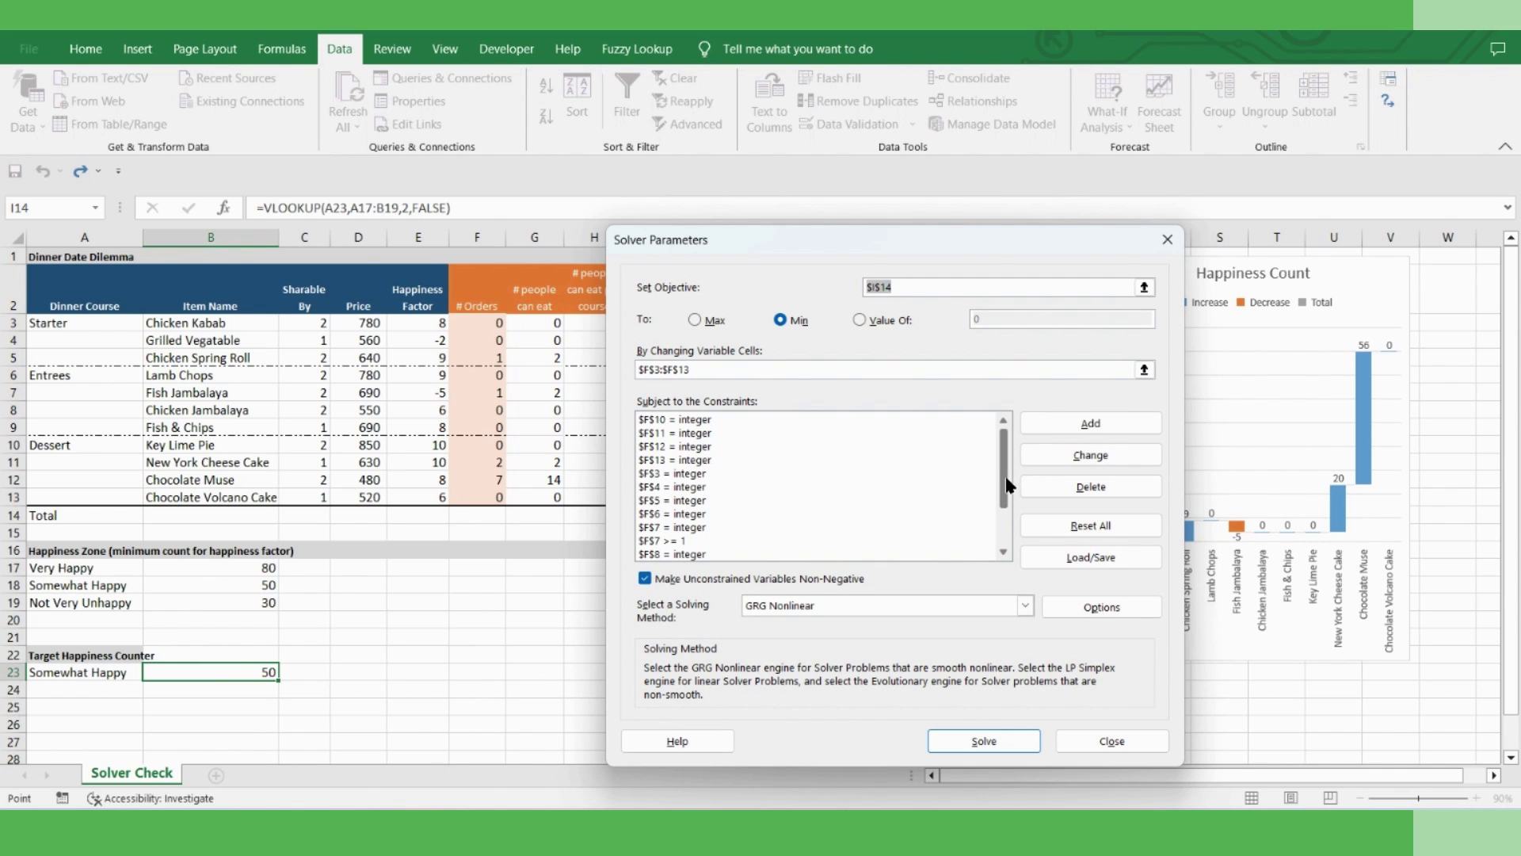
scroll(1006, 485, down, 2)
click(673, 554)
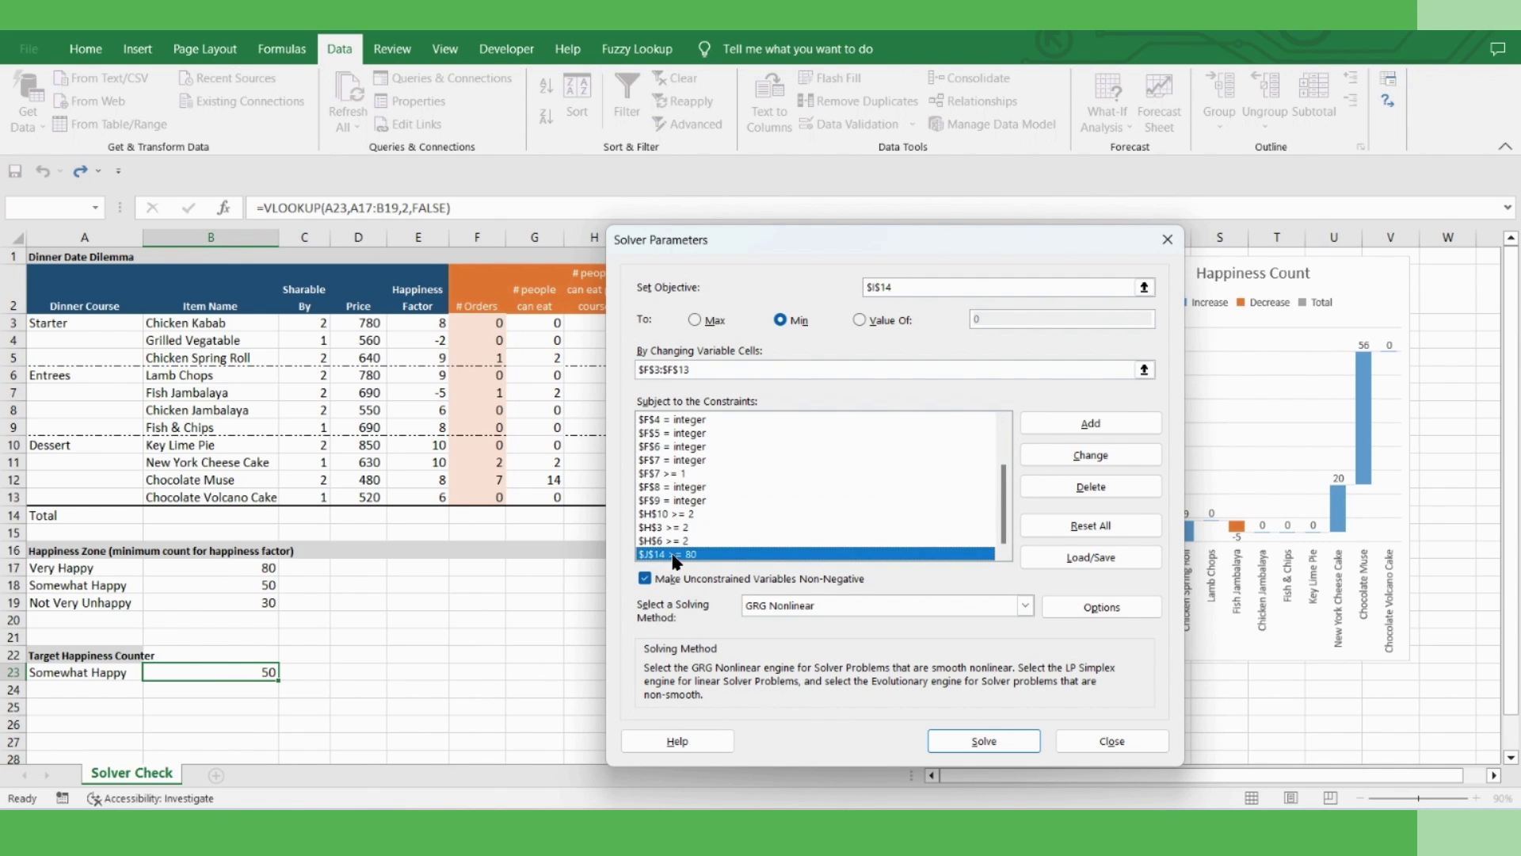
click(1077, 457)
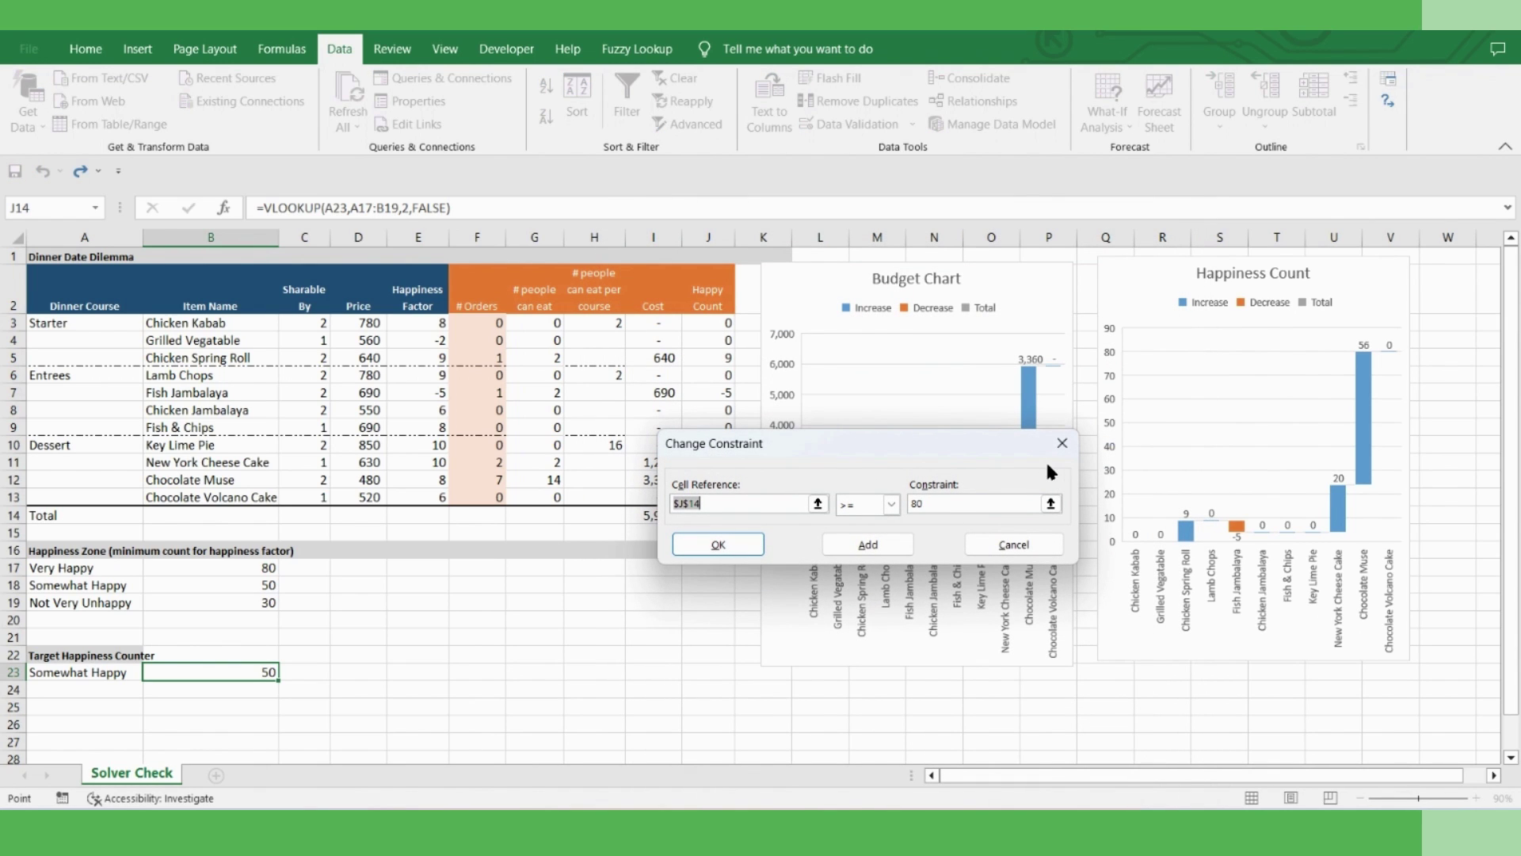
click(952, 504)
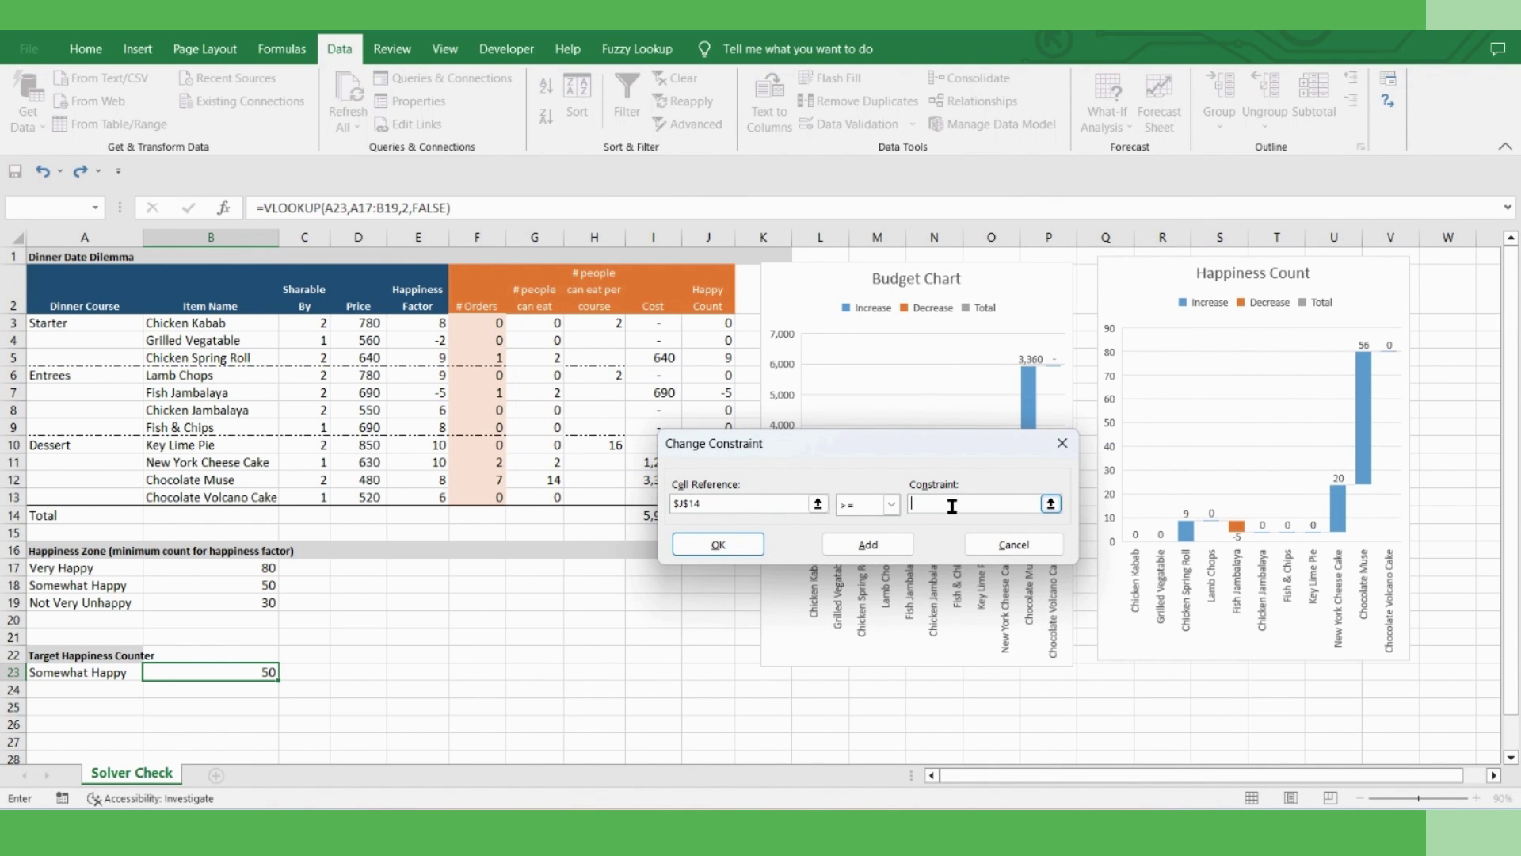
click(241, 672)
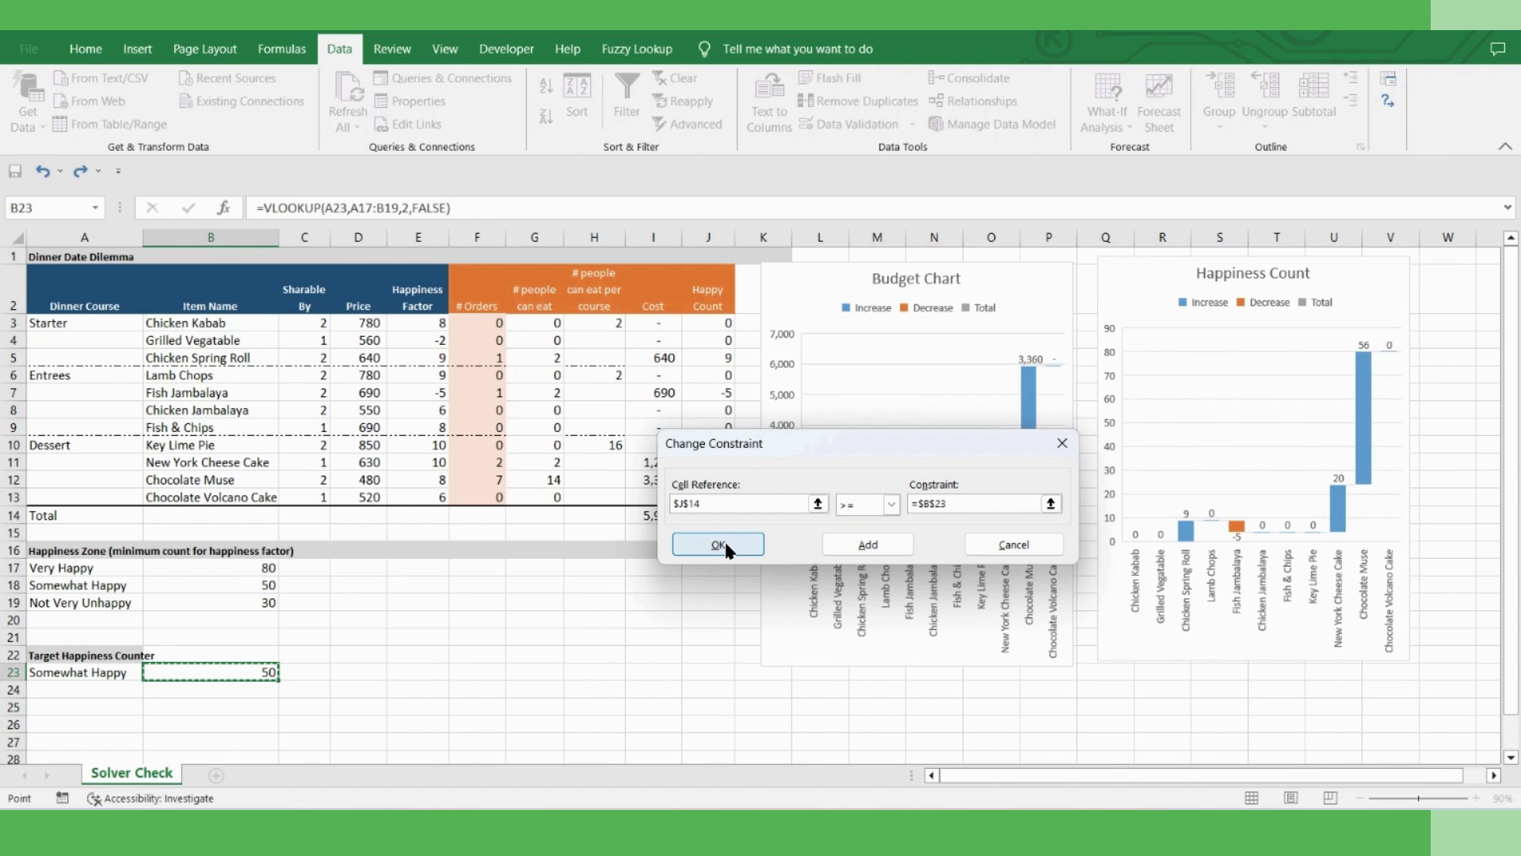
click(725, 538)
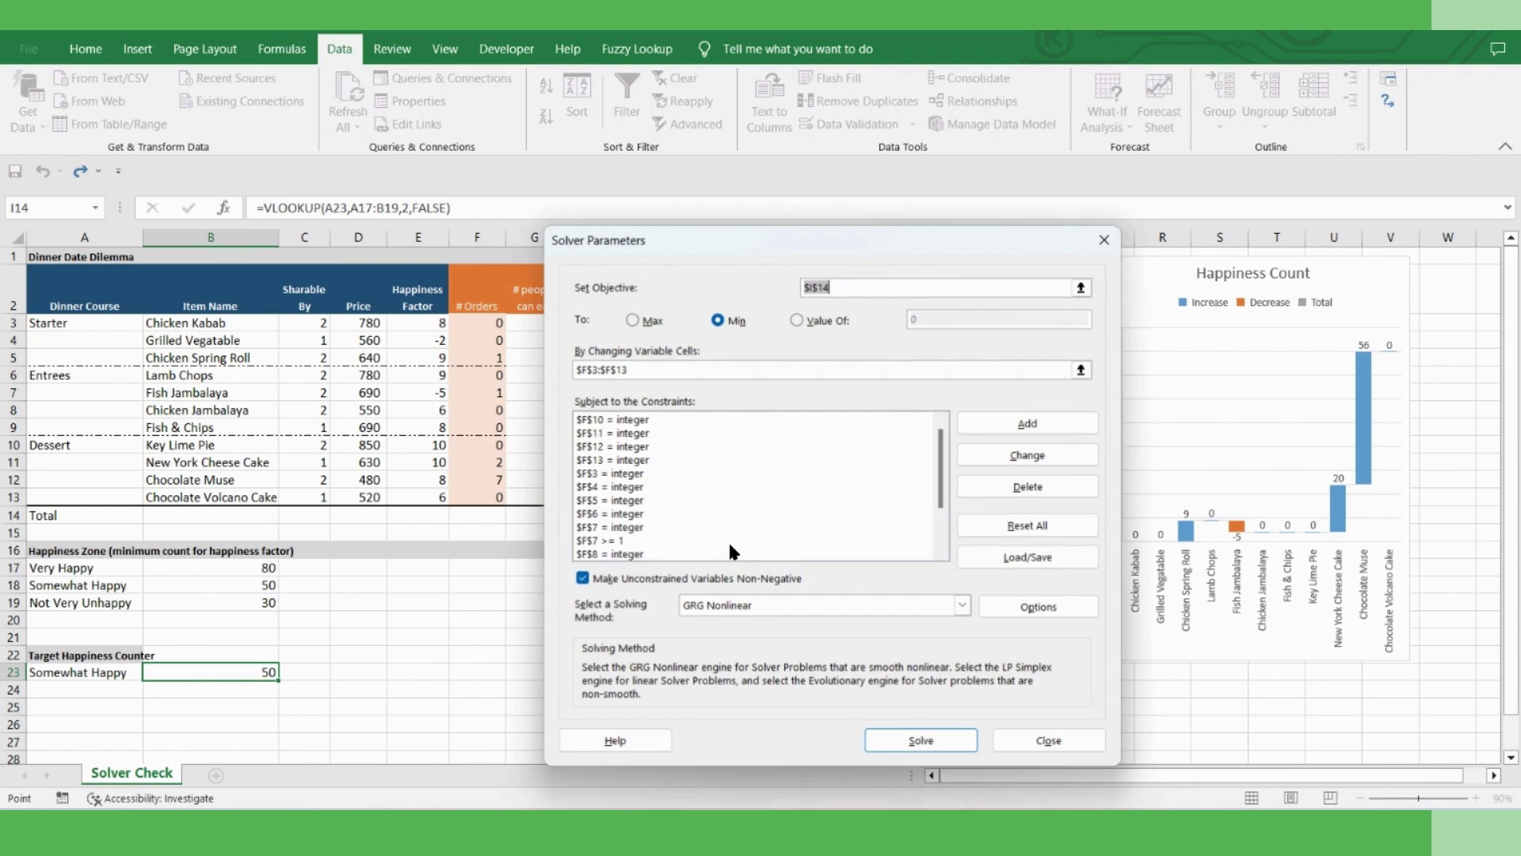
click(922, 741)
click(514, 450)
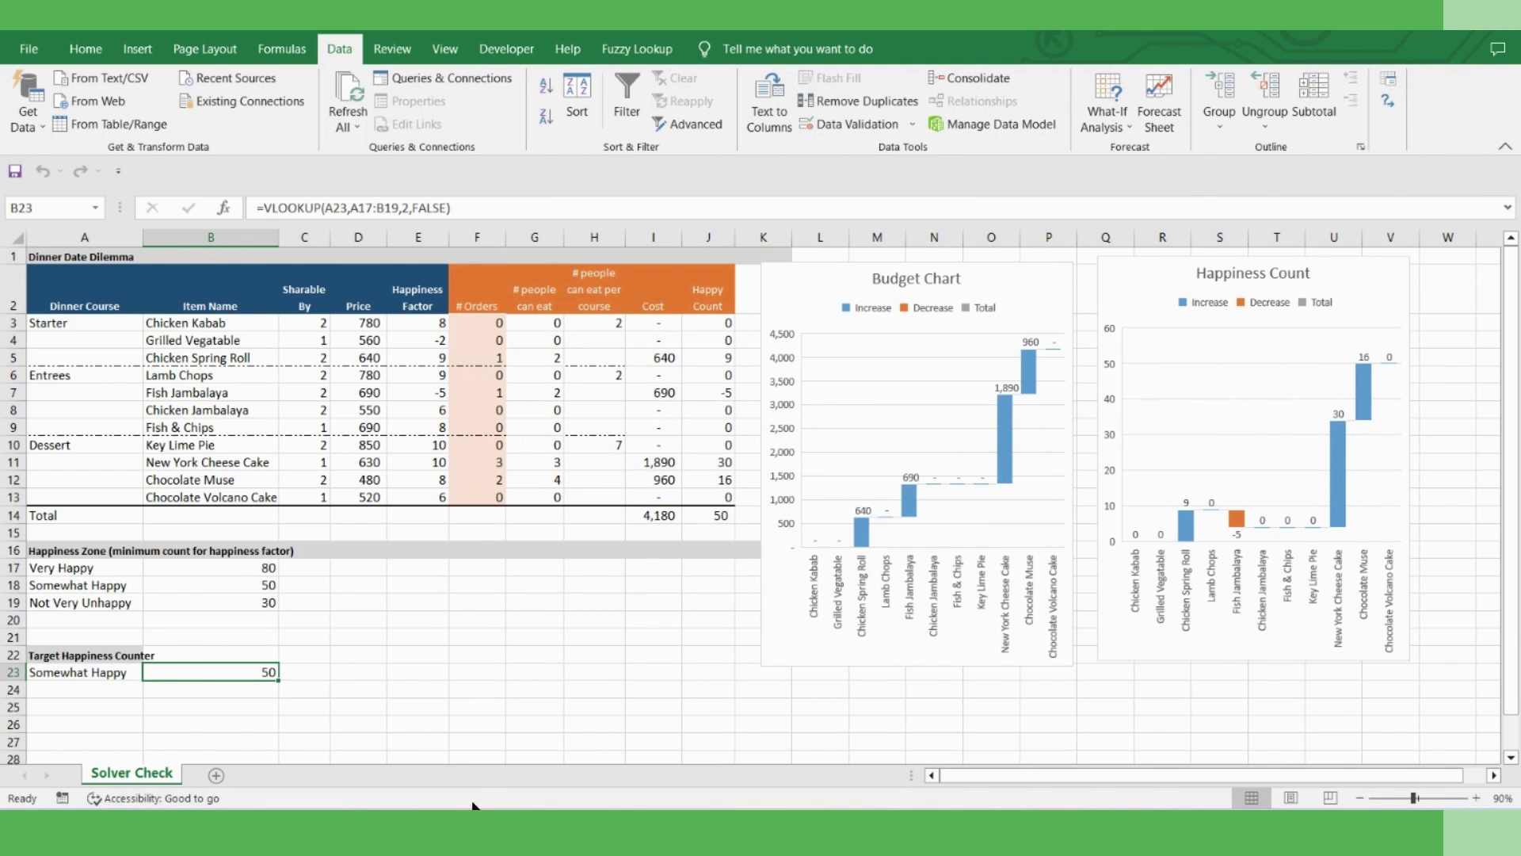
Choose Very Happy in A23 and re-solve, keeping the Solver solution
click(76, 672)
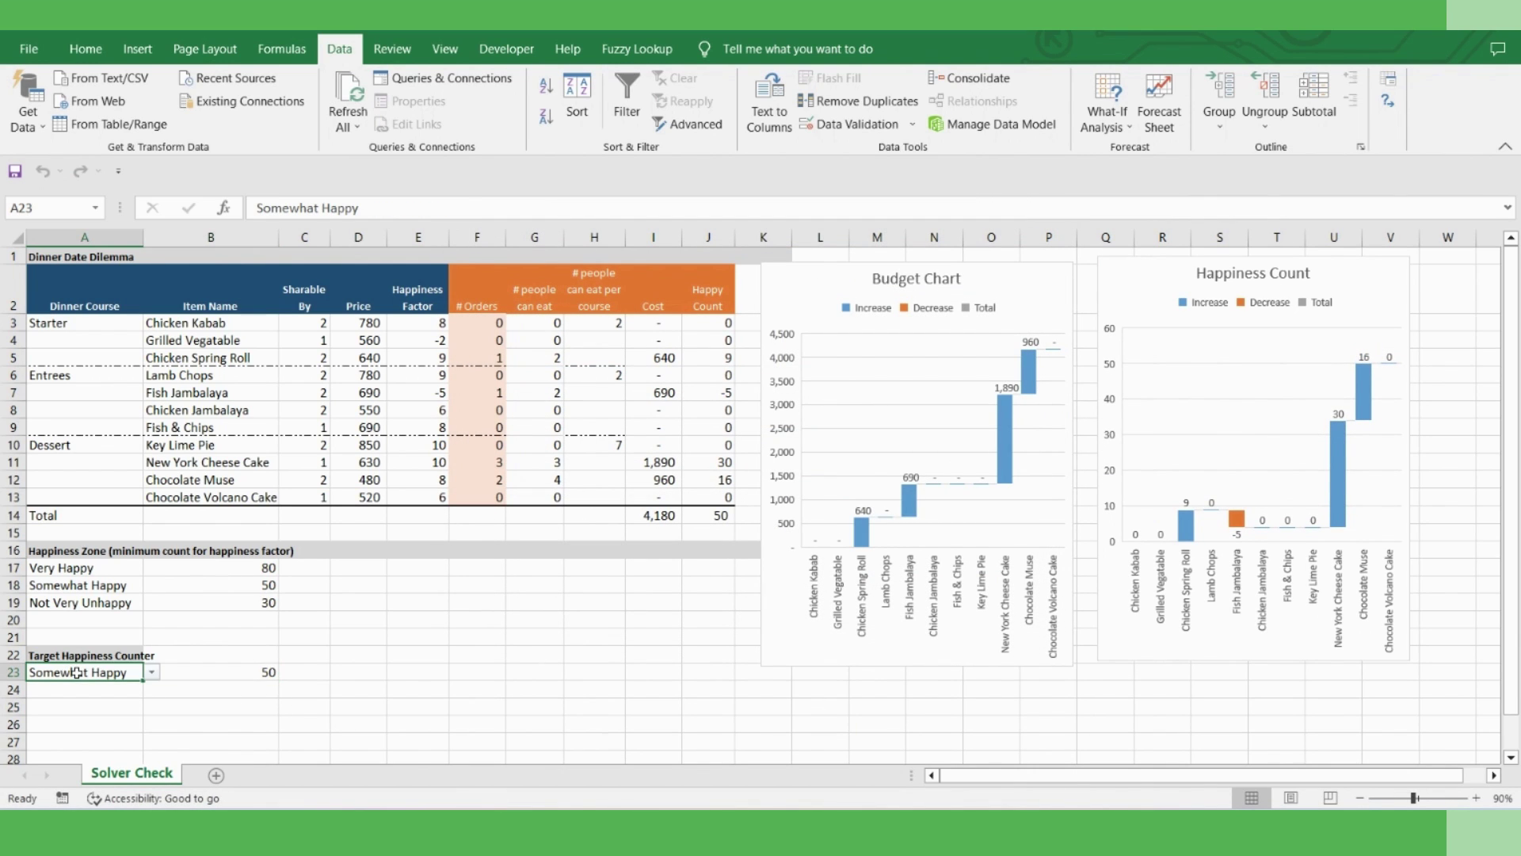
click(151, 672)
click(88, 687)
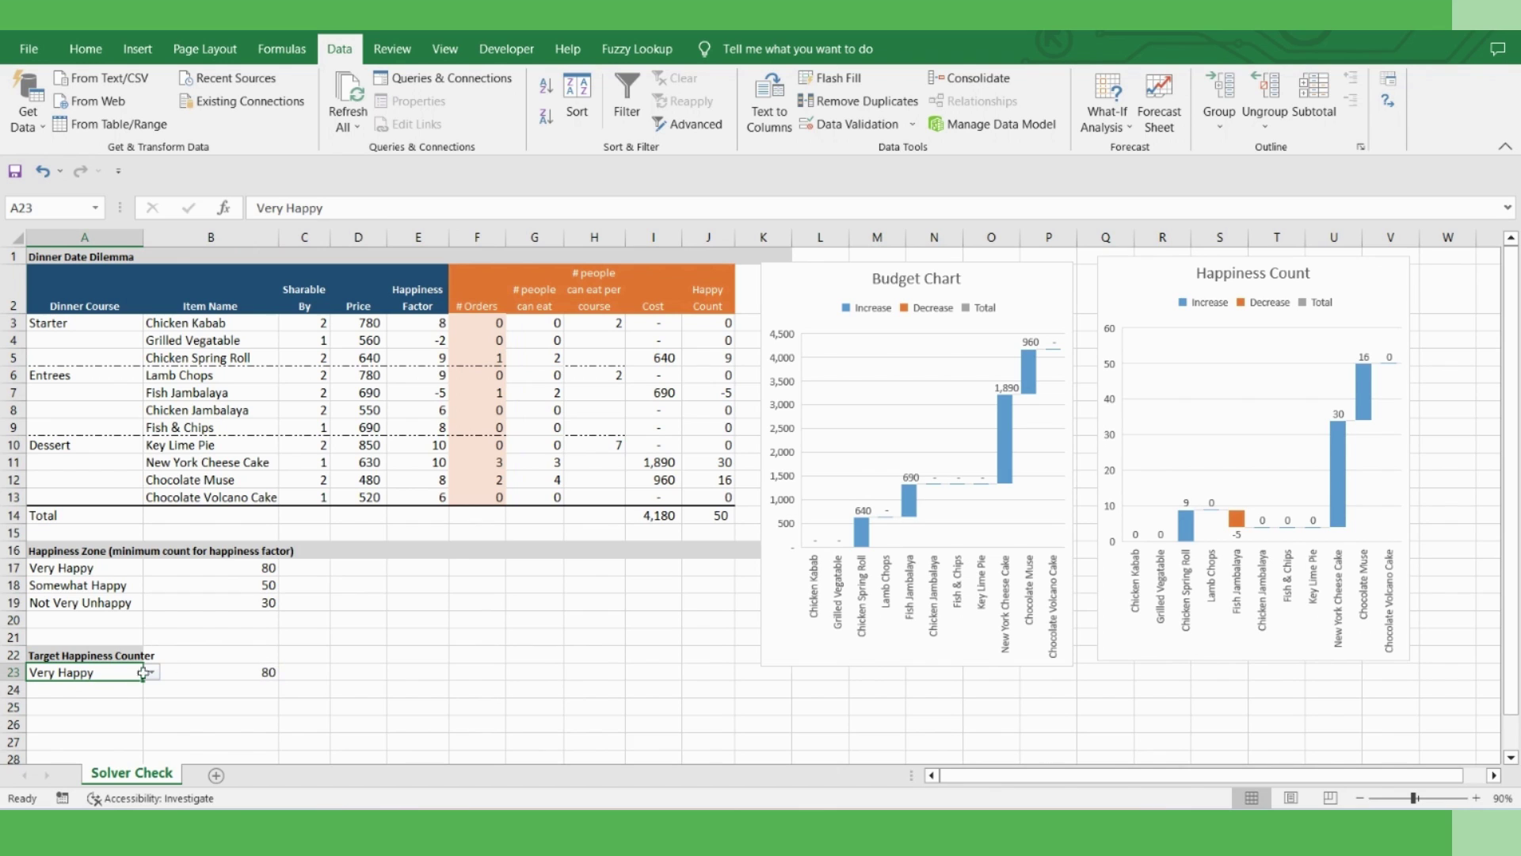
click(1390, 103)
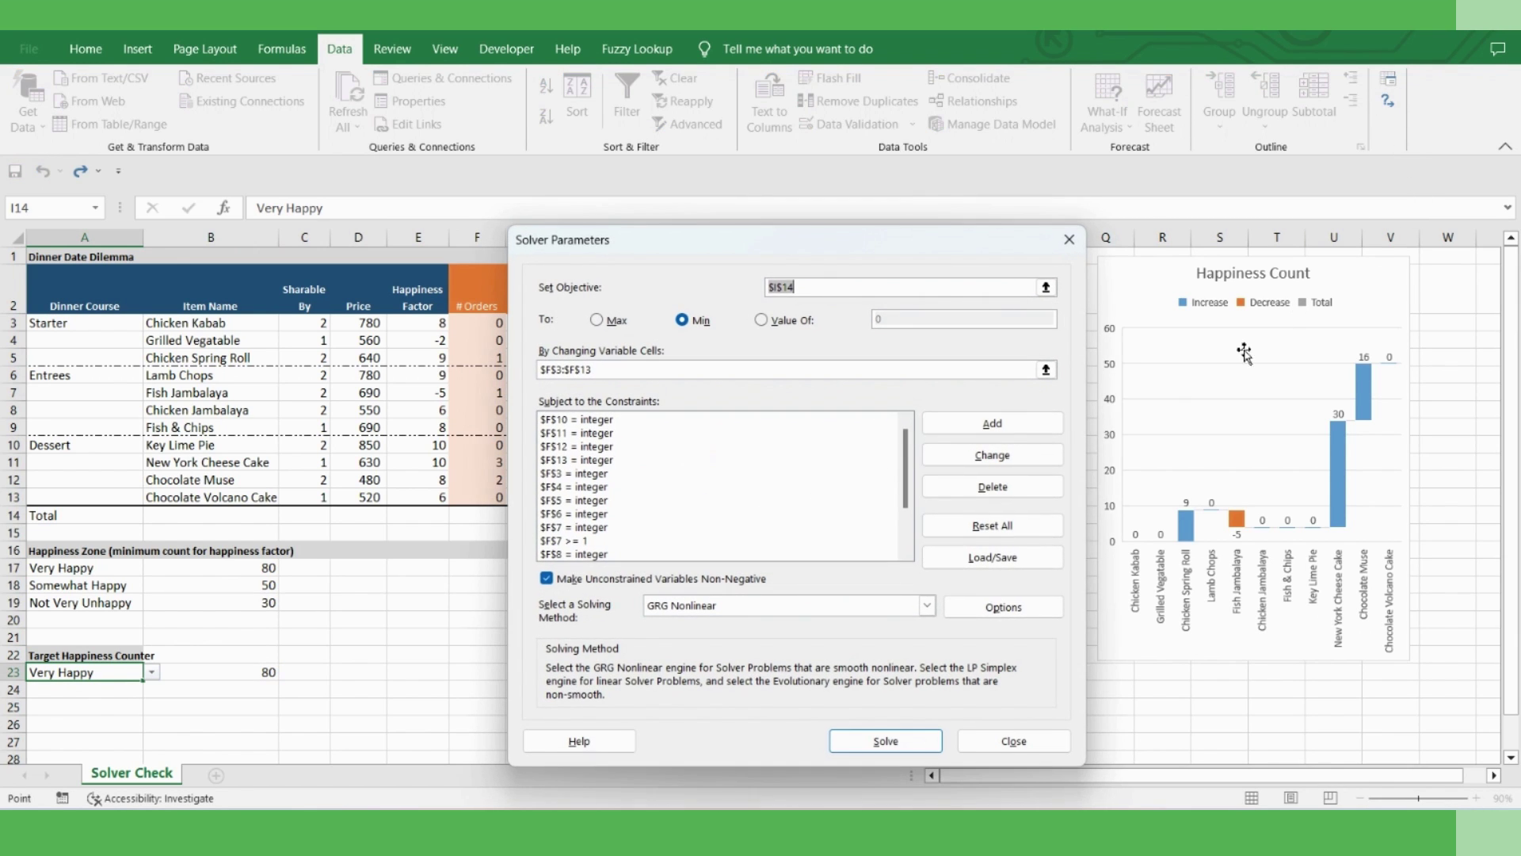
click(877, 743)
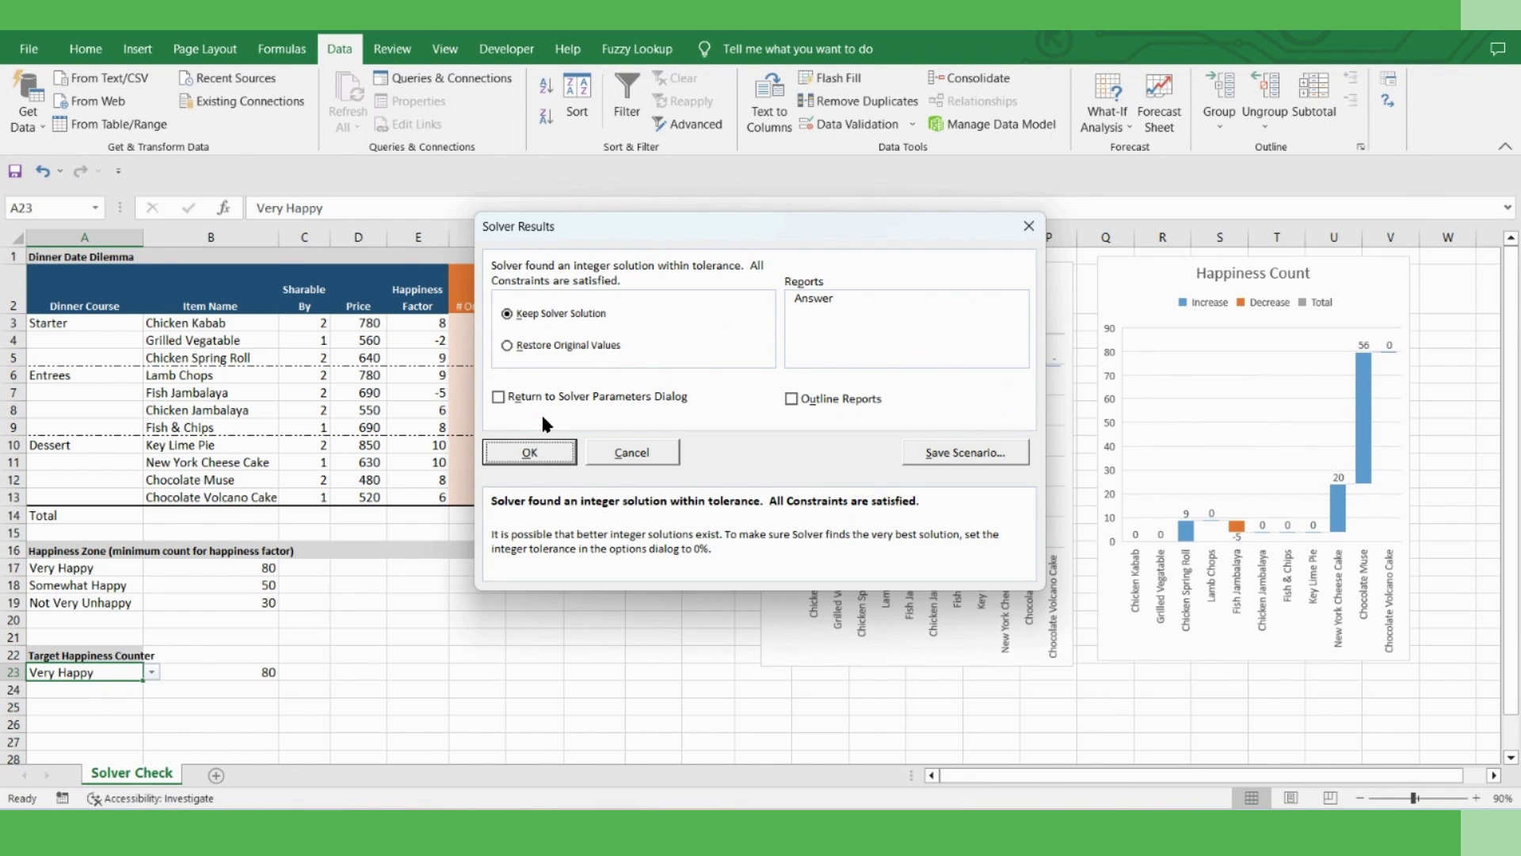
click(531, 454)
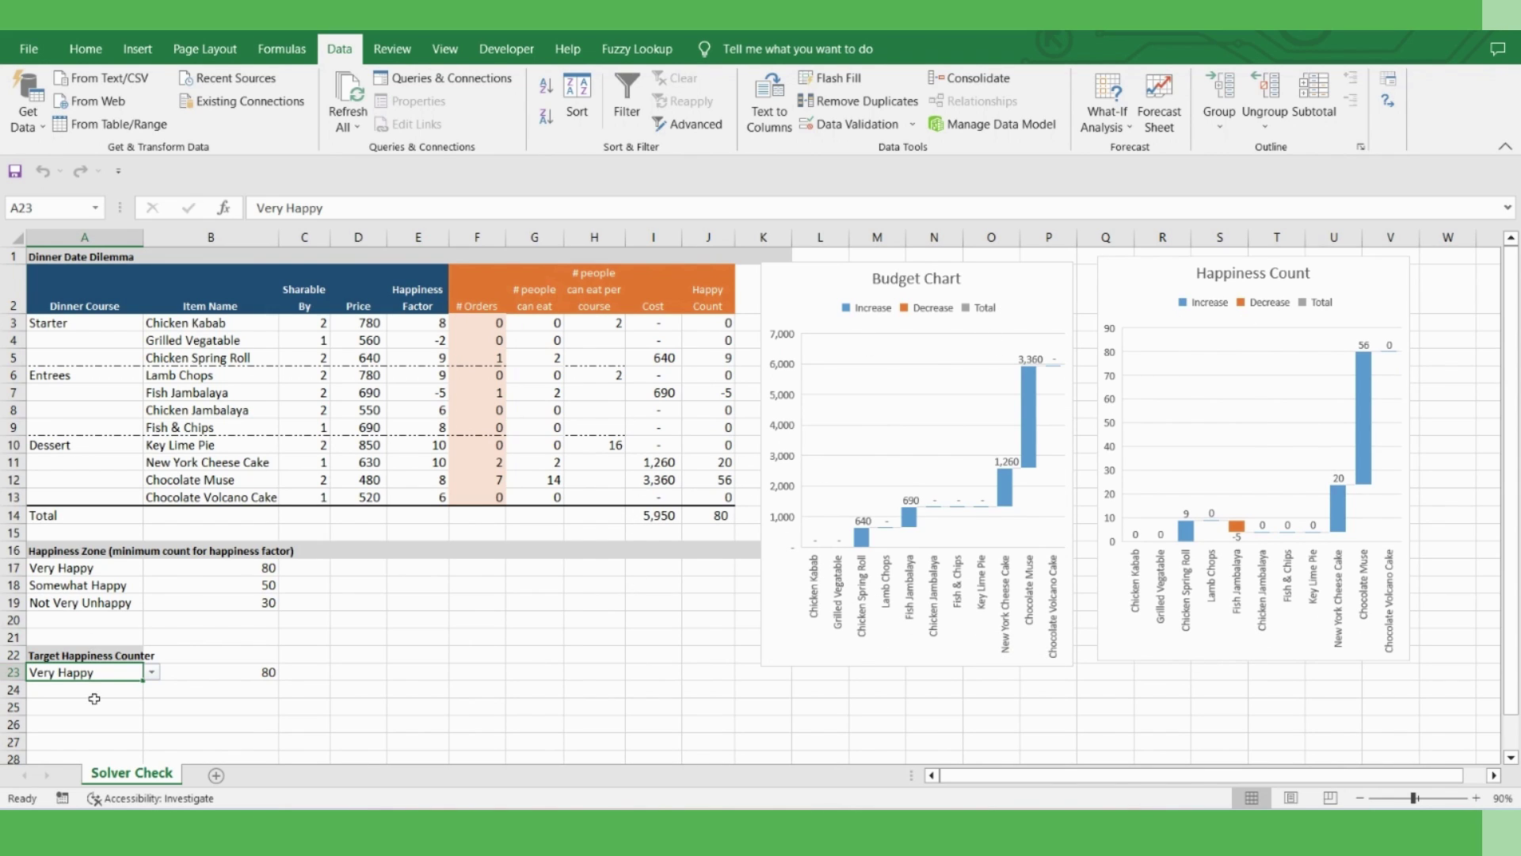
Choose Not Very Unhappy and re-solve, giving cost 2,920 with Happy Count 30
click(151, 672)
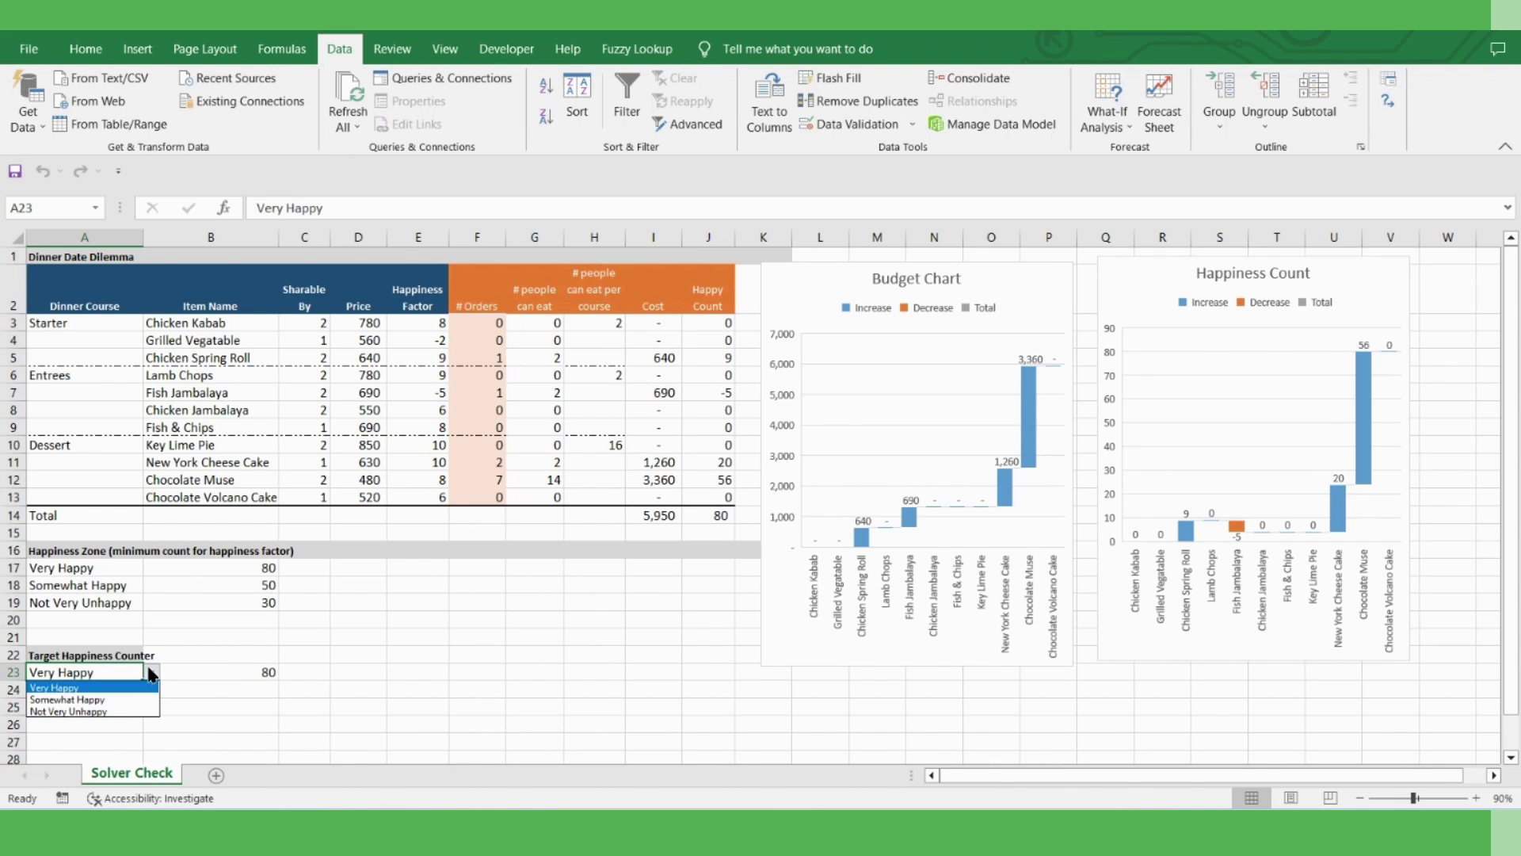
click(119, 711)
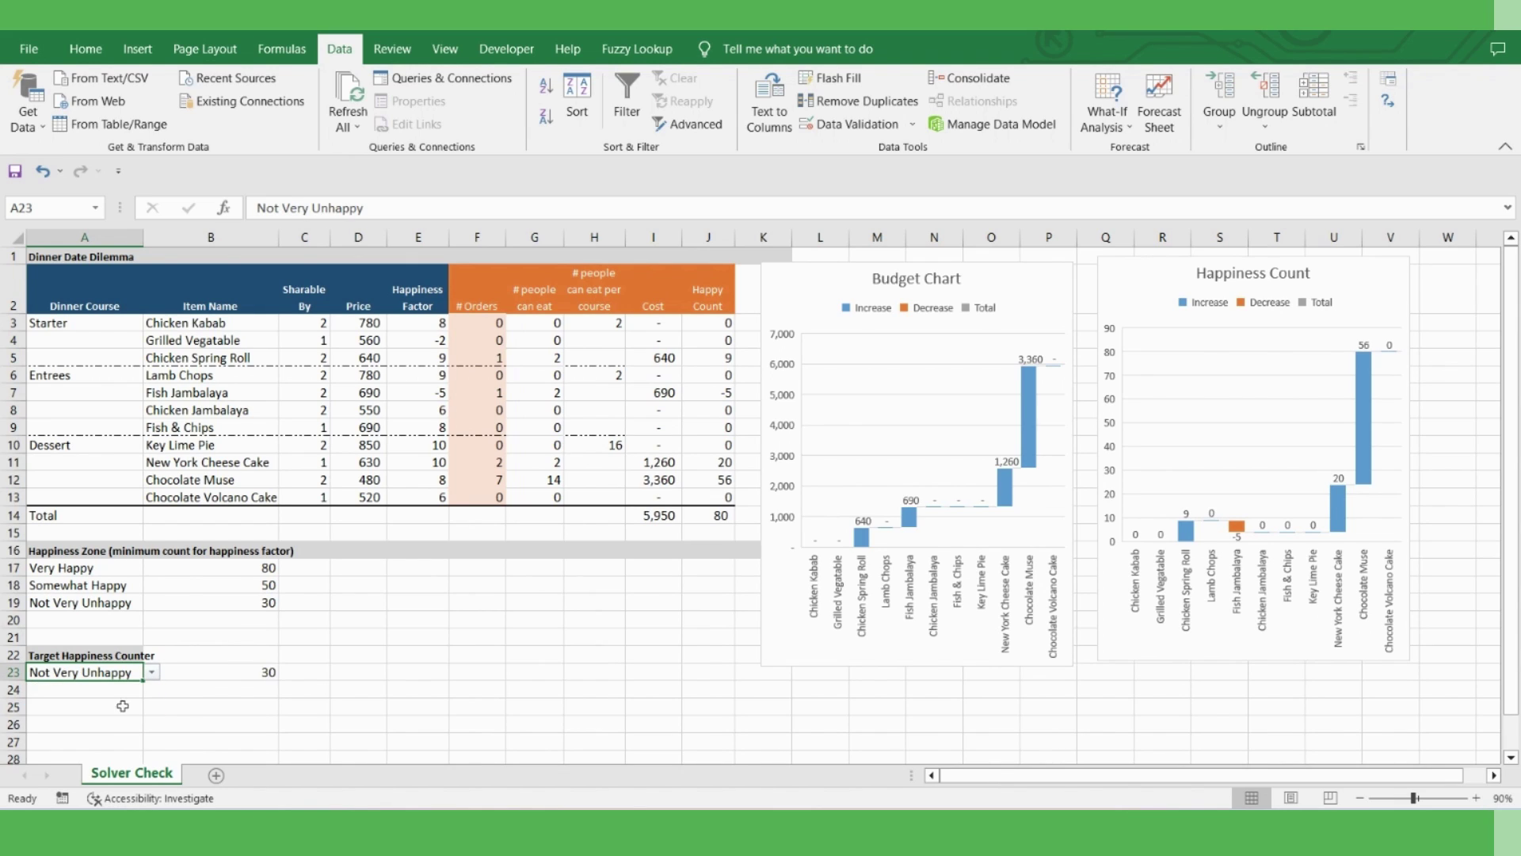
click(230, 672)
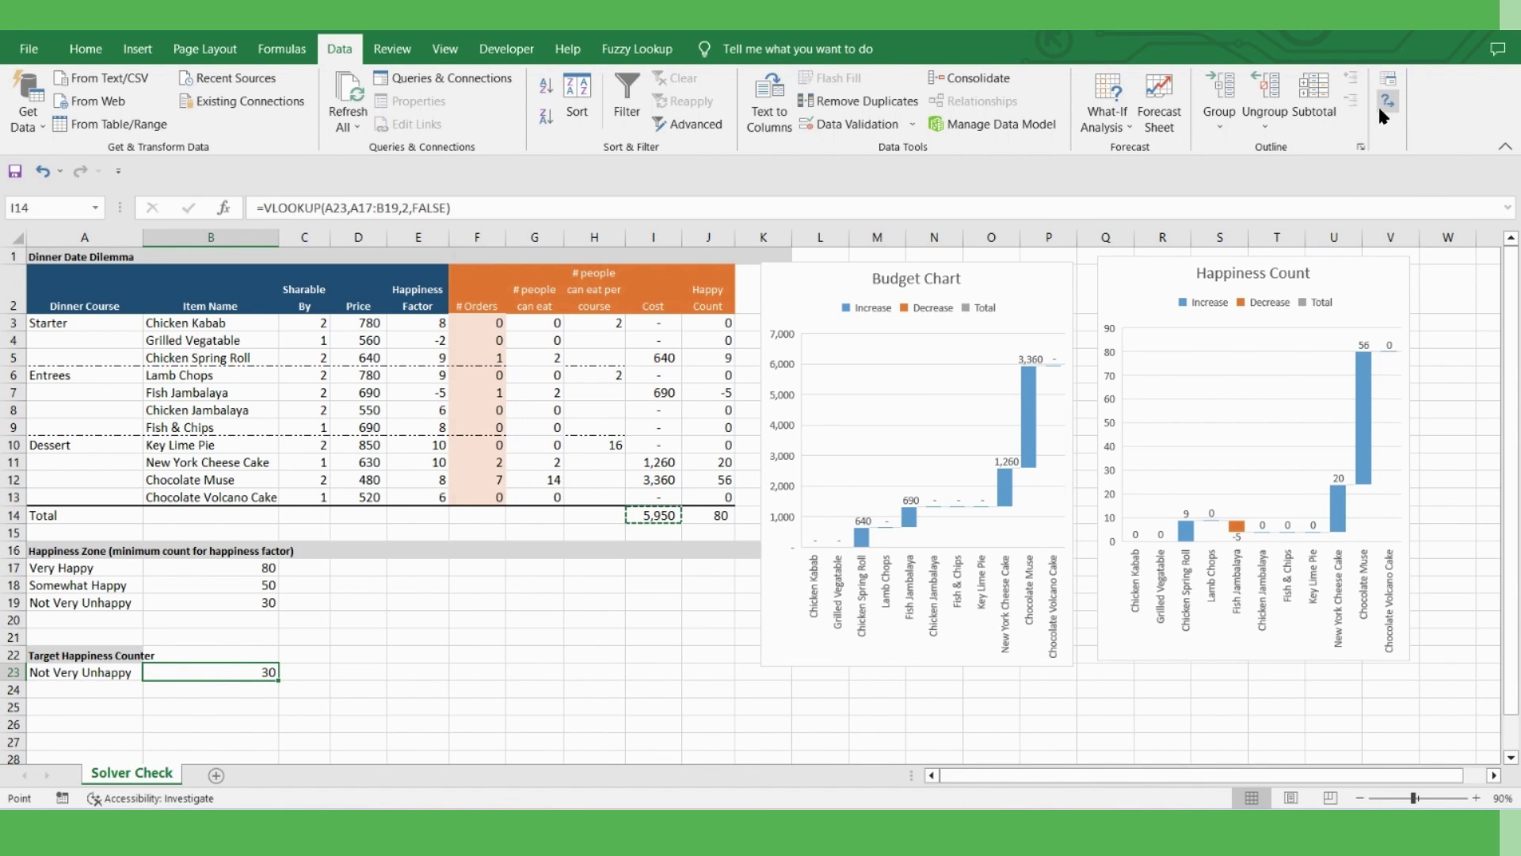
click(1388, 100)
click(830, 742)
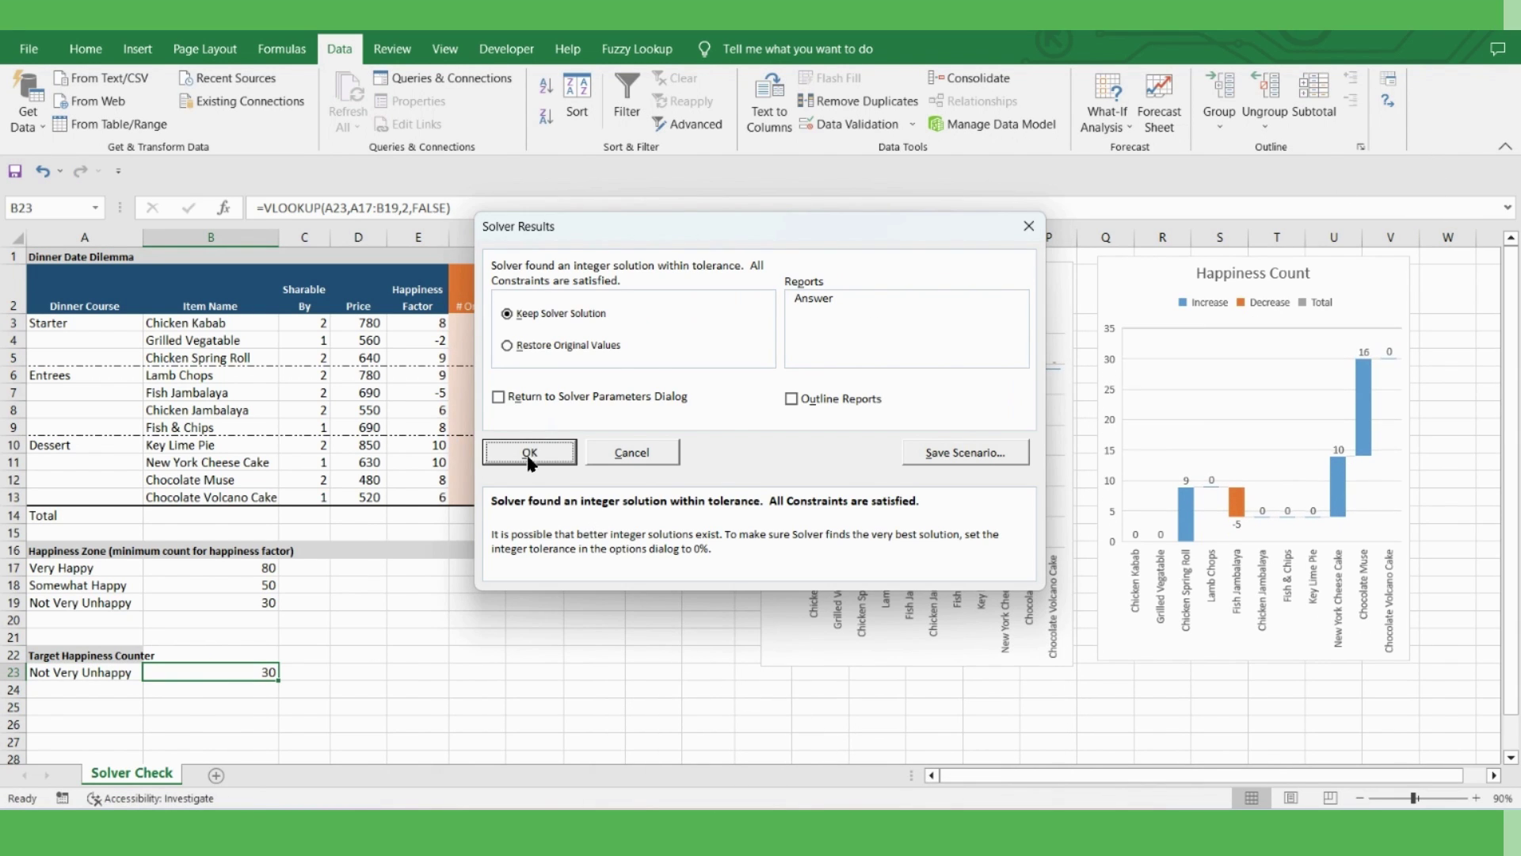
click(524, 450)
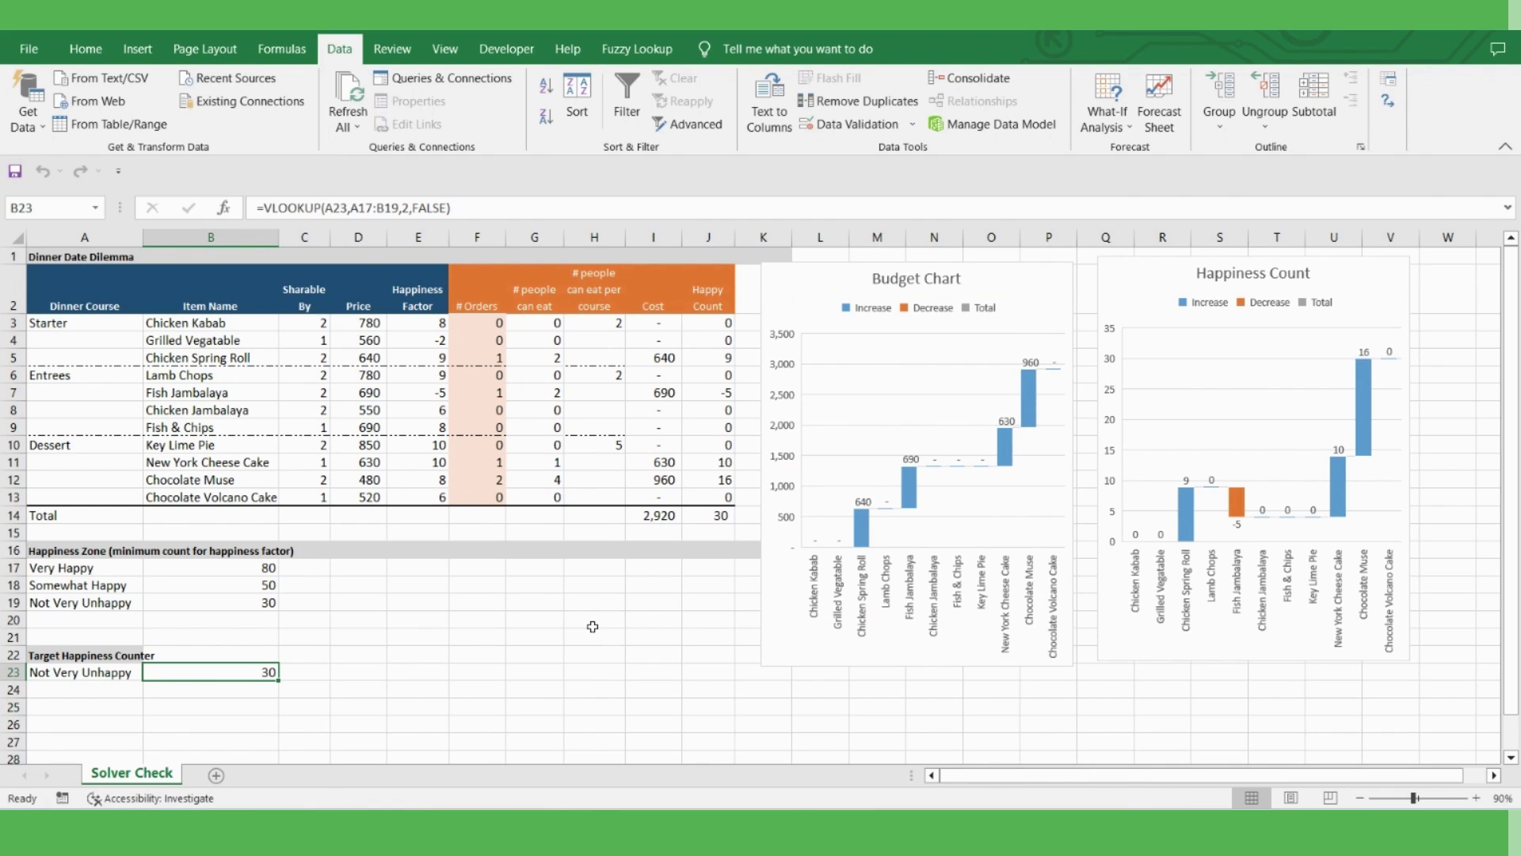